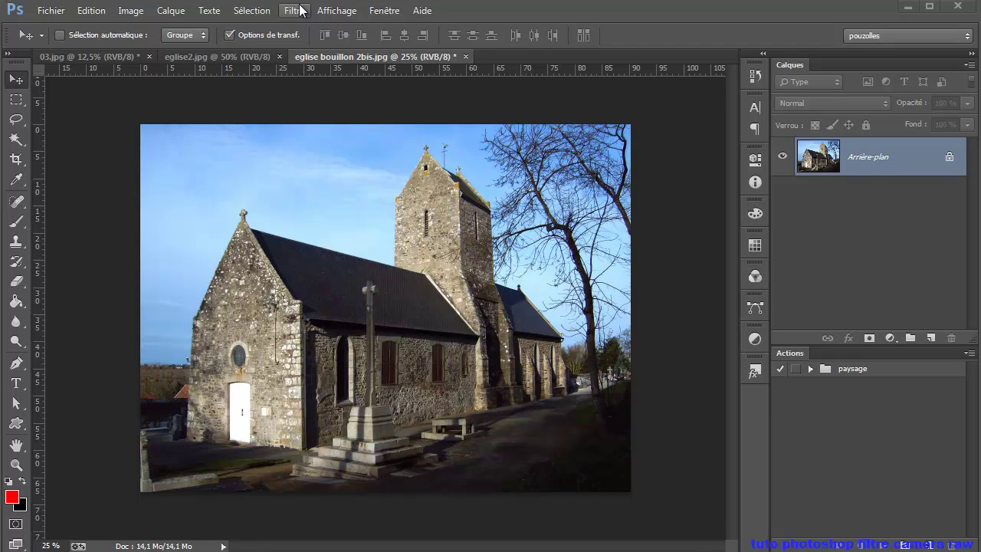
Compare eglise2.jpg with eglise bouillon 2bis.jpg, then bring up the Filtre menu.
{"action": "left_click", "coordinate": [223, 58]}
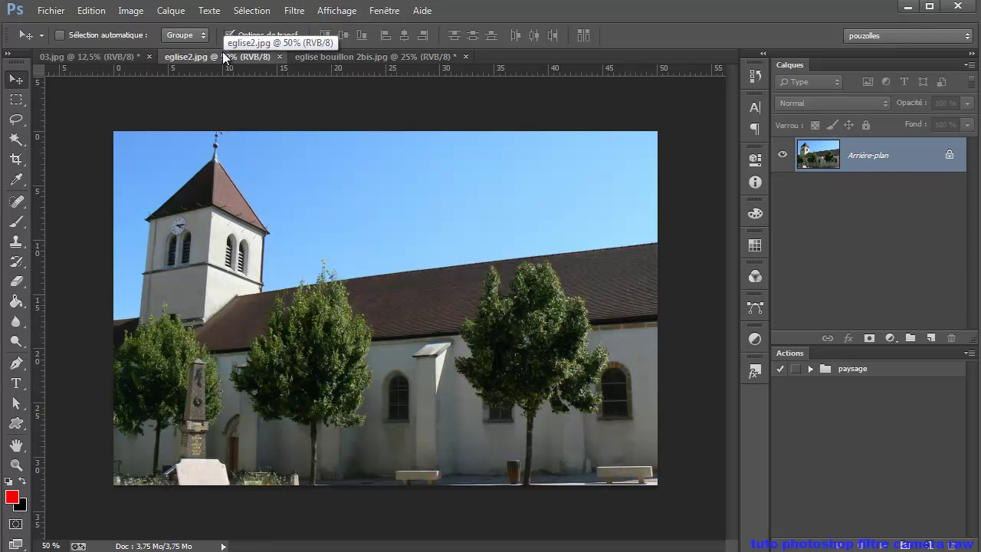
{"action": "left_click", "coordinate": [350, 55]}
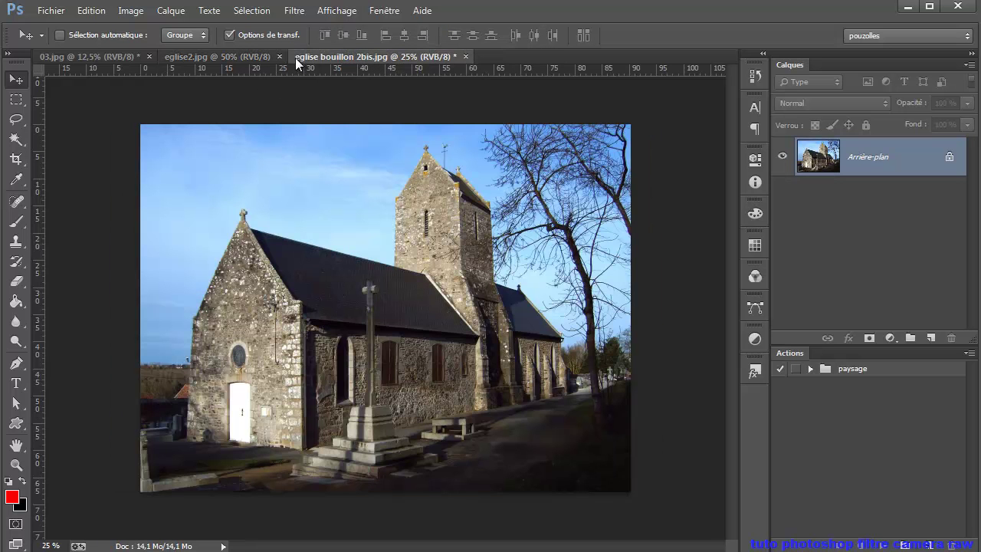
{"action": "left_click", "coordinate": [296, 15]}
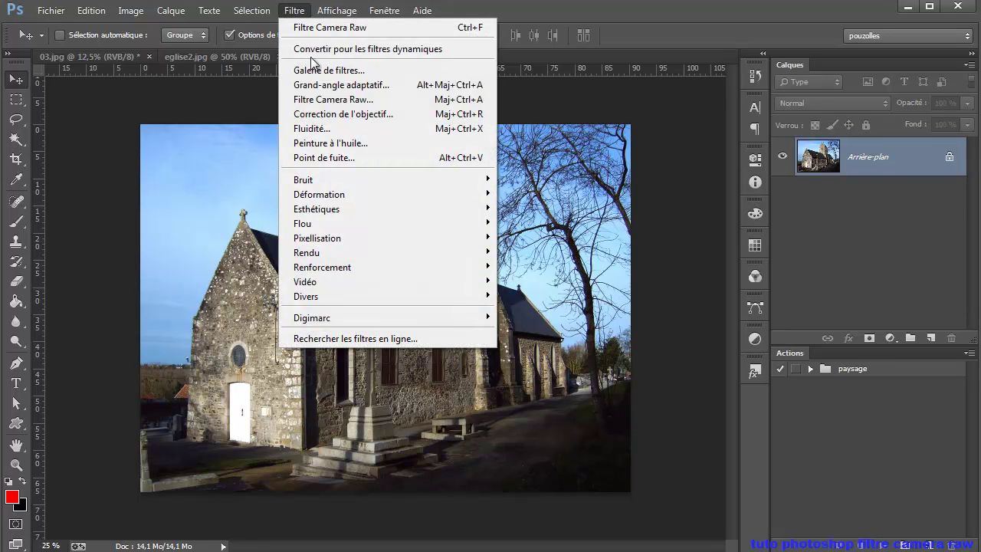
Open eglise bouillon 2bis.jpg in Filtre Camera Raw and zoom in on the roof cross, then fit to view.
{"action": "left_click", "coordinate": [358, 100]}
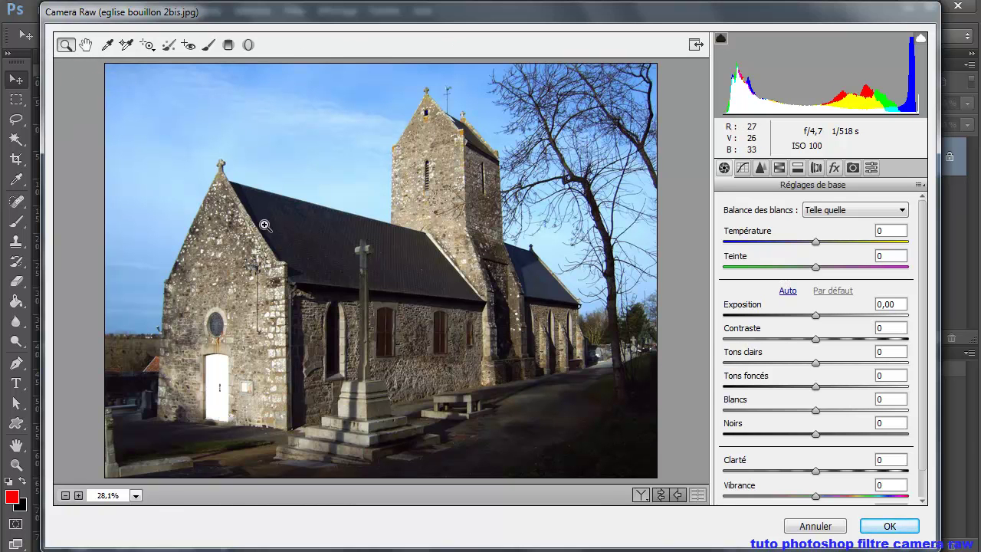
{"action": "left_click", "coordinate": [298, 239]}
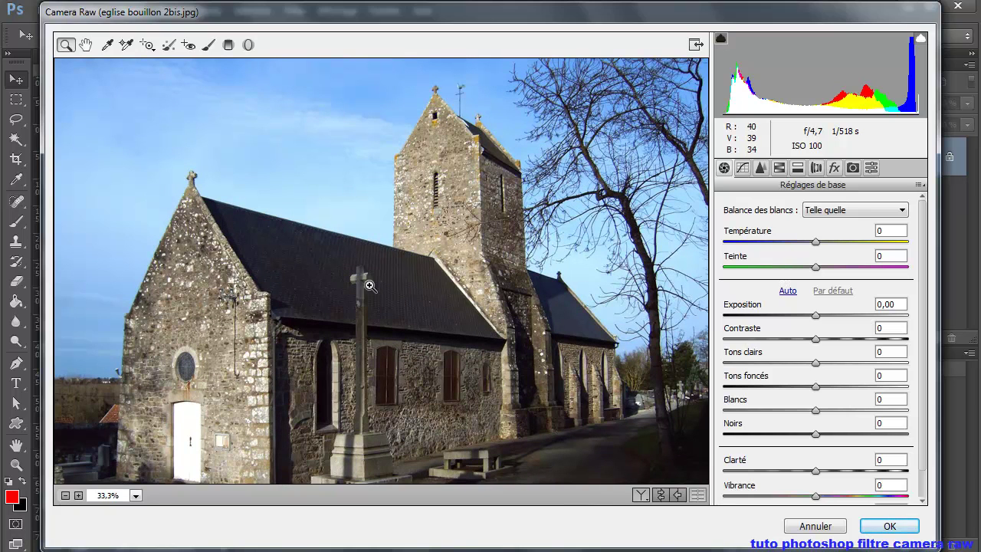
{"action": "left_click", "coordinate": [372, 308]}
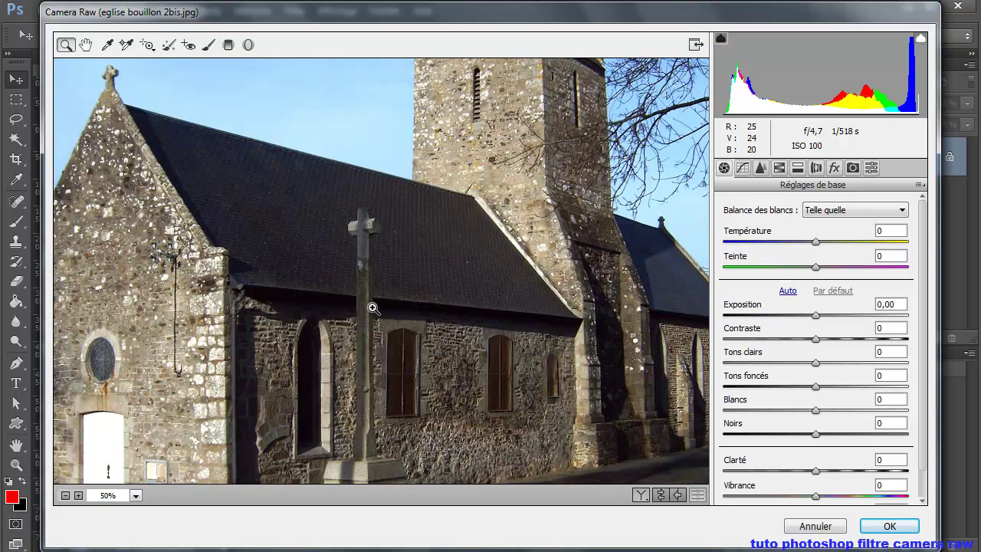
{"action": "left_click", "coordinate": [372, 308]}
{"action": "key", "text": "alt"}
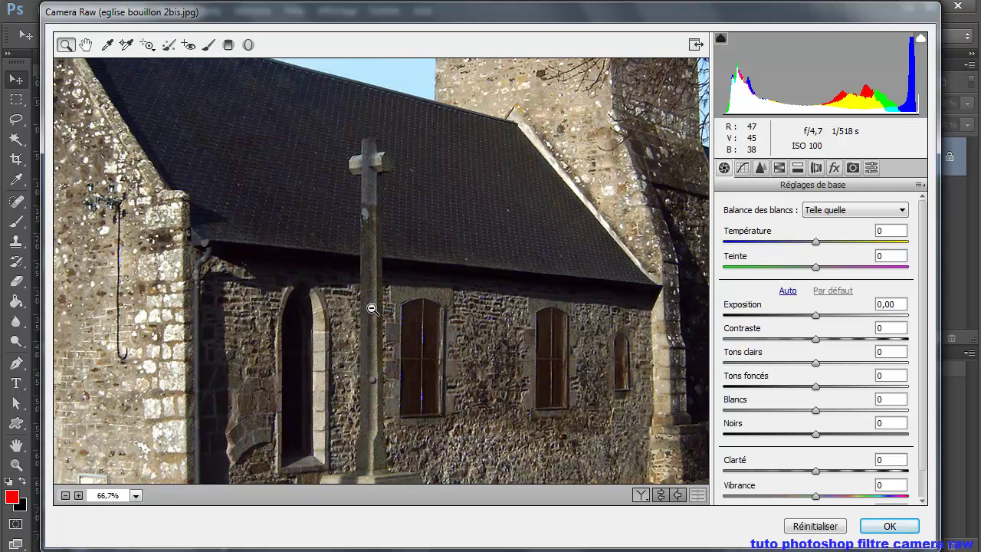
{"action": "left_click", "coordinate": [373, 308], "text": "alt"}
{"action": "left_click", "coordinate": [373, 308], "text": "alt"}
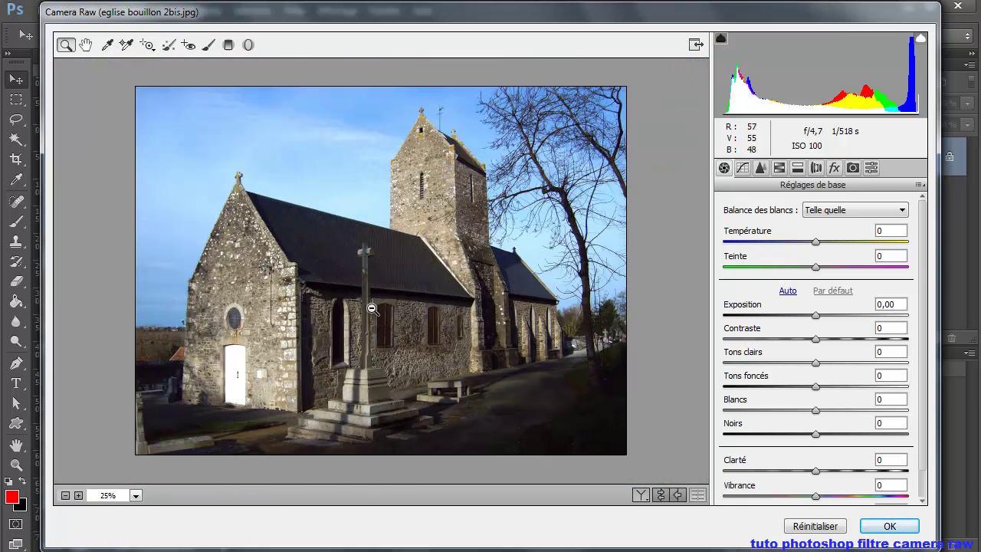
{"action": "key", "text": "alt"}
{"action": "key", "text": "ctrl+0"}
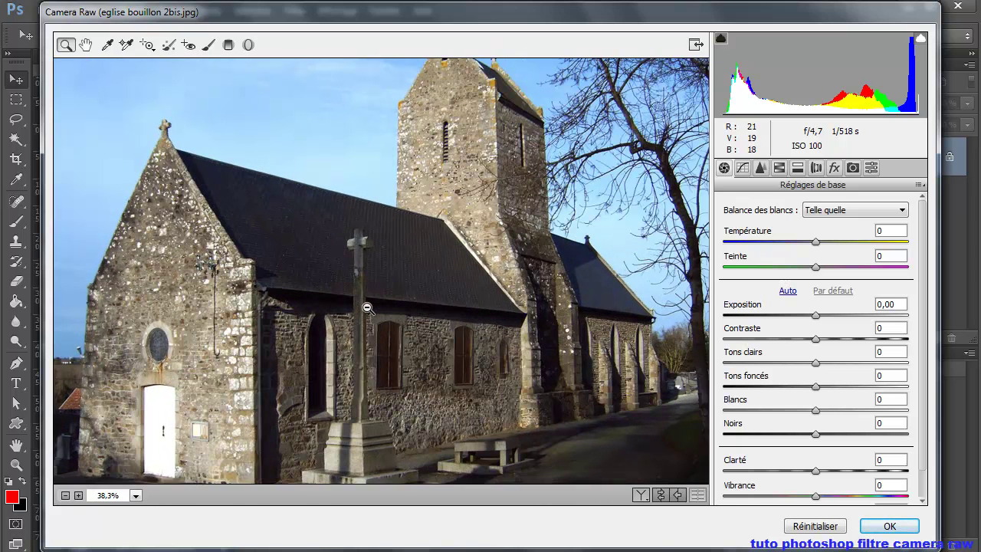
Zoom in on the side wall, toggle the before/after preview, and fit the photo again.
{"action": "left_click", "coordinate": [368, 308]}
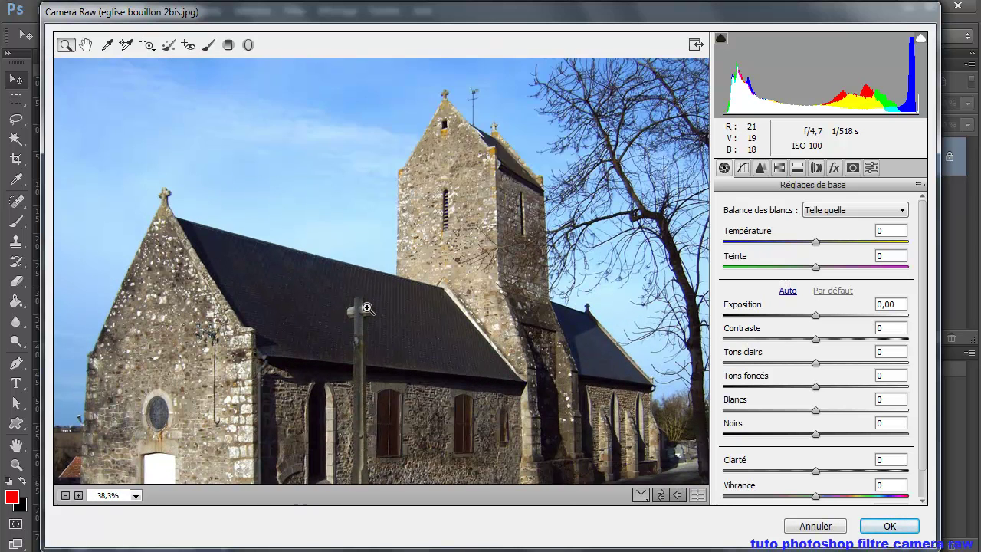
{"action": "key", "text": "p"}
{"action": "key", "text": "p"}
{"action": "key", "text": "p"}
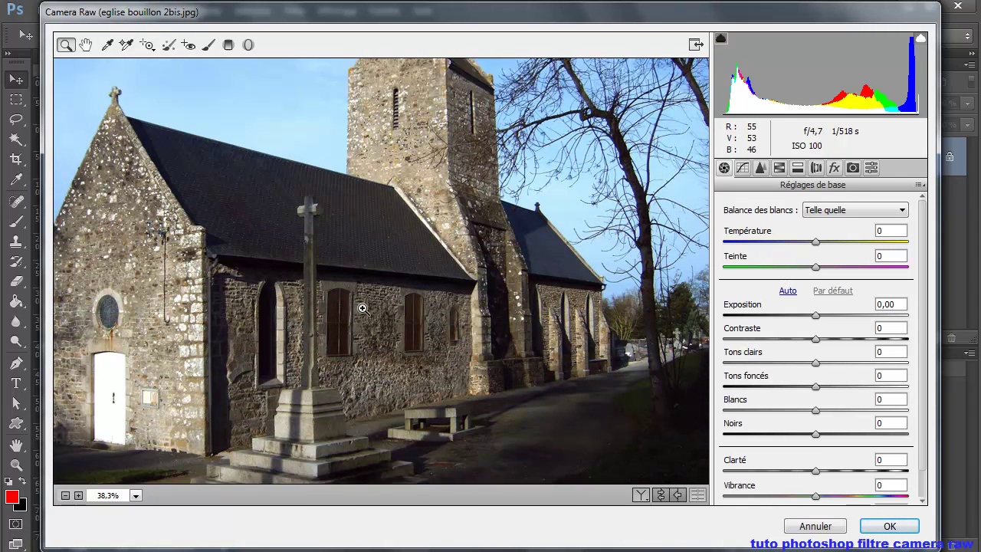
{"action": "key", "text": "alt"}
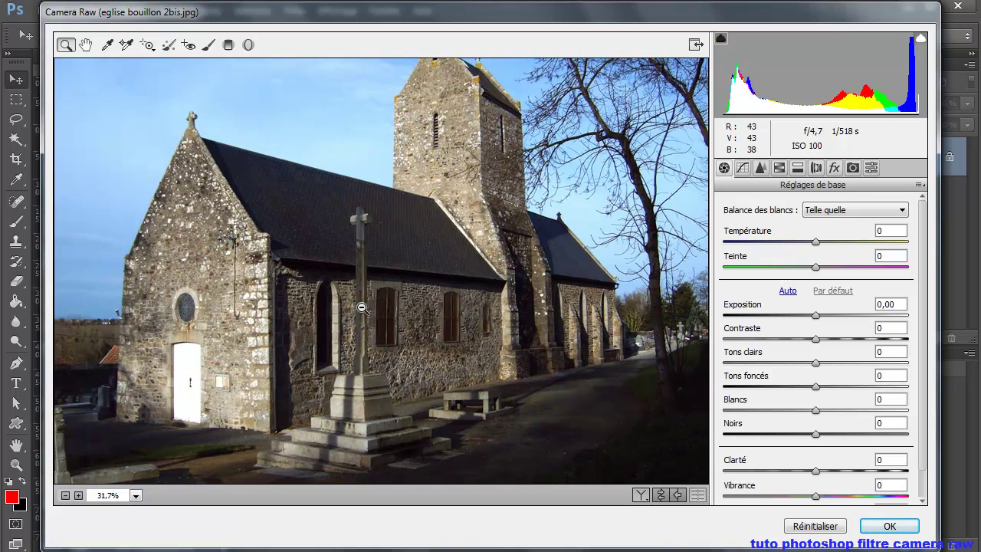
{"action": "left_click", "coordinate": [362, 308], "text": "alt"}
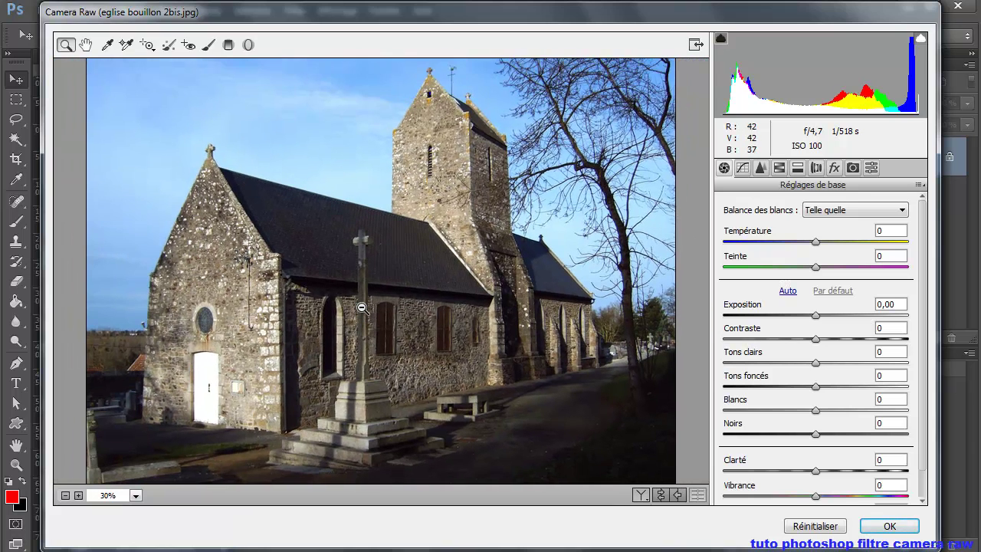
{"action": "left_click", "coordinate": [362, 308], "text": "alt"}
{"action": "key", "text": "ctrl+0"}
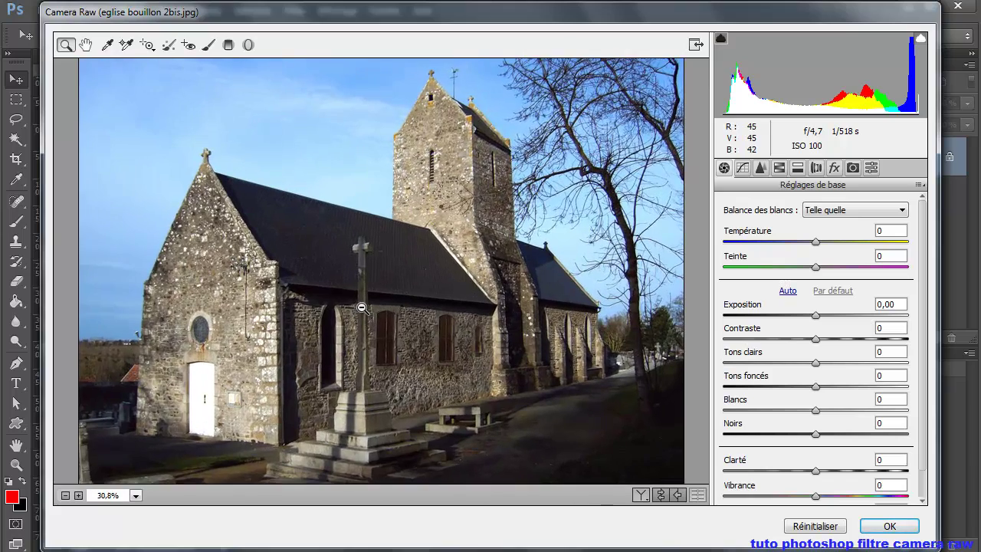
{"action": "scroll", "coordinate": [362, 308], "scroll_direction": "up", "scroll_amount": 1}
{"action": "scroll", "coordinate": [361, 307], "scroll_direction": "down", "scroll_amount": 1}
{"action": "scroll", "coordinate": [362, 308], "scroll_direction": "down", "scroll_amount": 1}
{"action": "scroll", "coordinate": [362, 308], "scroll_direction": "down", "scroll_amount": 1}
{"action": "scroll", "coordinate": [362, 307], "scroll_direction": "down", "scroll_amount": 1}
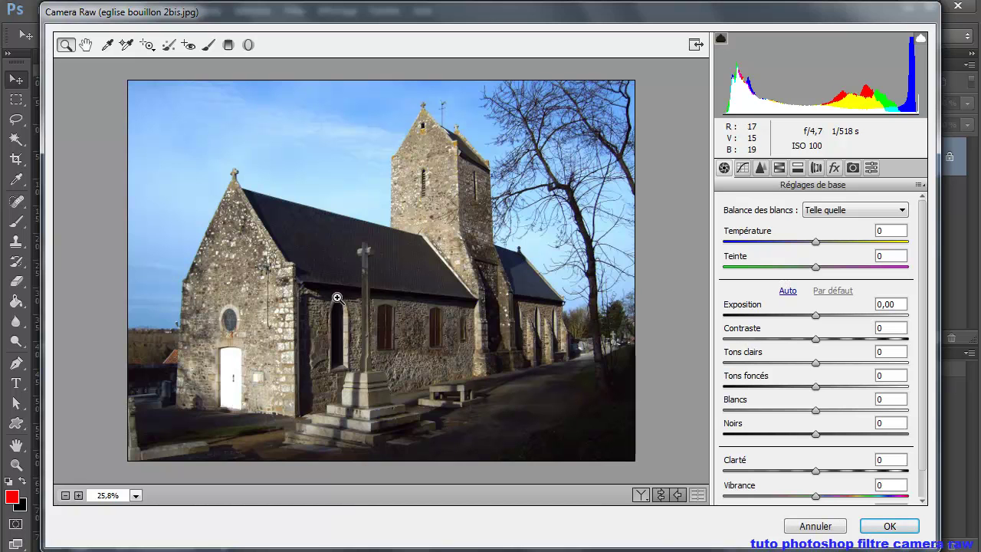
Zoom in on the church roof and pan across the gable, nave and tower.
{"action": "left_click", "coordinate": [85, 44]}
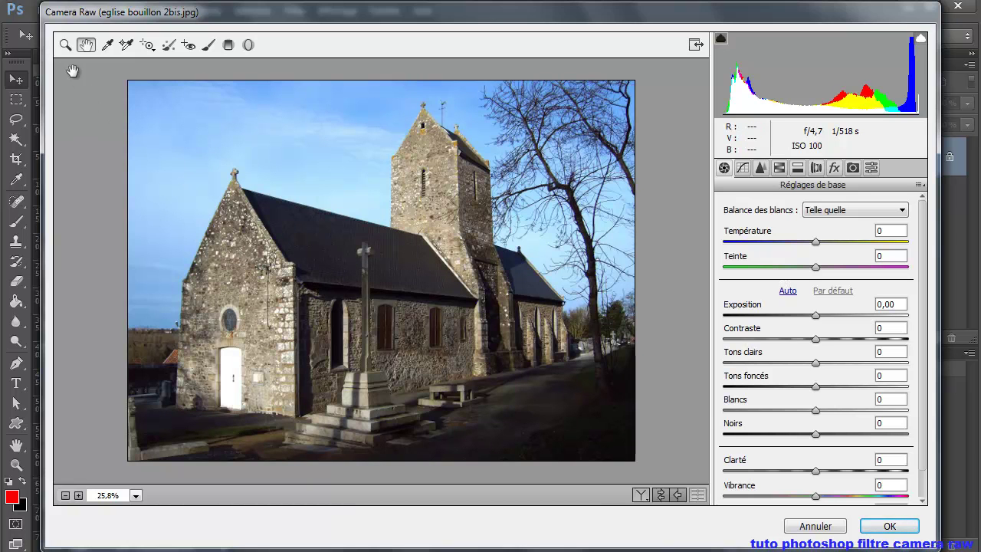
{"action": "left_click", "coordinate": [324, 239]}
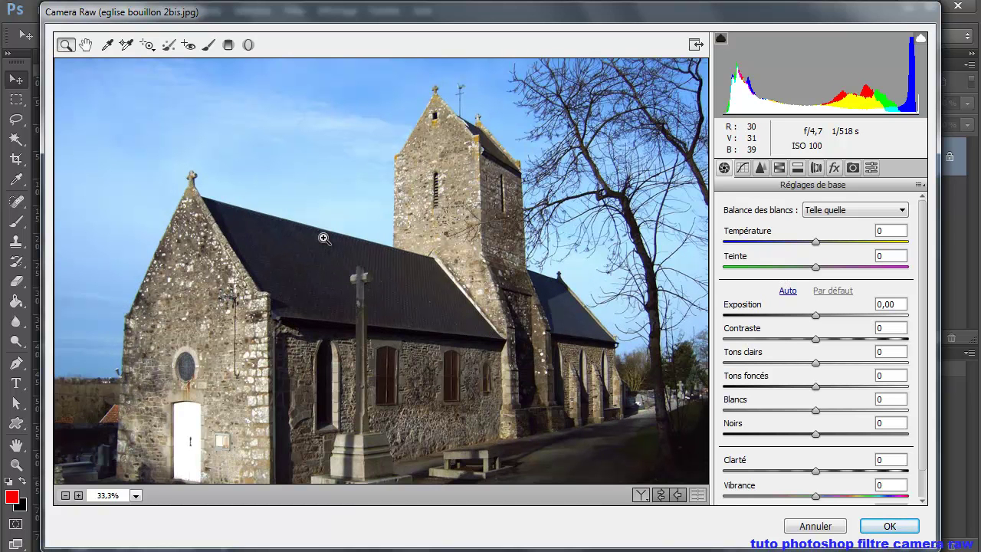
{"action": "left_click", "coordinate": [324, 239]}
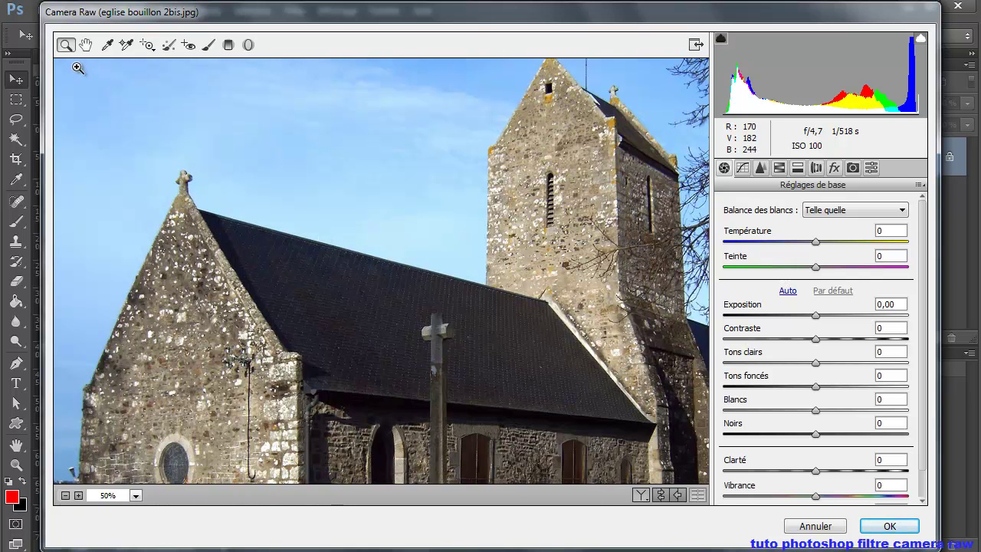
{"action": "left_click", "coordinate": [86, 45]}
{"action": "left_click_drag", "start_coordinate": [230, 222], "coordinate": [299, 276]}
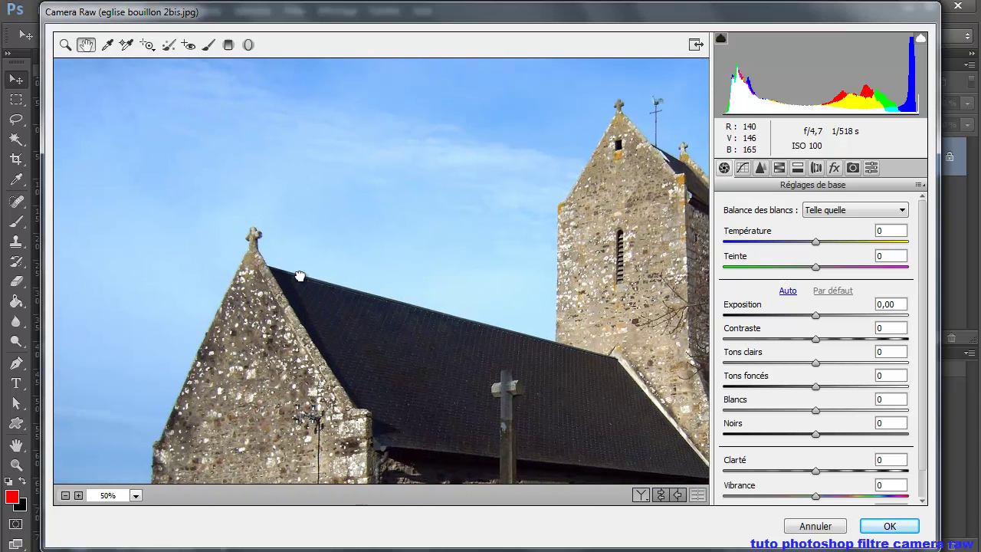
{"action": "left_click_drag", "start_coordinate": [366, 234], "coordinate": [309, 150]}
{"action": "left_click_drag", "start_coordinate": [388, 220], "coordinate": [322, 230]}
{"action": "mouse_move", "coordinate": [450, 290]}
{"action": "left_mouse_down"}
{"action": "mouse_move", "coordinate": [375, 214]}
{"action": "mouse_move", "coordinate": [437, 249]}
{"action": "left_mouse_up"}
Pan over the left gable, side wall and cross, then view the photo at 100%.
{"action": "left_click", "coordinate": [65, 46]}
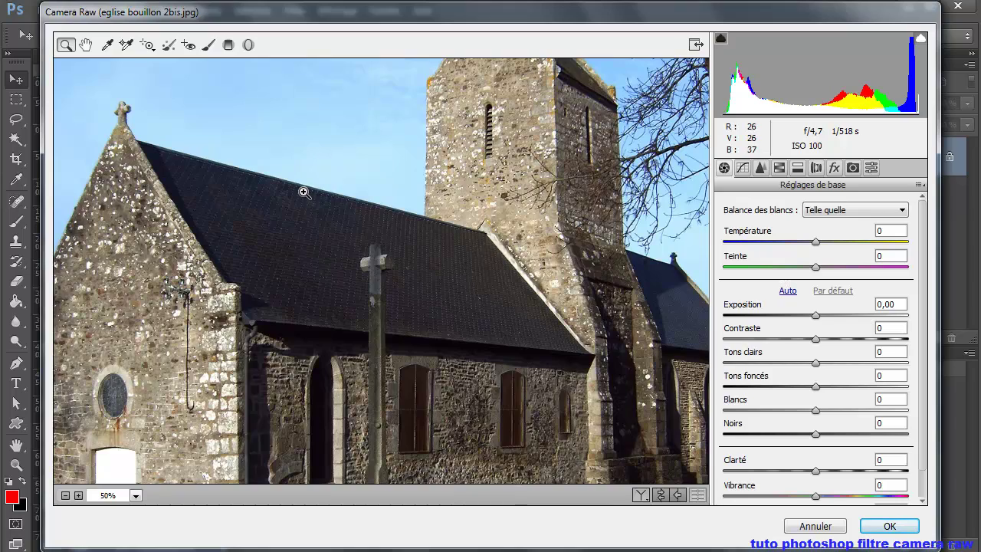
{"action": "mouse_move", "coordinate": [298, 192]}
{"action": "left_mouse_down"}
{"action": "mouse_move", "coordinate": [317, 230]}
{"action": "mouse_move", "coordinate": [397, 178]}
{"action": "mouse_move", "coordinate": [229, 164]}
{"action": "mouse_move", "coordinate": [281, 110]}
{"action": "left_mouse_up"}
{"action": "left_click_drag", "start_coordinate": [579, 284], "coordinate": [434, 283]}
{"action": "left_click_drag", "start_coordinate": [338, 230], "coordinate": [423, 226]}
{"action": "mouse_move", "coordinate": [464, 268]}
{"action": "left_mouse_down"}
{"action": "mouse_move", "coordinate": [396, 267]}
{"action": "mouse_move", "coordinate": [427, 284]}
{"action": "left_mouse_up"}
{"action": "left_click", "coordinate": [428, 289], "text": "alt"}
{"action": "left_click", "coordinate": [428, 290], "text": "alt"}
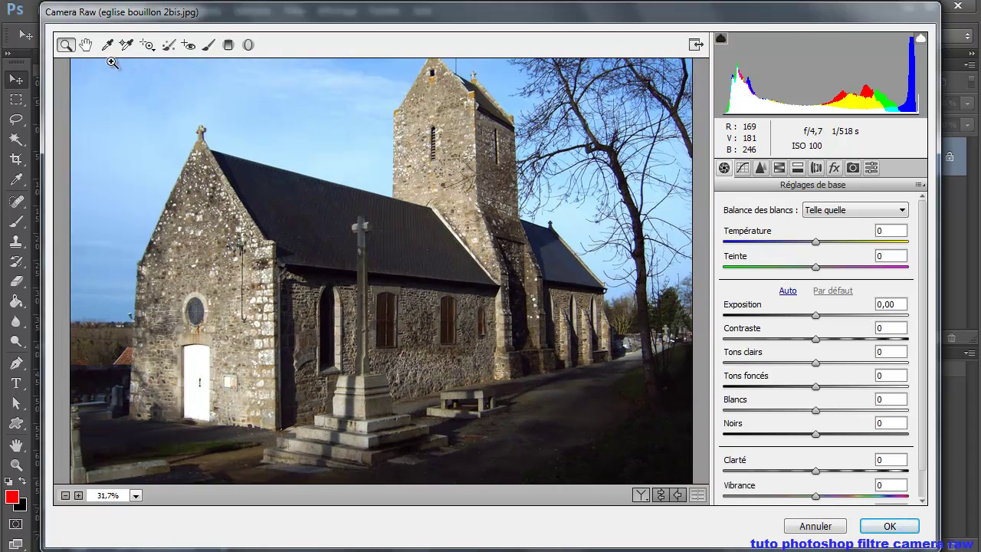
{"action": "double_click", "coordinate": [66, 46]}
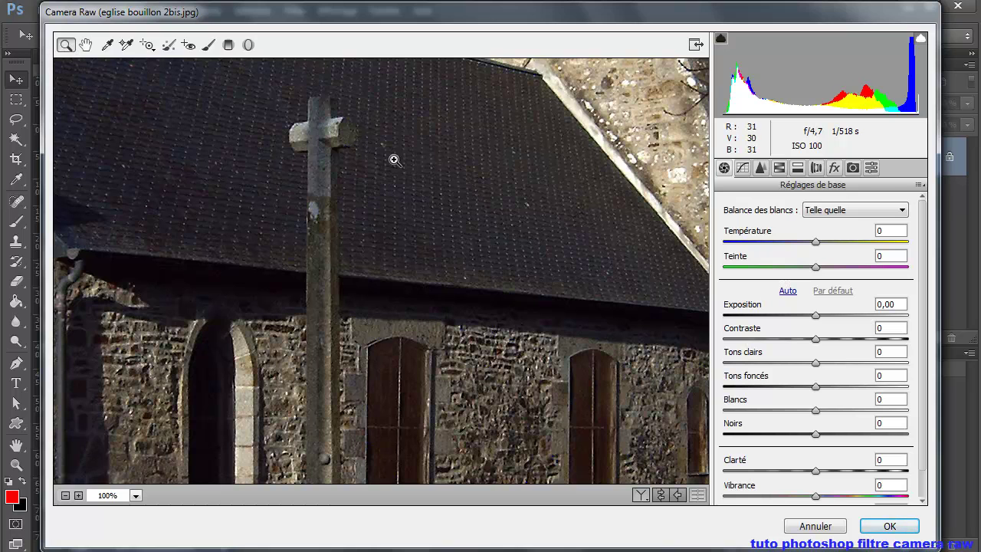
Step the Camera Raw preview zoom down through 50% and 33% to 25%.
{"action": "left_click", "coordinate": [136, 495]}
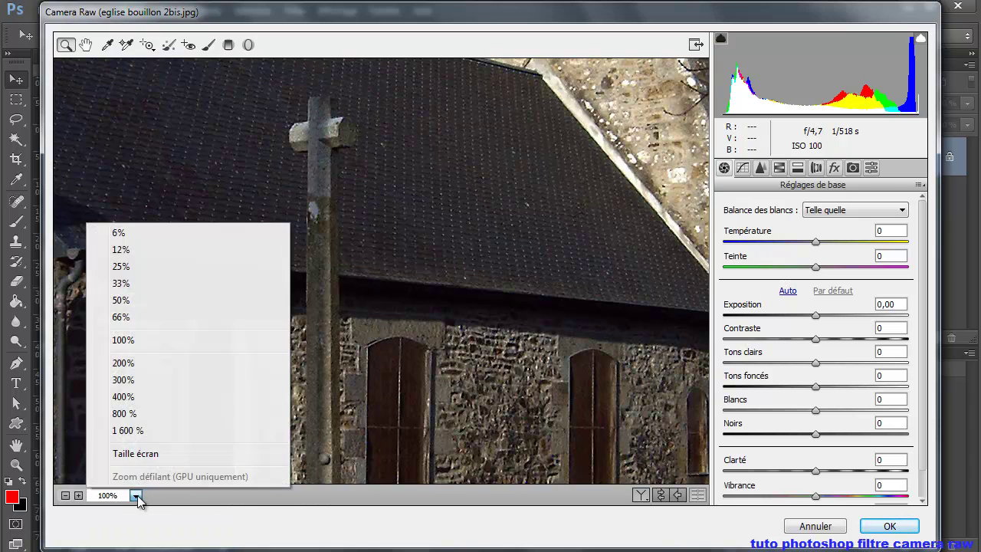
{"action": "left_click", "coordinate": [129, 306]}
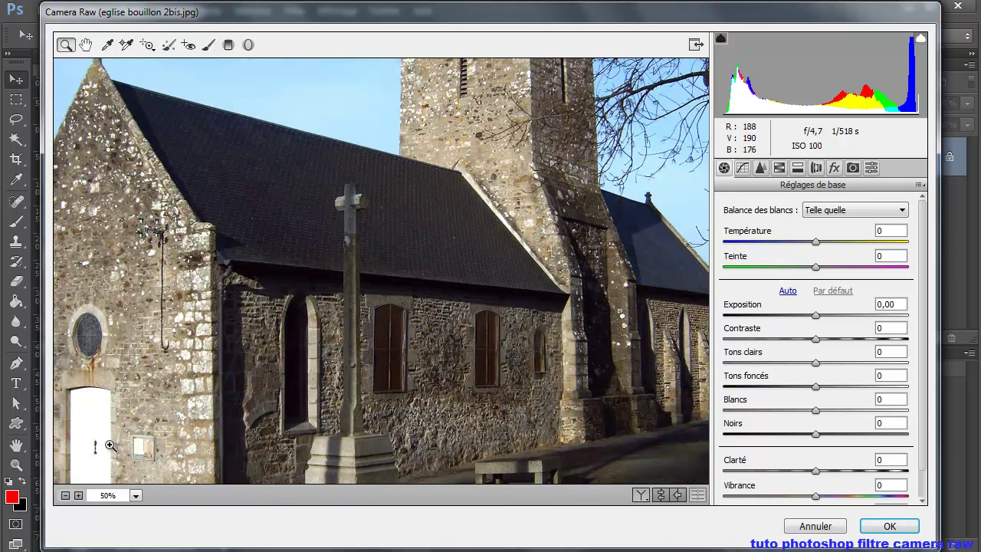
{"action": "left_click", "coordinate": [136, 495]}
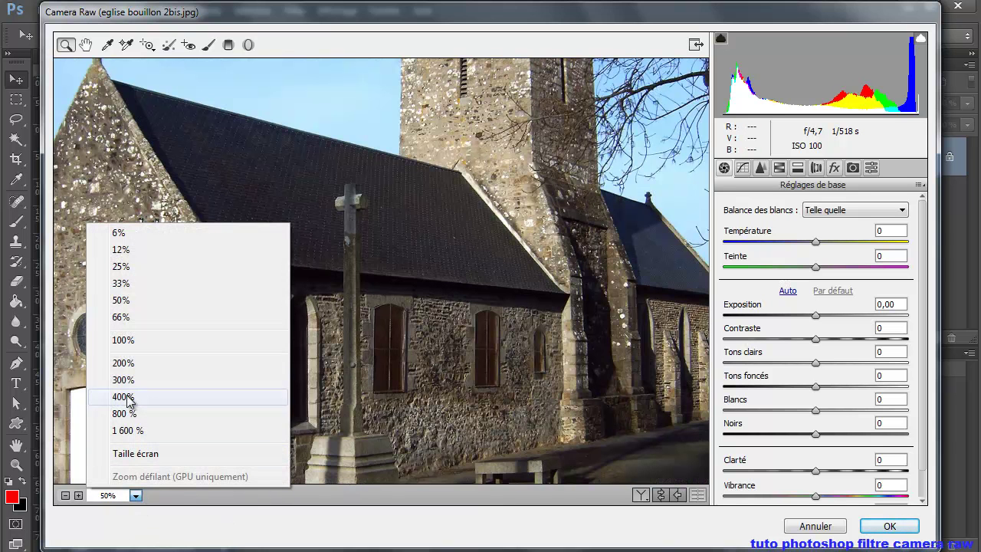
{"action": "left_click", "coordinate": [130, 283]}
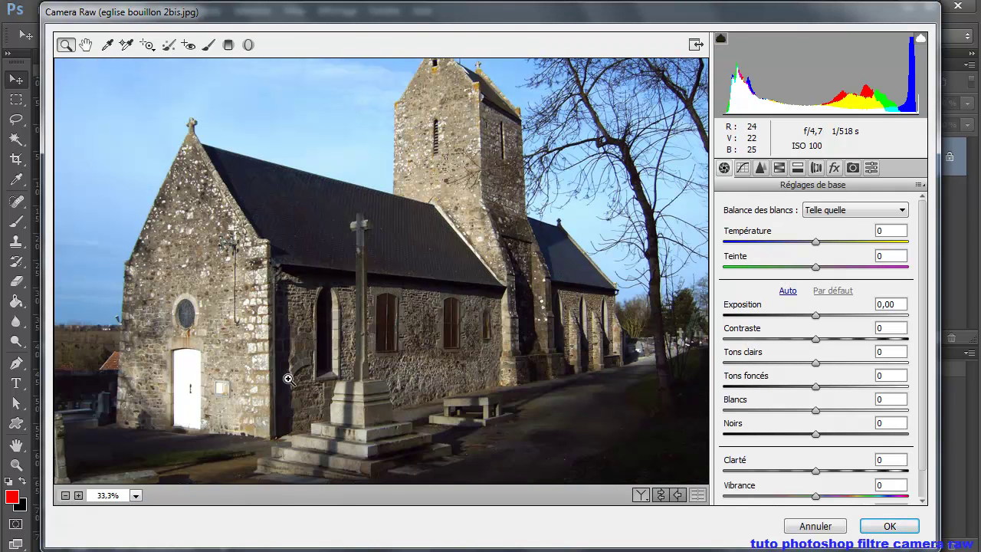
{"action": "scroll", "coordinate": [289, 371], "scroll_direction": "down", "scroll_amount": 1}
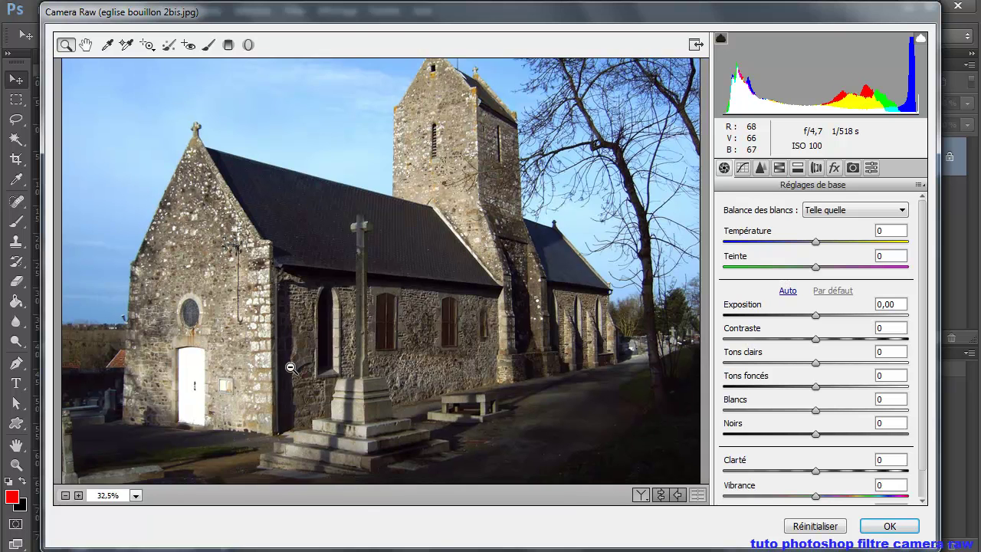
{"action": "scroll", "coordinate": [291, 373], "scroll_direction": "down", "scroll_amount": 1}
{"action": "scroll", "coordinate": [294, 375], "scroll_direction": "down", "scroll_amount": 1}
{"action": "scroll", "coordinate": [294, 375], "scroll_direction": "down", "scroll_amount": 1}
{"action": "scroll", "coordinate": [294, 376], "scroll_direction": "down", "scroll_amount": 1}
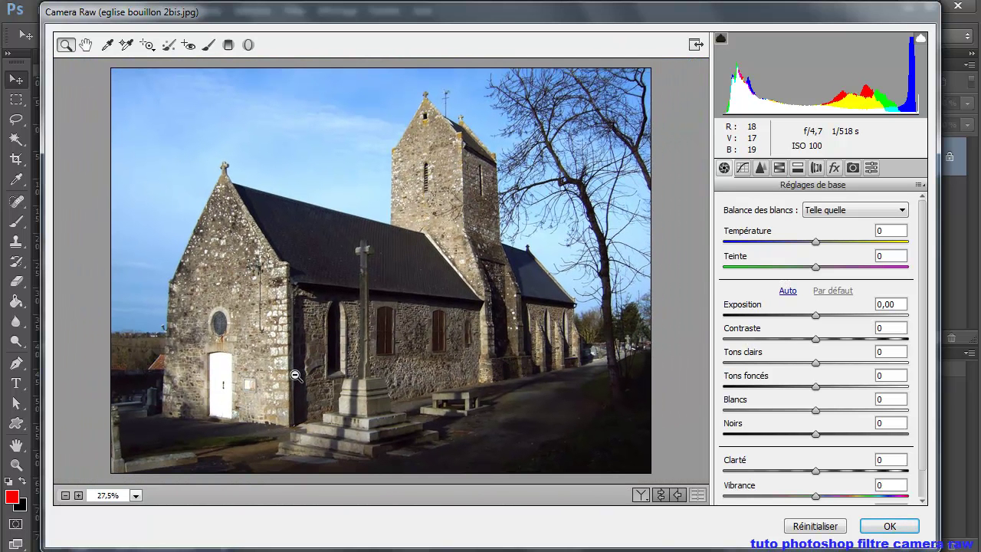
{"action": "left_click", "coordinate": [136, 496]}
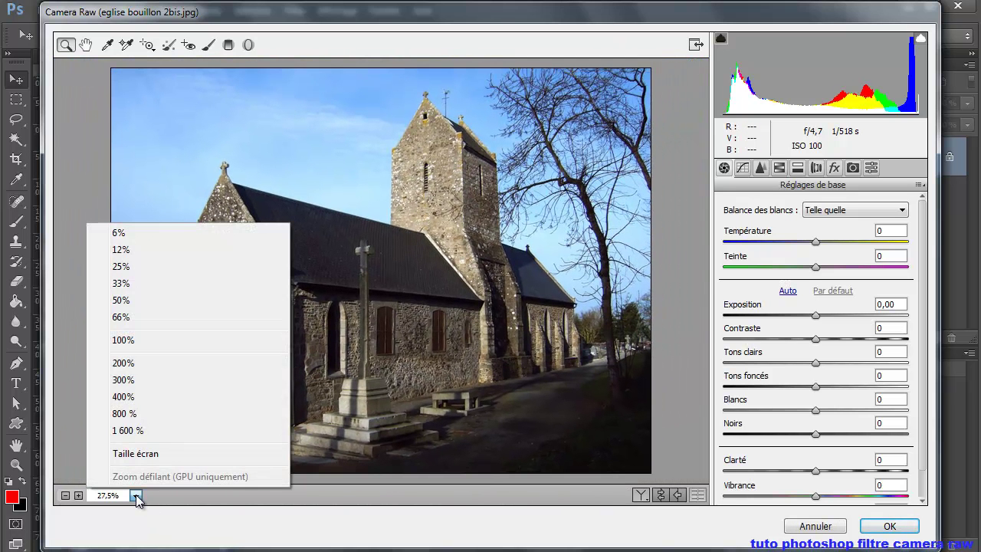
{"action": "left_click", "coordinate": [146, 267]}
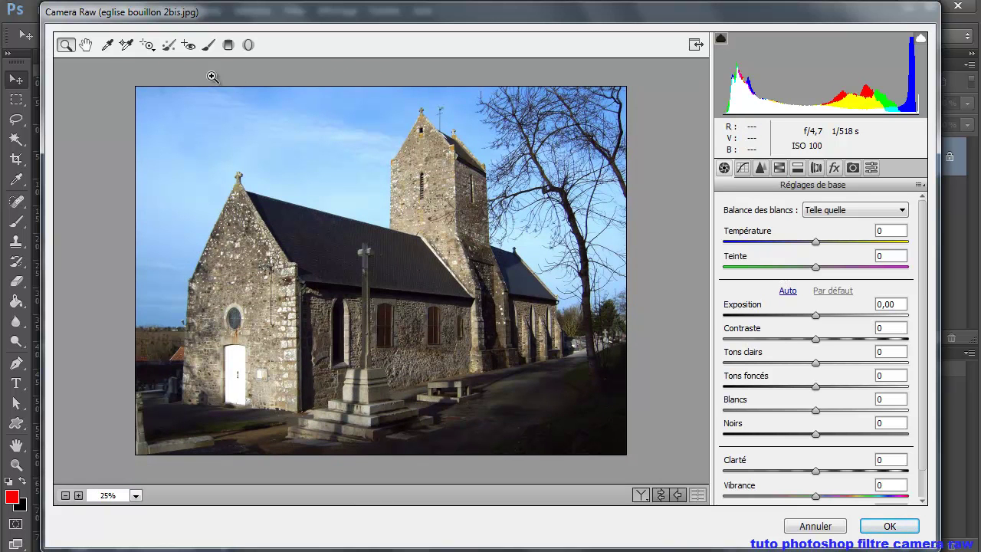
{"action": "left_click", "coordinate": [105, 45]}
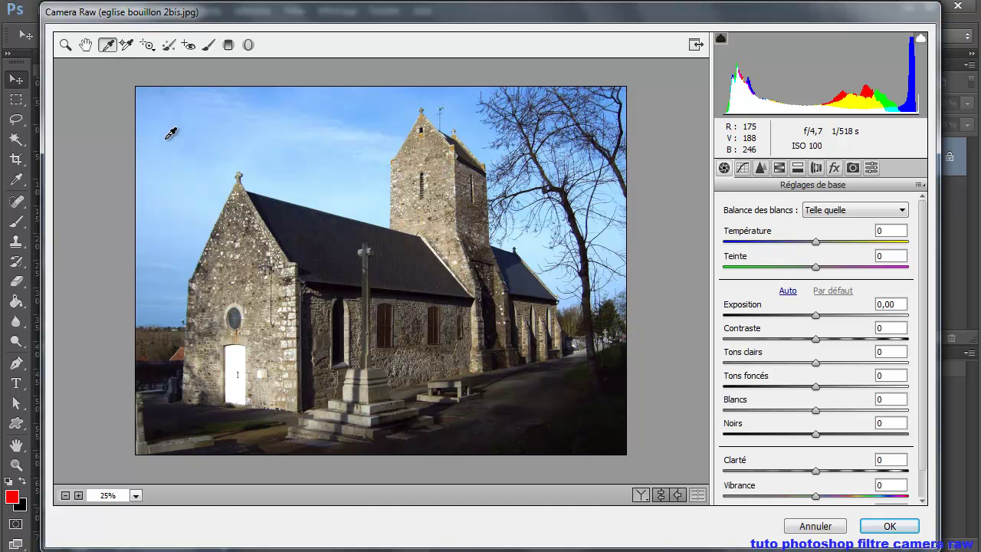
{"action": "left_click", "coordinate": [198, 182]}
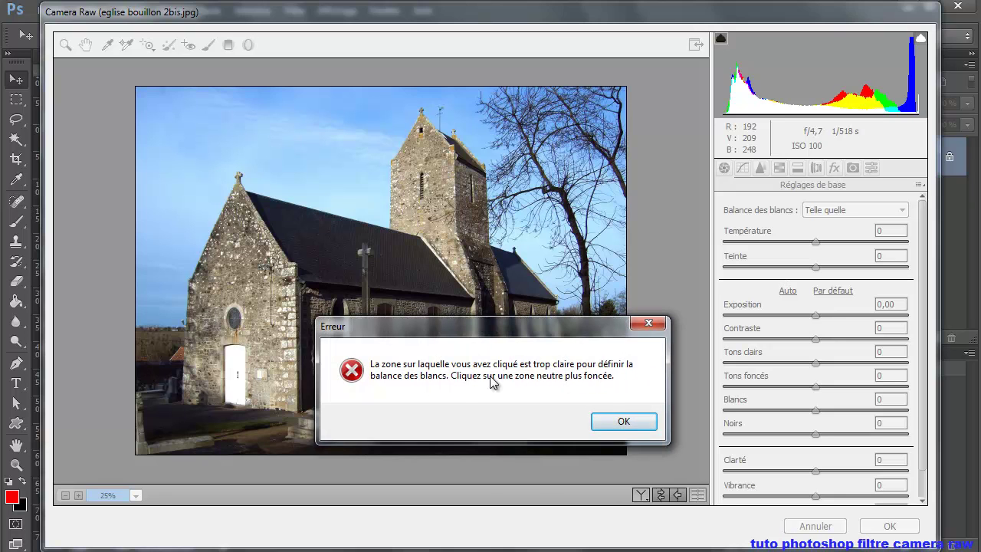
{"action": "left_click", "coordinate": [624, 422]}
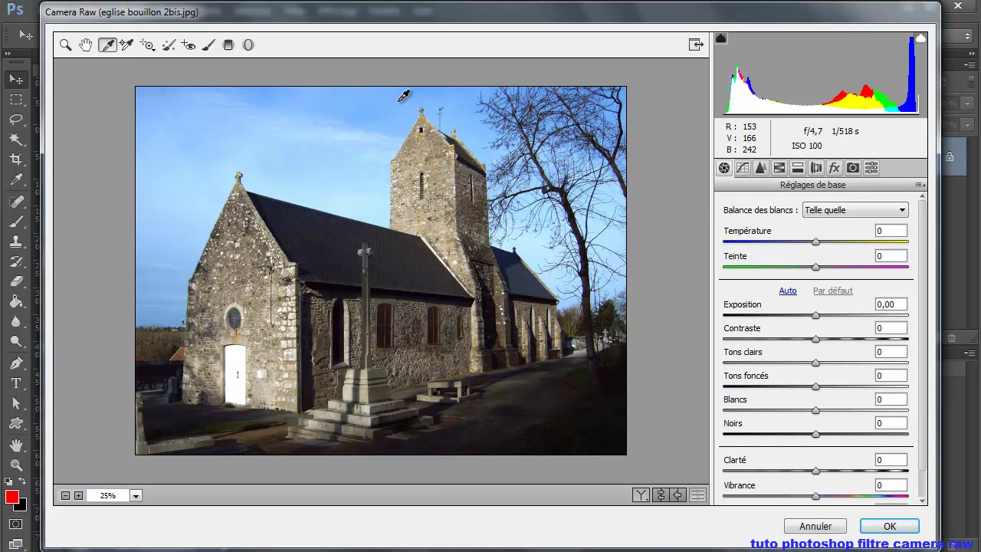
{"action": "left_click", "coordinate": [391, 98]}
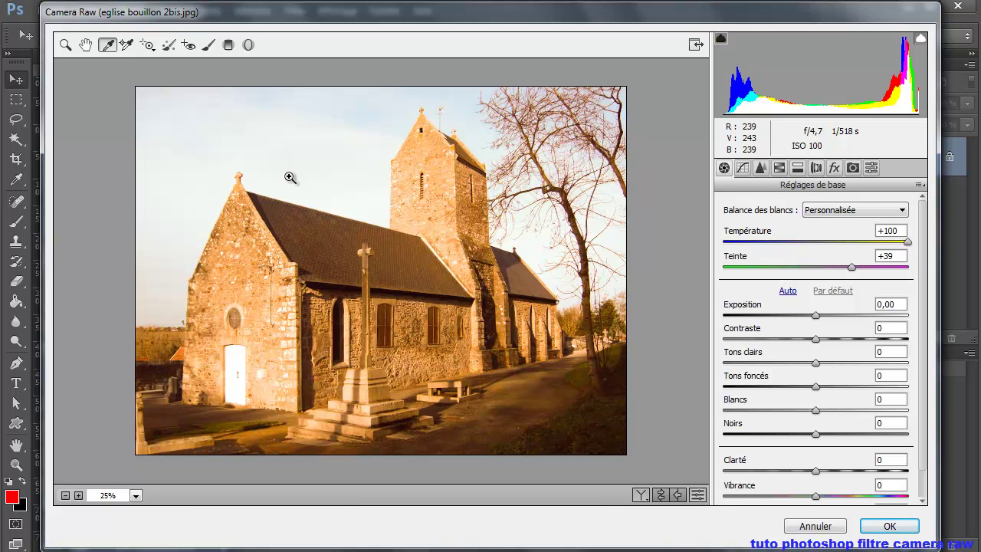
{"action": "key", "text": "ctrl+z"}
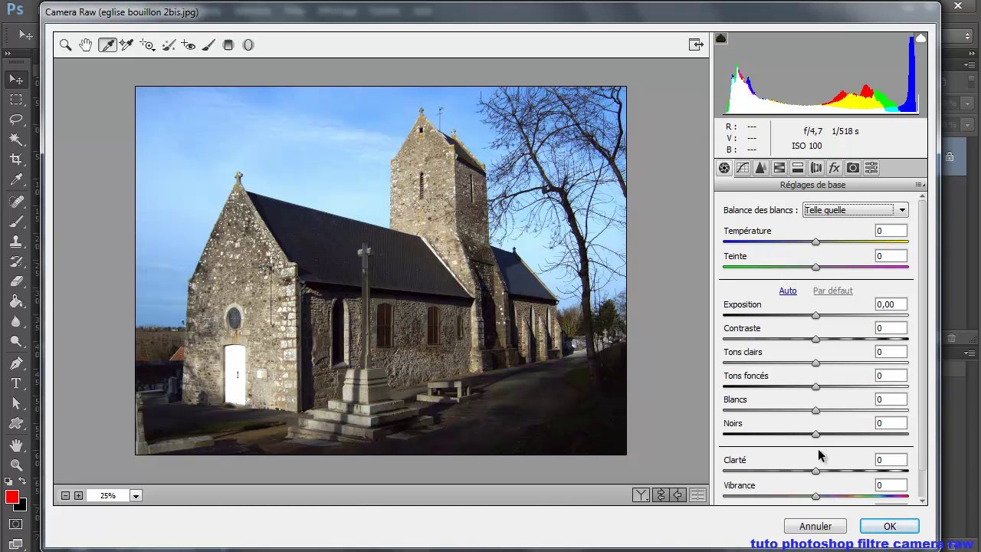
Sample white balance from the image, bring Teinte to +7 and lower Température.
{"action": "left_click", "coordinate": [398, 104]}
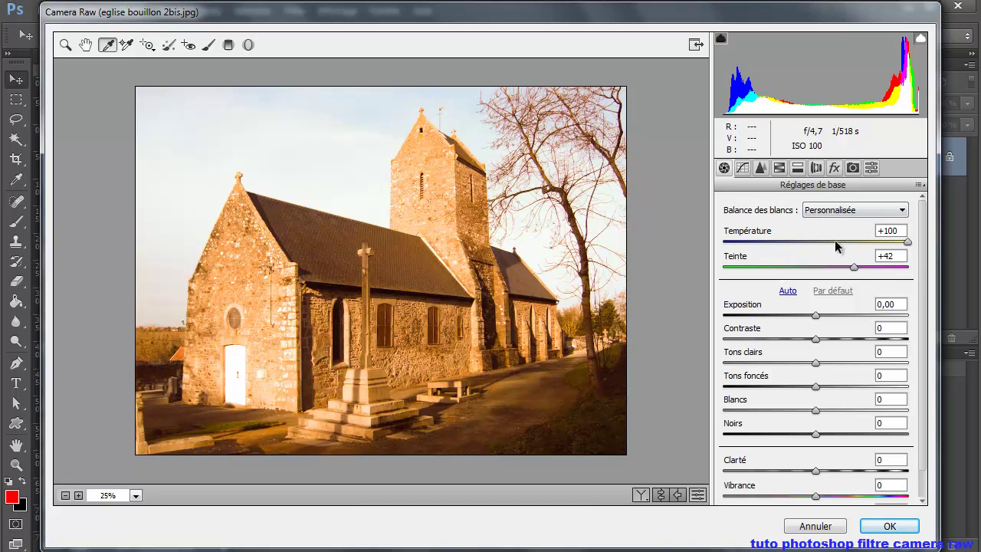
{"action": "left_click_drag", "start_coordinate": [855, 267], "coordinate": [746, 272]}
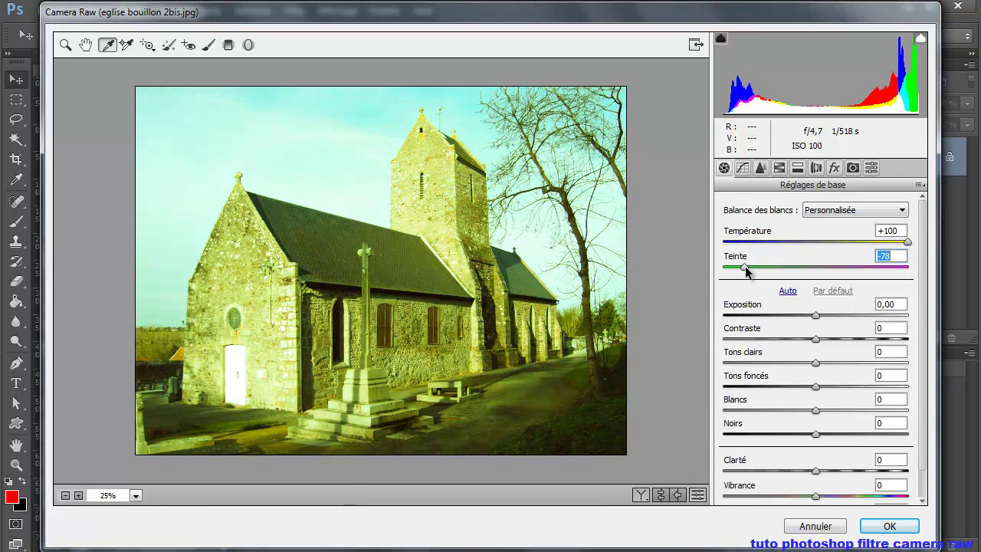
{"action": "mouse_move", "coordinate": [746, 272]}
{"action": "left_mouse_down"}
{"action": "mouse_move", "coordinate": [835, 278]}
{"action": "mouse_move", "coordinate": [823, 277]}
{"action": "left_mouse_up"}
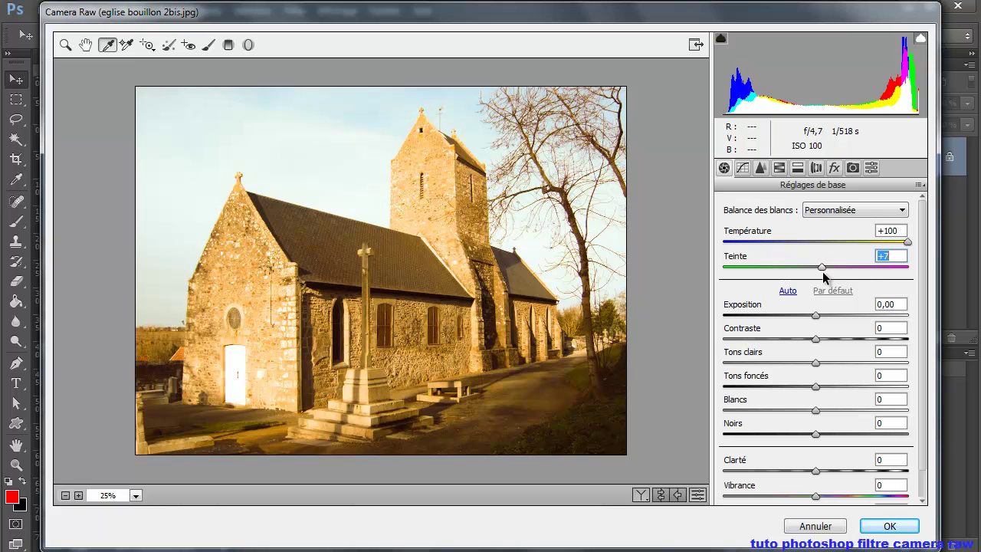
{"action": "mouse_move", "coordinate": [906, 240]}
{"action": "left_mouse_down"}
{"action": "mouse_move", "coordinate": [817, 243]}
{"action": "mouse_move", "coordinate": [832, 247]}
{"action": "left_mouse_up"}
Enter Température 0, then set Température +38 and Teinte -38.
{"action": "type", "text": "0"}
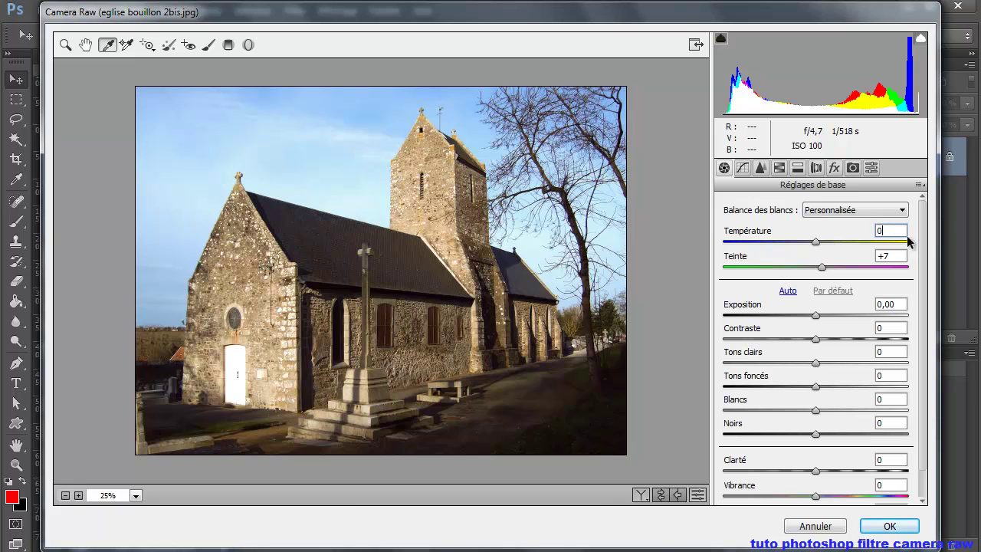
{"action": "left_click", "coordinate": [893, 255]}
{"action": "type", "text": "0"}
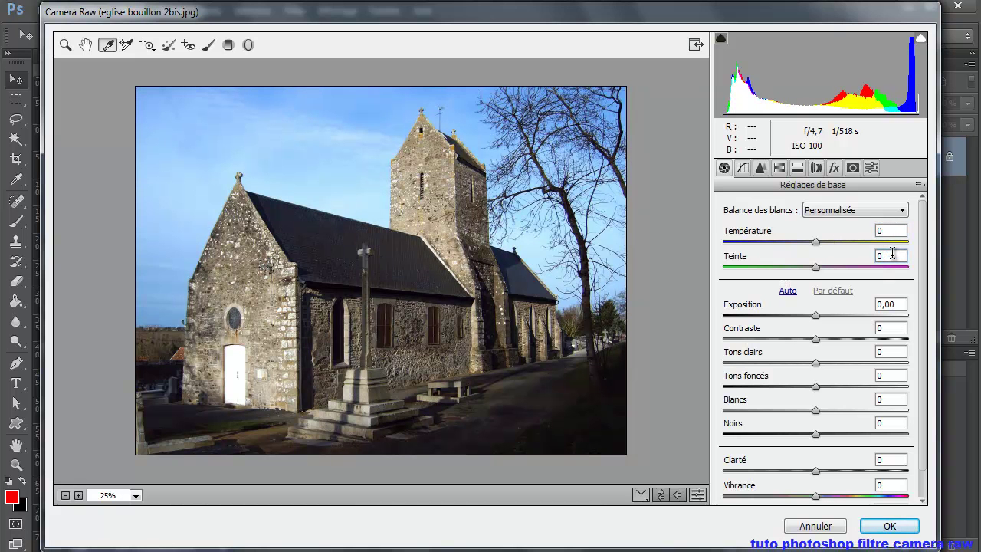
{"action": "key", "text": "shift+Tab"}
{"action": "type", "text": "38"}
{"action": "key", "text": "Return"}
{"action": "key", "text": "Tab"}
{"action": "type", "text": "-38"}
{"action": "key", "text": "Tab"}
Set Exposition +2,10, Contraste -29, Tons clairs +31, Tons foncés +24, and raise Blancs and Noirs.
{"action": "type", "text": "2,10"}
{"action": "key", "text": "Return"}
{"action": "key", "text": "Tab"}
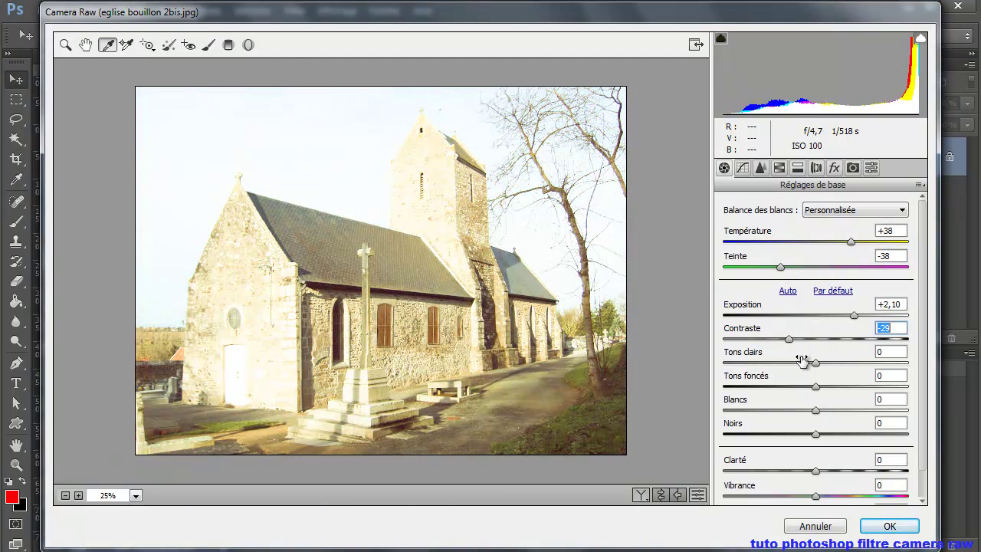
{"action": "type", "text": "-29"}
{"action": "key", "text": "Tab"}
{"action": "type", "text": "31"}
{"action": "key", "text": "Tab"}
{"action": "type", "text": "24"}
{"action": "key", "text": "Return"}
{"action": "mouse_move", "coordinate": [817, 412]}
{"action": "left_mouse_down"}
{"action": "mouse_move", "coordinate": [834, 414]}
{"action": "mouse_move", "coordinate": [838, 438]}
{"action": "mouse_move", "coordinate": [821, 412]}
{"action": "left_mouse_up"}
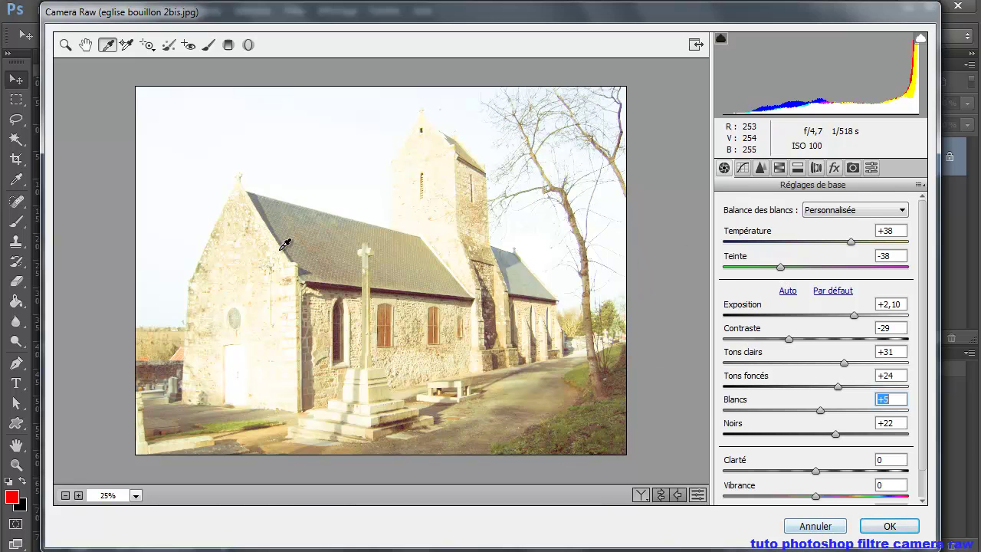
Reset Réglages de base to Paramètres par défaut de Camera Raw.
{"action": "left_click", "coordinate": [920, 188]}
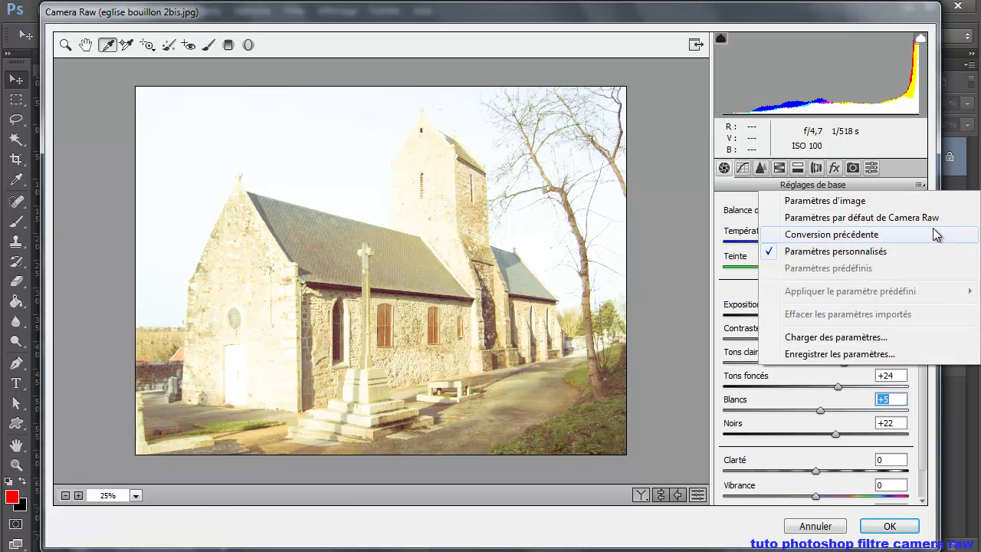
{"action": "left_click", "coordinate": [874, 220]}
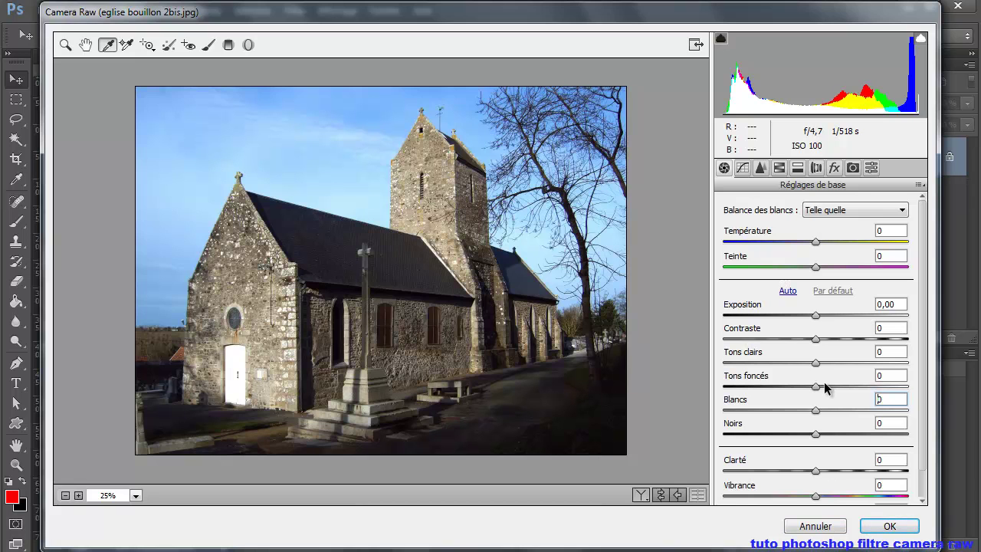
{"action": "left_click", "coordinate": [127, 46]}
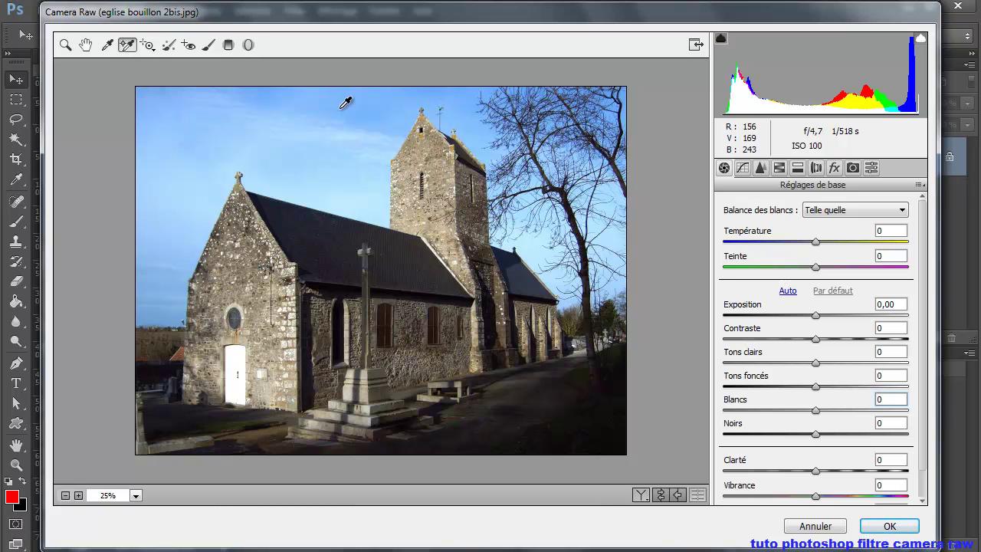
{"action": "left_click", "coordinate": [339, 109]}
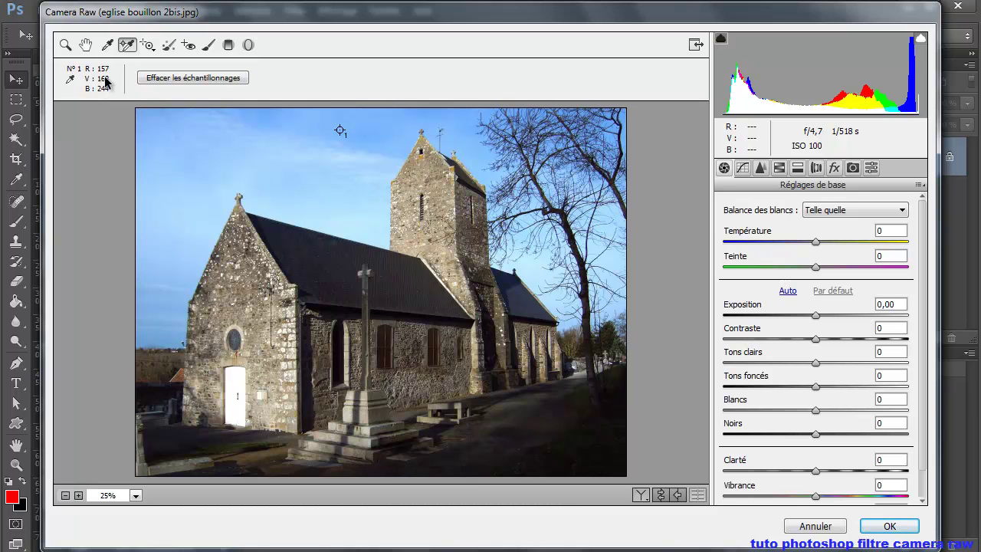
{"action": "left_click", "coordinate": [187, 79]}
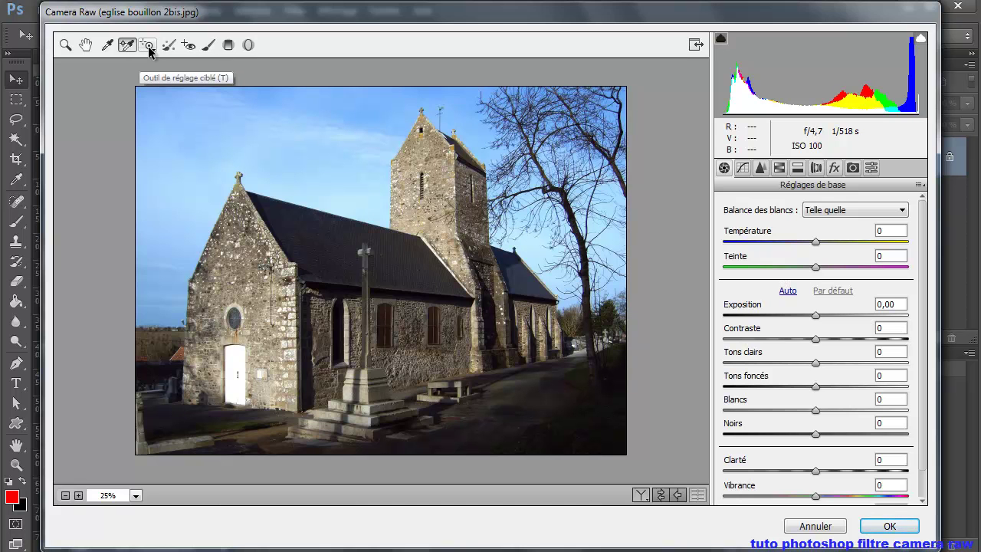
{"action": "left_click", "coordinate": [148, 46]}
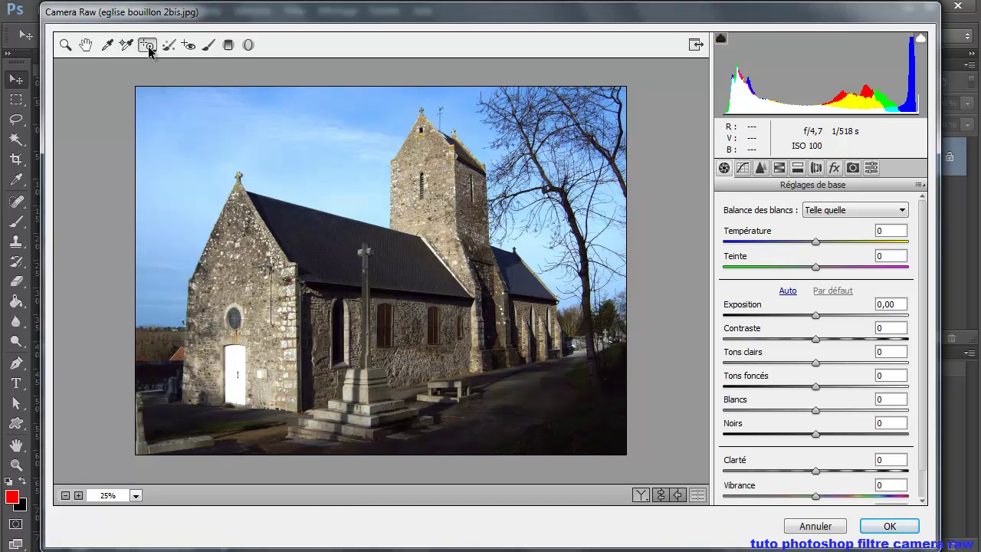
{"action": "mouse_move", "coordinate": [175, 129]}
{"action": "left_mouse_down"}
{"action": "mouse_move", "coordinate": [265, 127]}
{"action": "mouse_move", "coordinate": [99, 135]}
{"action": "mouse_move", "coordinate": [175, 140]}
{"action": "mouse_move", "coordinate": [157, 139]}
{"action": "mouse_move", "coordinate": [167, 139]}
{"action": "left_mouse_up"}
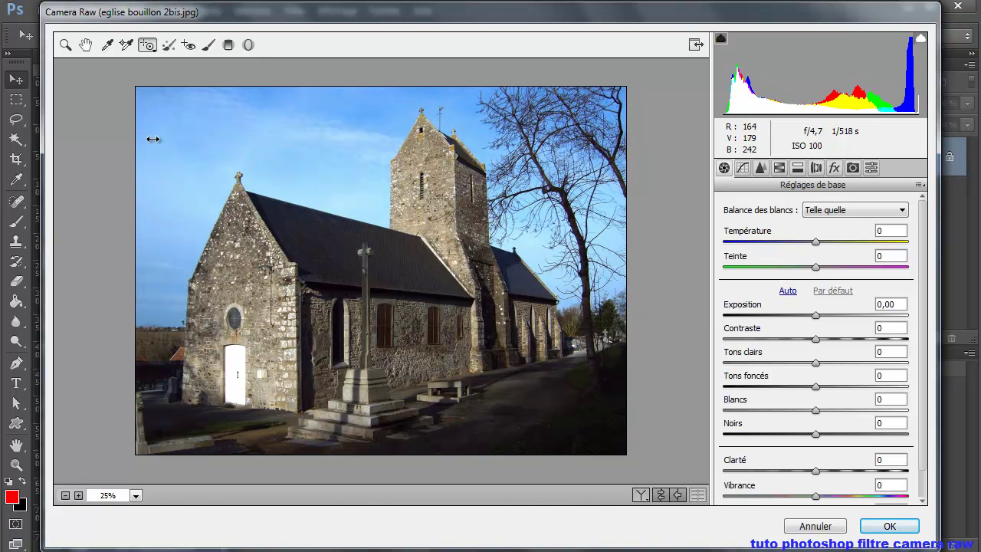
{"action": "mouse_move", "coordinate": [144, 139]}
{"action": "left_mouse_down"}
{"action": "mouse_move", "coordinate": [72, 147]}
{"action": "mouse_move", "coordinate": [250, 144]}
{"action": "mouse_move", "coordinate": [145, 138]}
{"action": "left_mouse_up"}
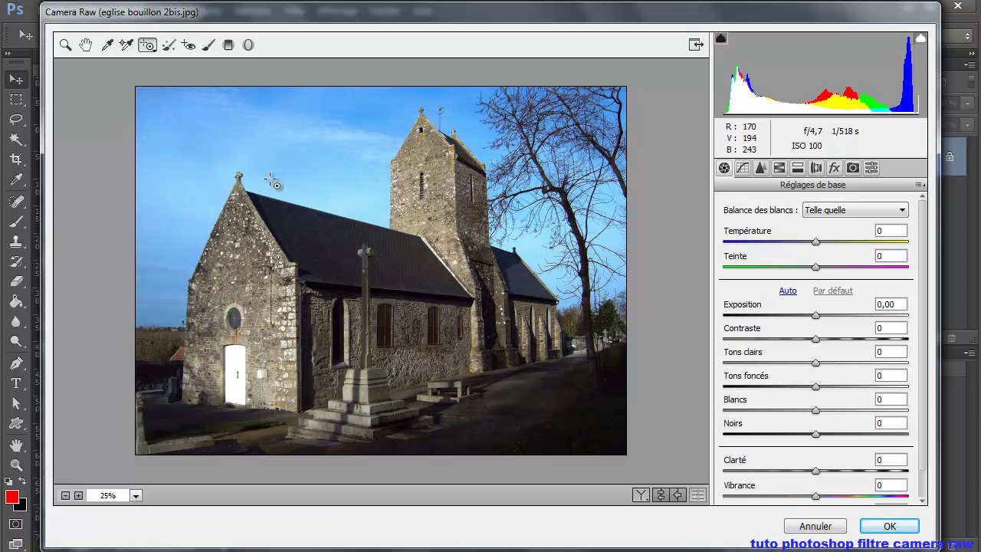
{"action": "key", "text": "ctrl+z"}
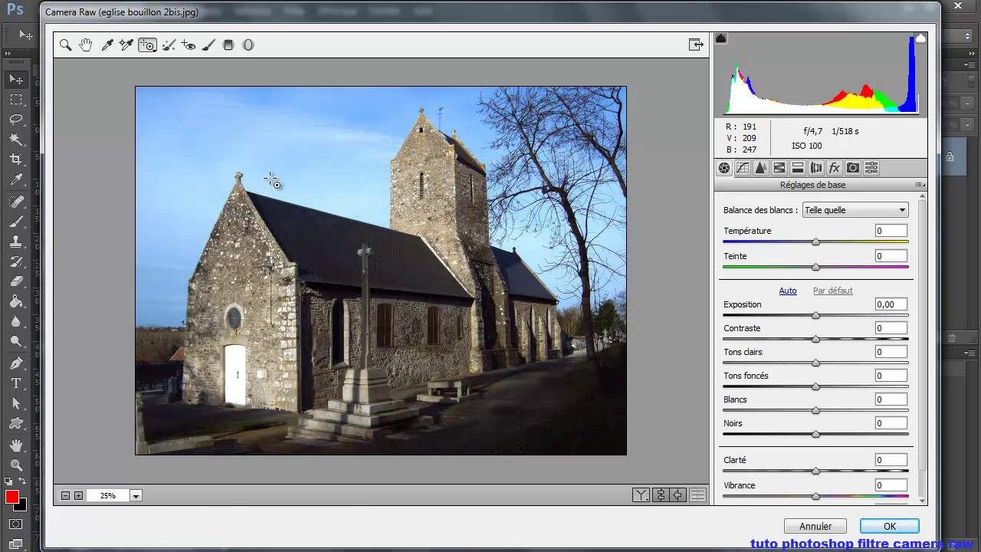
Try a spot-removal mark on the round window, delete it, and zoom the gable to 66,7%.
{"action": "left_click", "coordinate": [170, 46]}
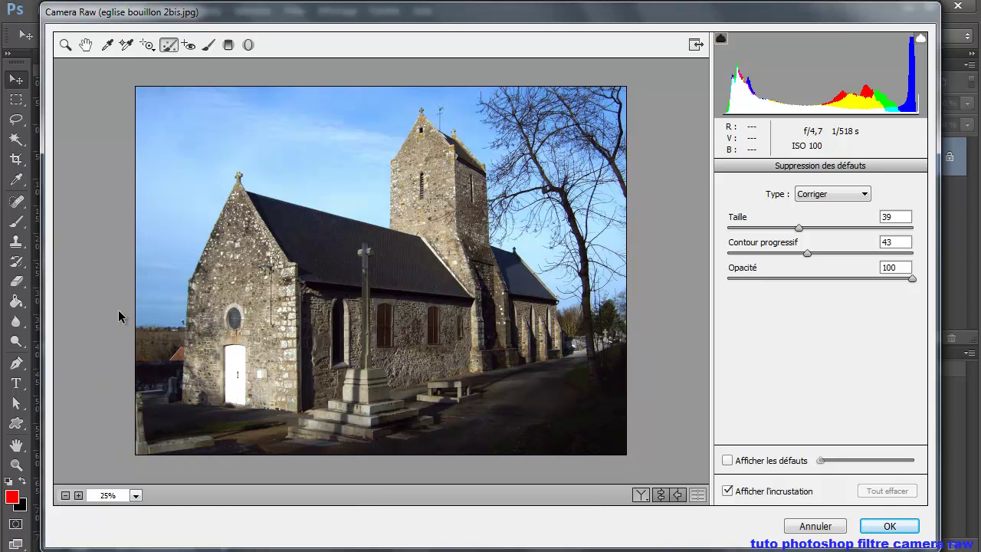
{"action": "left_click", "coordinate": [235, 320]}
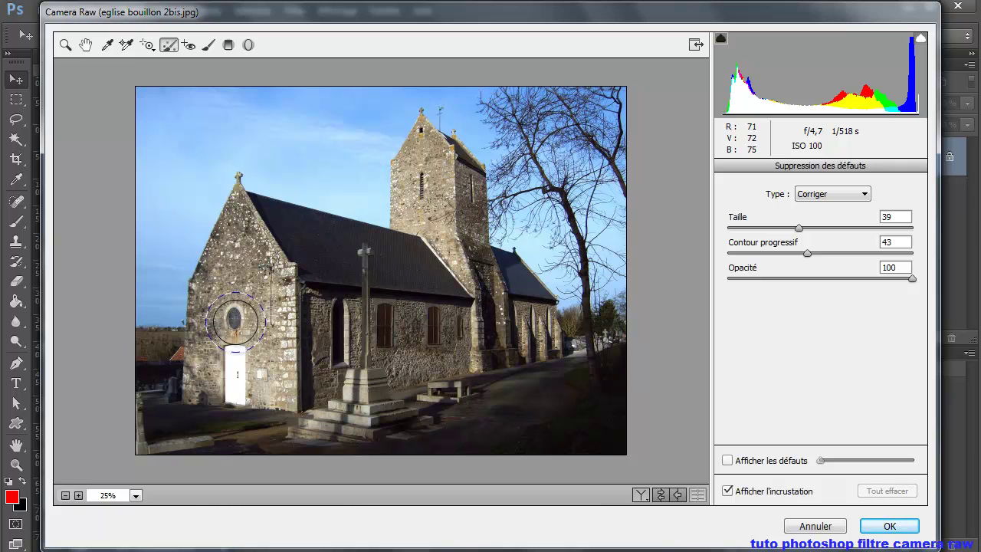
{"action": "left_click", "coordinate": [236, 325], "text": "alt"}
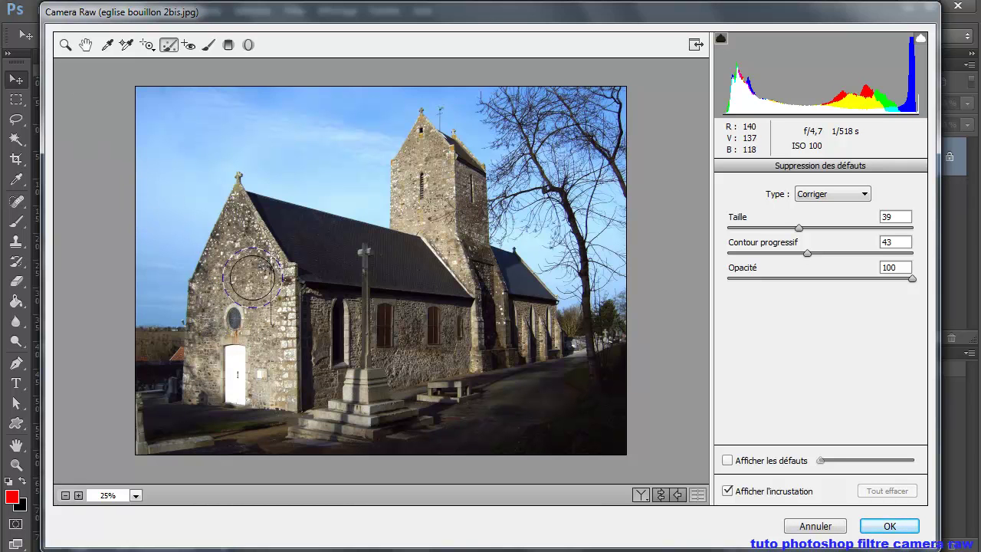
{"action": "key", "text": "z"}
{"action": "left_click", "coordinate": [236, 320]}
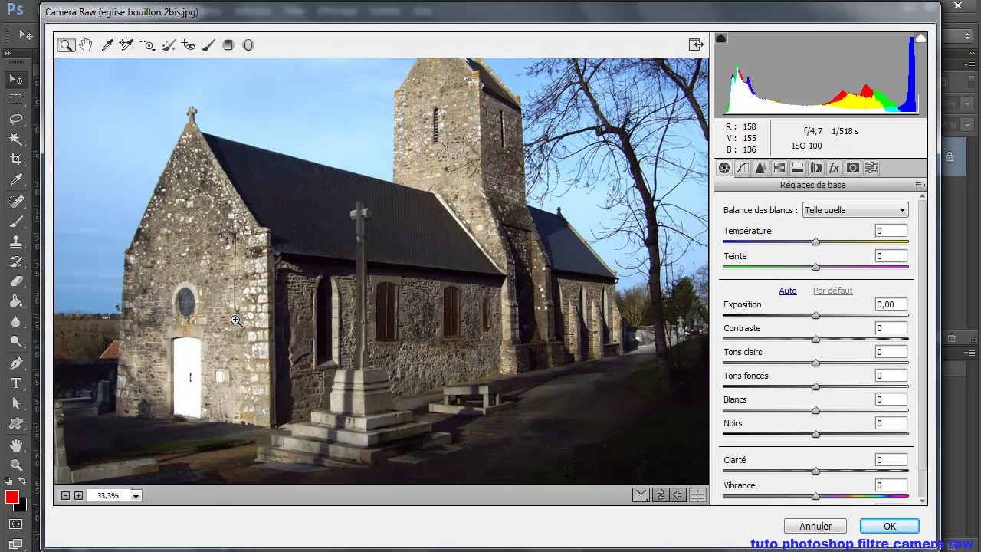
{"action": "left_click", "coordinate": [173, 307]}
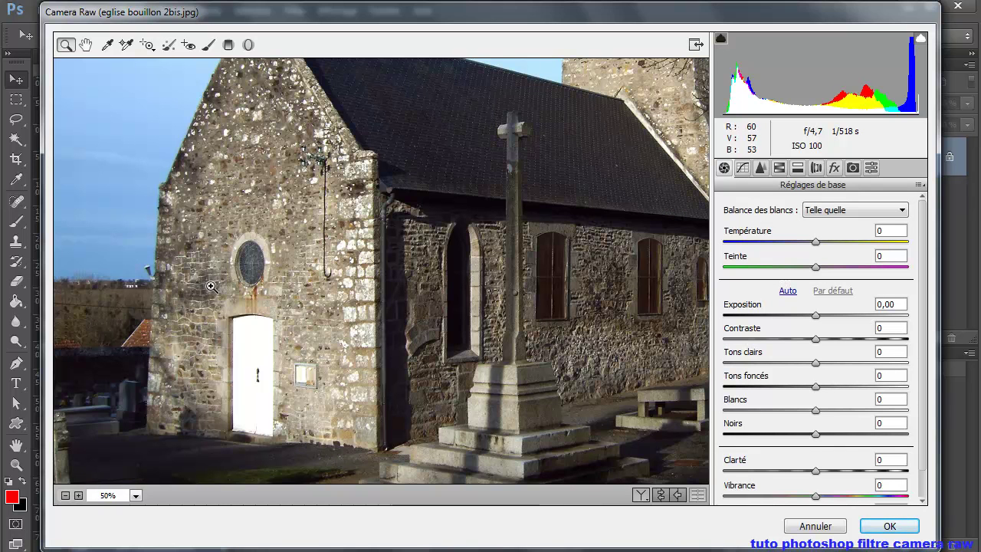
{"action": "left_click", "coordinate": [245, 266]}
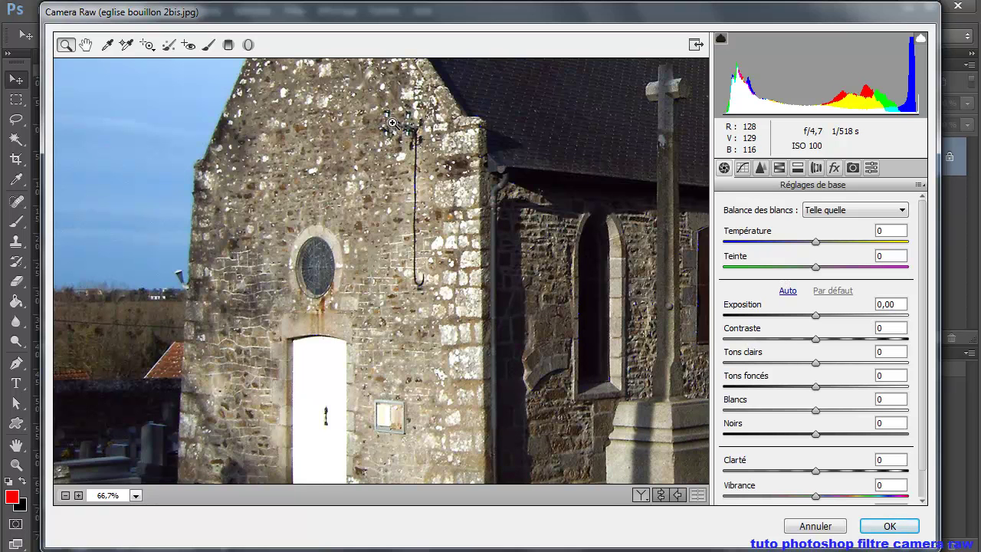
Set the Spot Removal brush to size 21 and heal the hanging wire from higher wall stone.
{"action": "left_click", "coordinate": [170, 46]}
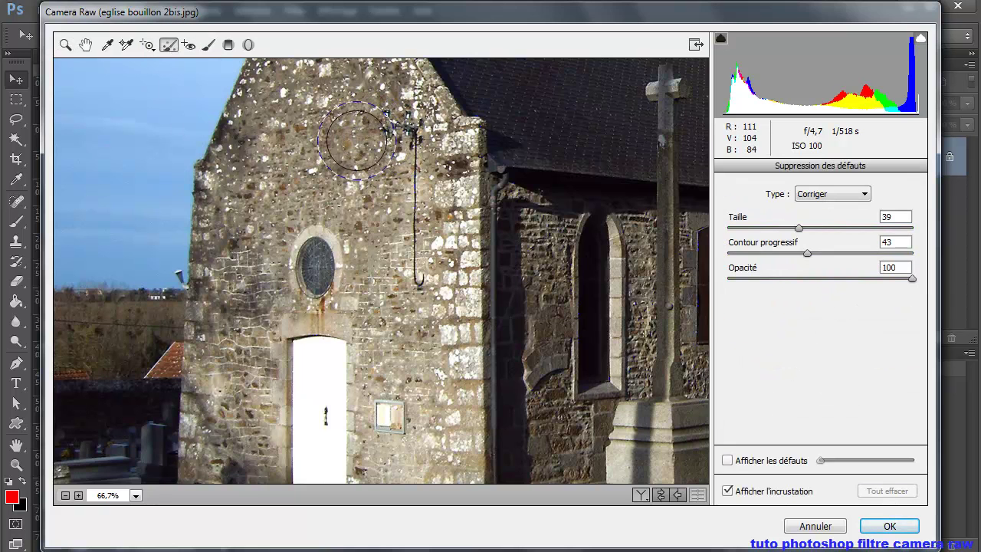
{"action": "key", "text": "alt"}
{"action": "left_click_drag", "start_coordinate": [335, 148], "coordinate": [304, 151]}
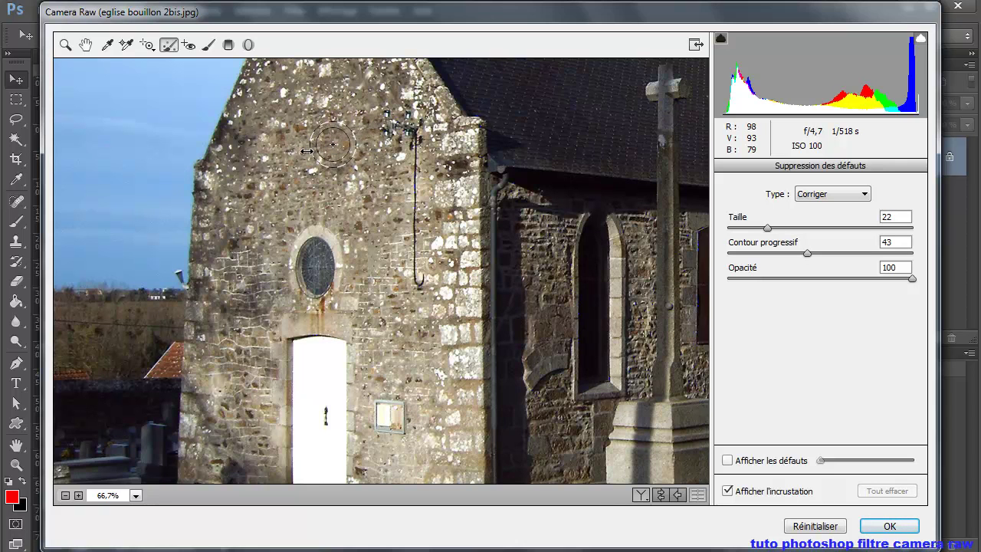
{"action": "left_click_drag", "start_coordinate": [305, 151], "coordinate": [306, 151]}
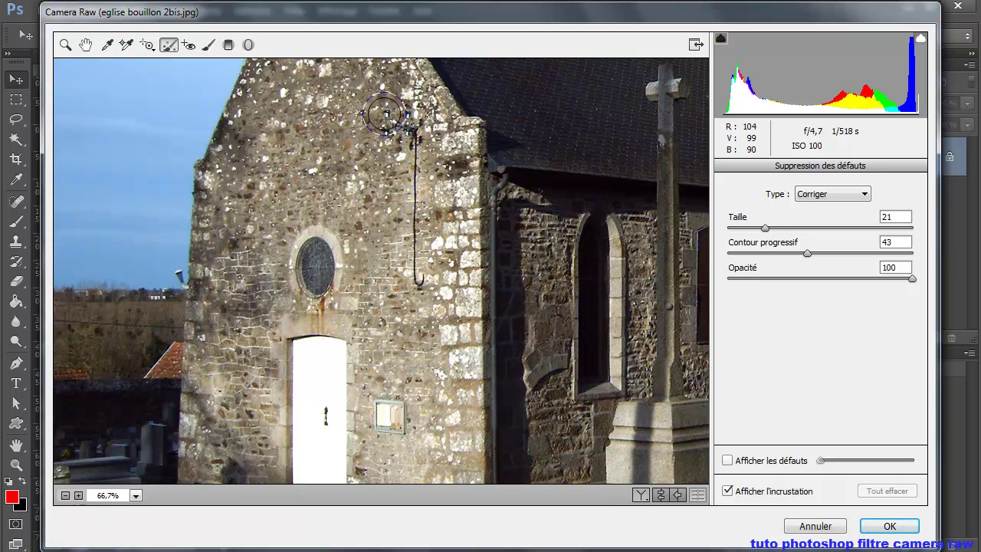
{"action": "left_click_drag", "start_coordinate": [385, 115], "coordinate": [389, 144]}
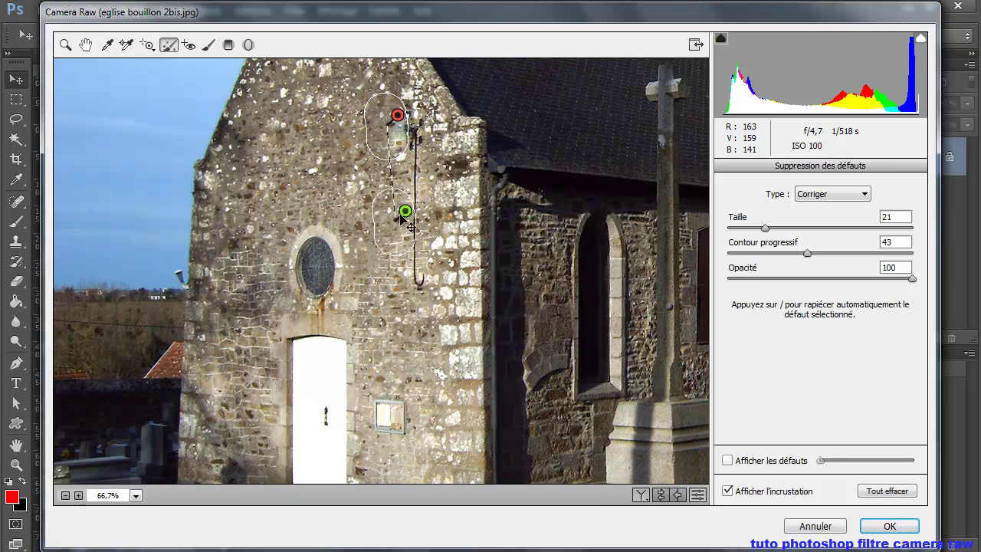
{"action": "left_click_drag", "start_coordinate": [407, 215], "coordinate": [332, 146]}
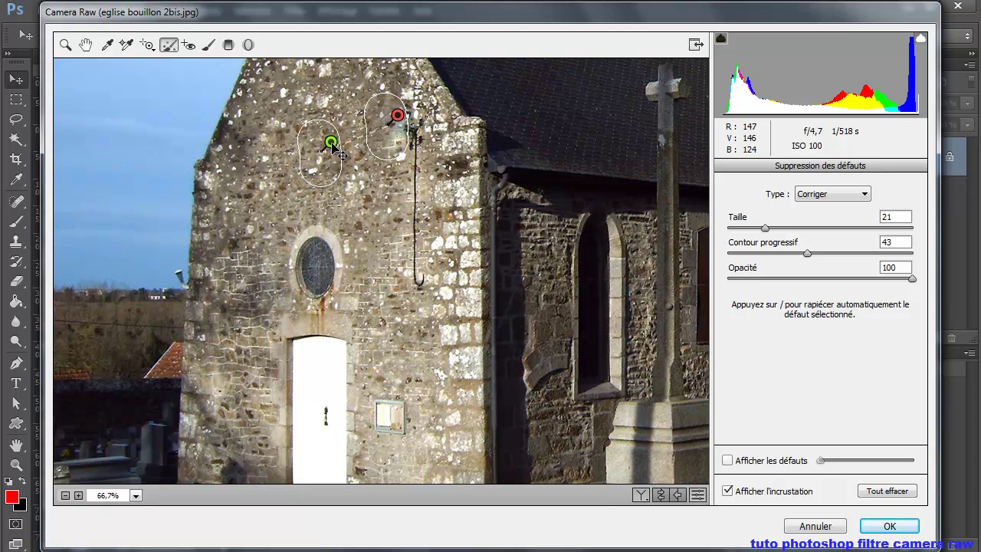
{"action": "left_click_drag", "start_coordinate": [332, 145], "coordinate": [335, 127]}
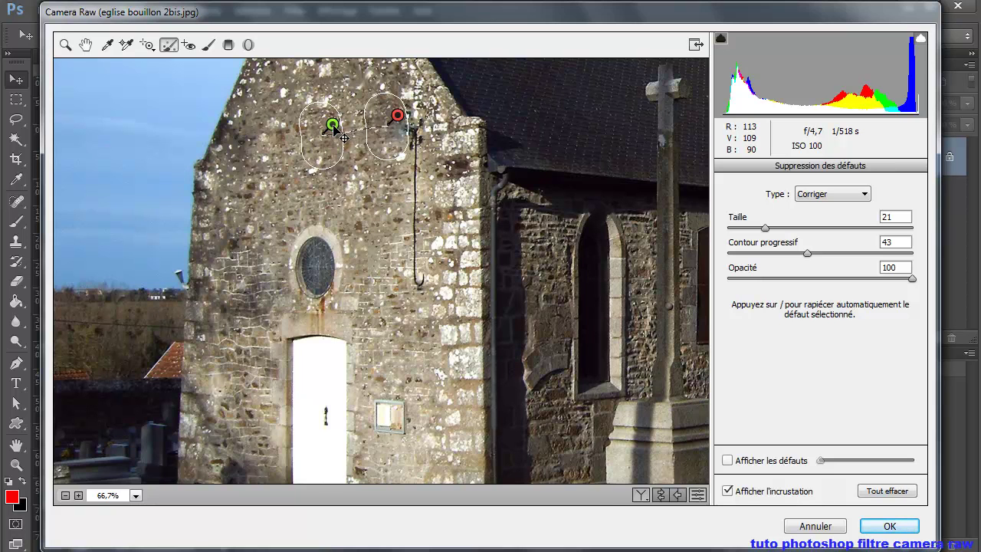
{"action": "key", "text": "Escape"}
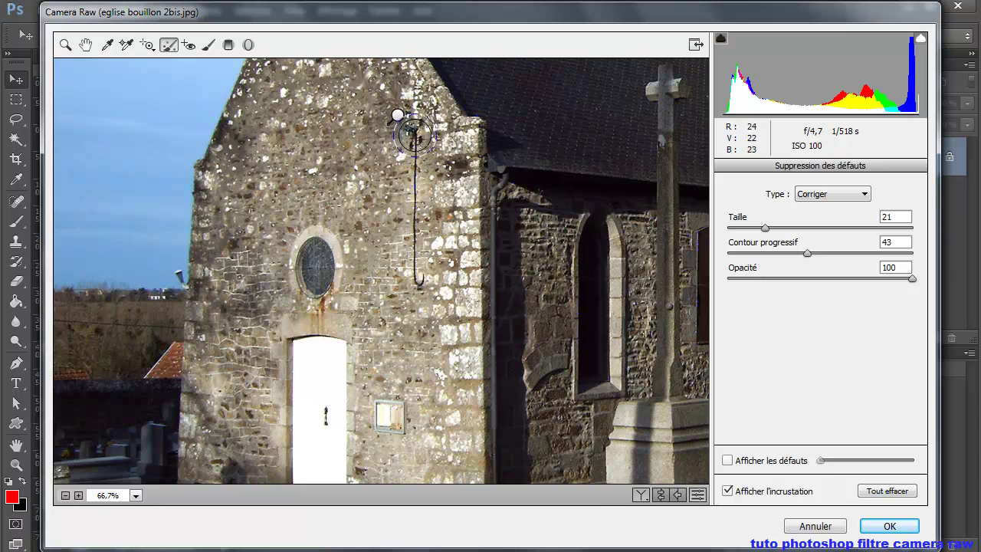
Heal the rod down to the hook from upper-wall stone, then patch another wall blemish.
{"action": "left_click_drag", "start_coordinate": [414, 125], "coordinate": [414, 132]}
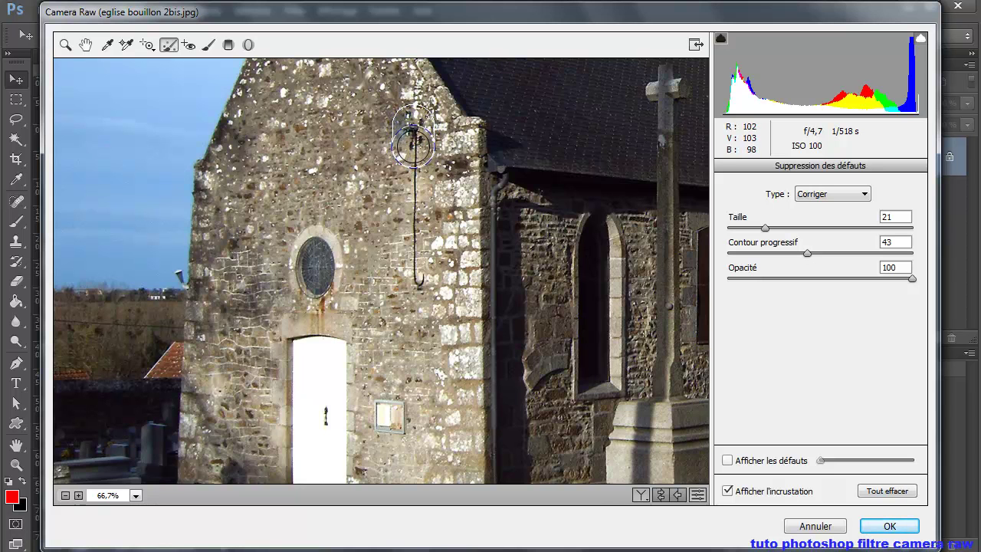
{"action": "left_click_drag", "start_coordinate": [413, 145], "coordinate": [417, 278]}
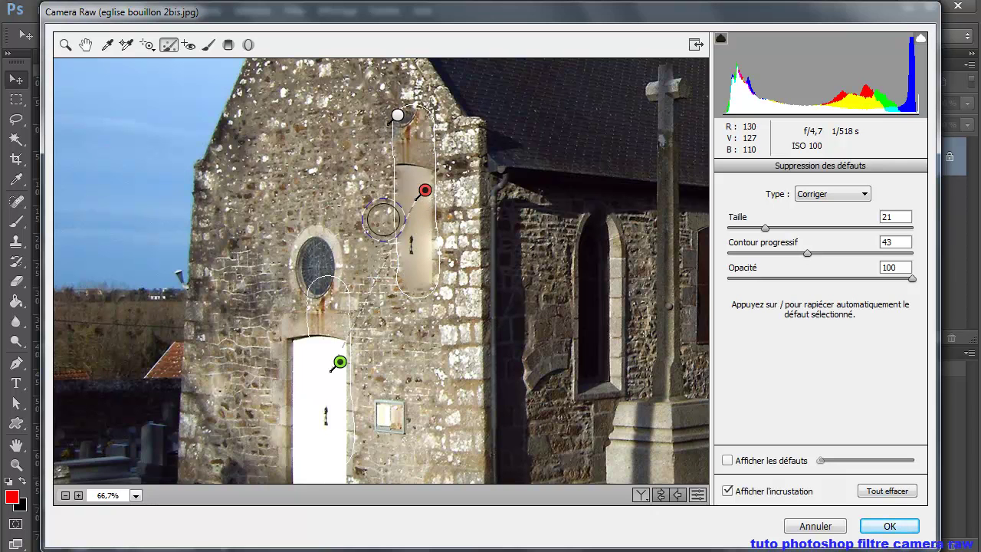
{"action": "left_click_drag", "start_coordinate": [341, 366], "coordinate": [338, 137]}
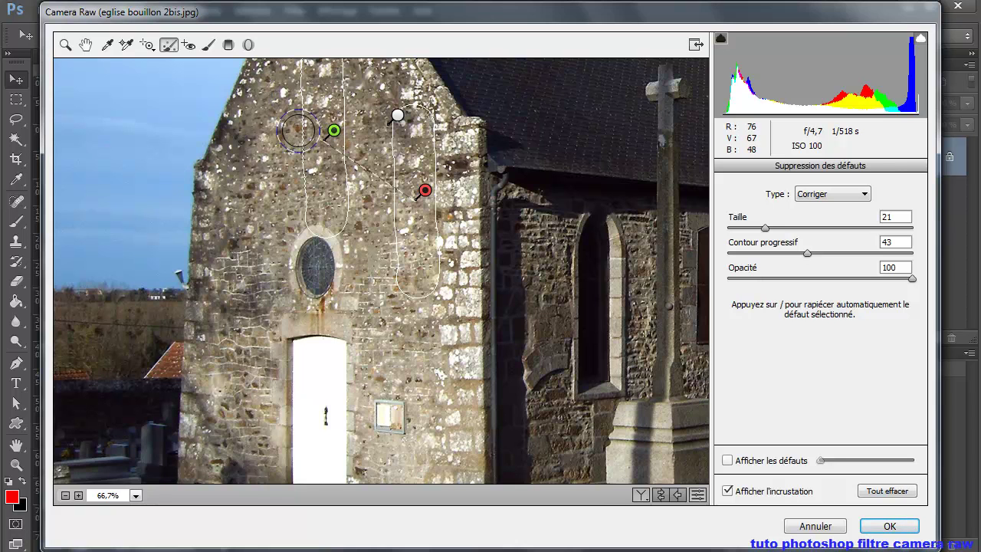
{"action": "key", "text": "Escape"}
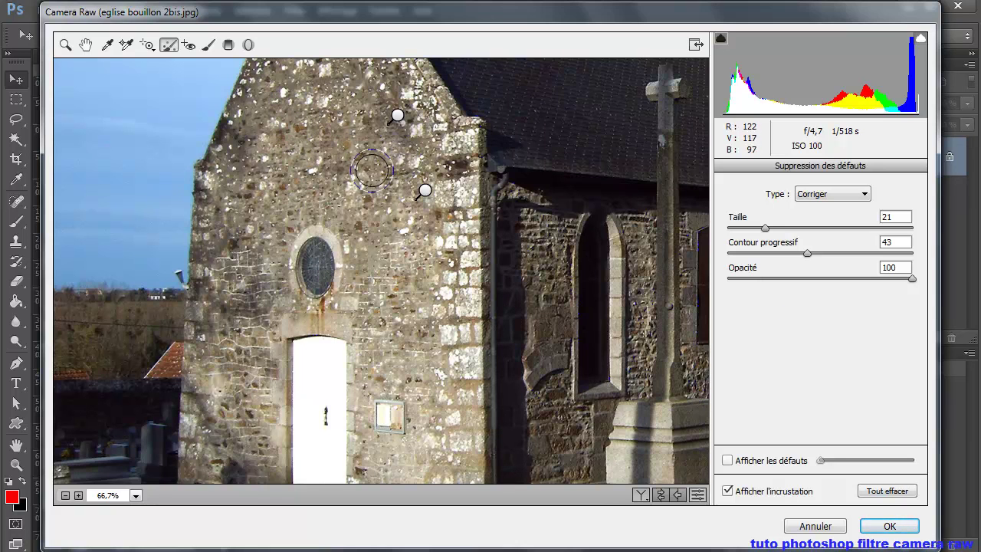
{"action": "left_click_drag", "start_coordinate": [377, 208], "coordinate": [407, 251]}
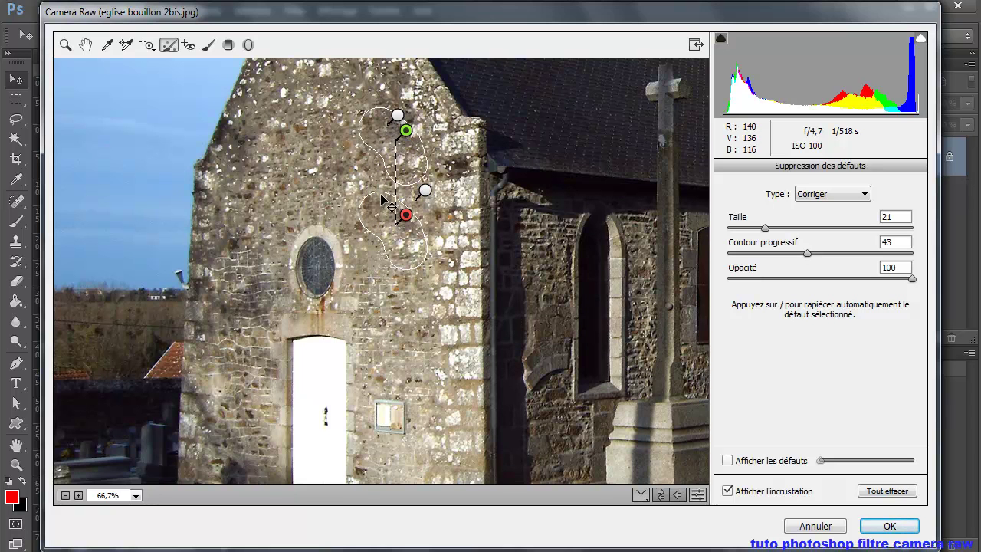
Move the top patch's target lower and heal the stonework above the rosette from the upper wall.
{"action": "key", "text": "Escape"}
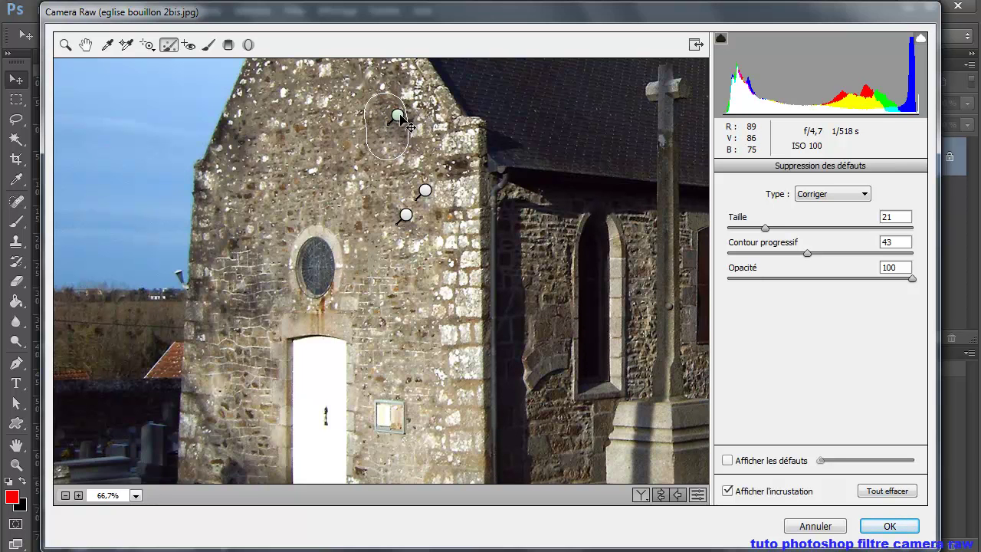
{"action": "mouse_move", "coordinate": [397, 115]}
{"action": "left_mouse_down"}
{"action": "mouse_move", "coordinate": [385, 118]}
{"action": "mouse_move", "coordinate": [388, 148]}
{"action": "mouse_move", "coordinate": [376, 164]}
{"action": "mouse_move", "coordinate": [409, 114]}
{"action": "left_mouse_up"}
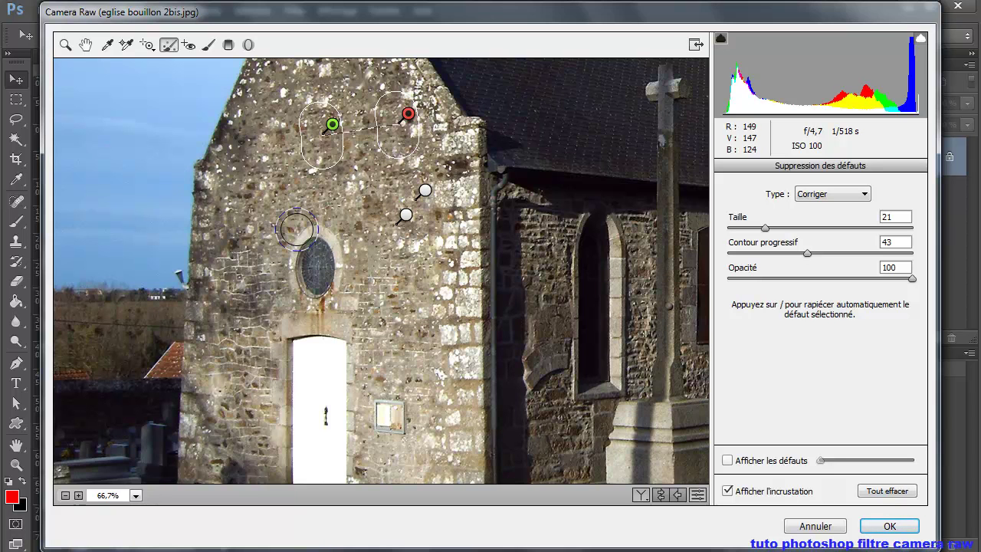
{"action": "left_click_drag", "start_coordinate": [296, 228], "coordinate": [332, 228]}
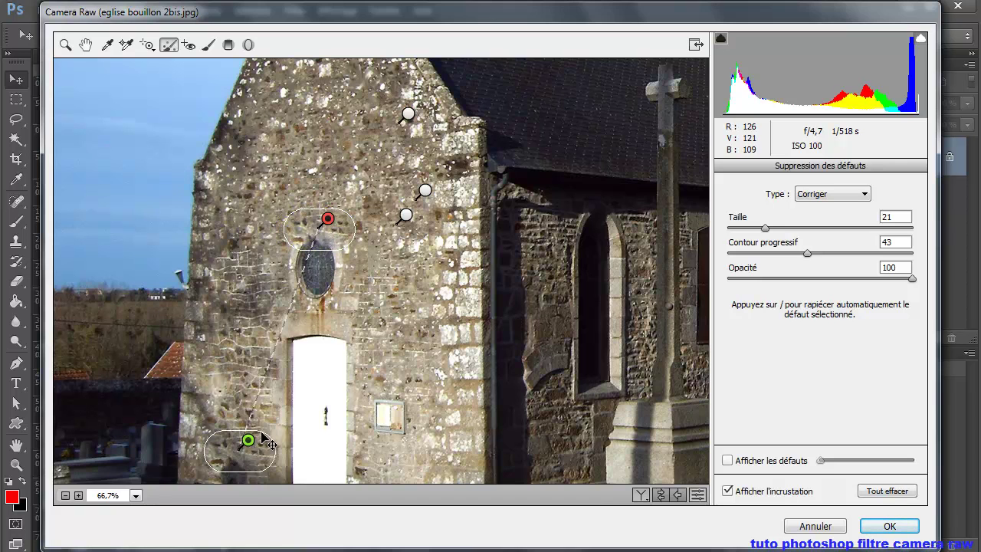
{"action": "mouse_move", "coordinate": [260, 449]}
{"action": "left_mouse_down"}
{"action": "mouse_move", "coordinate": [341, 154]}
{"action": "mouse_move", "coordinate": [331, 113]}
{"action": "left_mouse_up"}
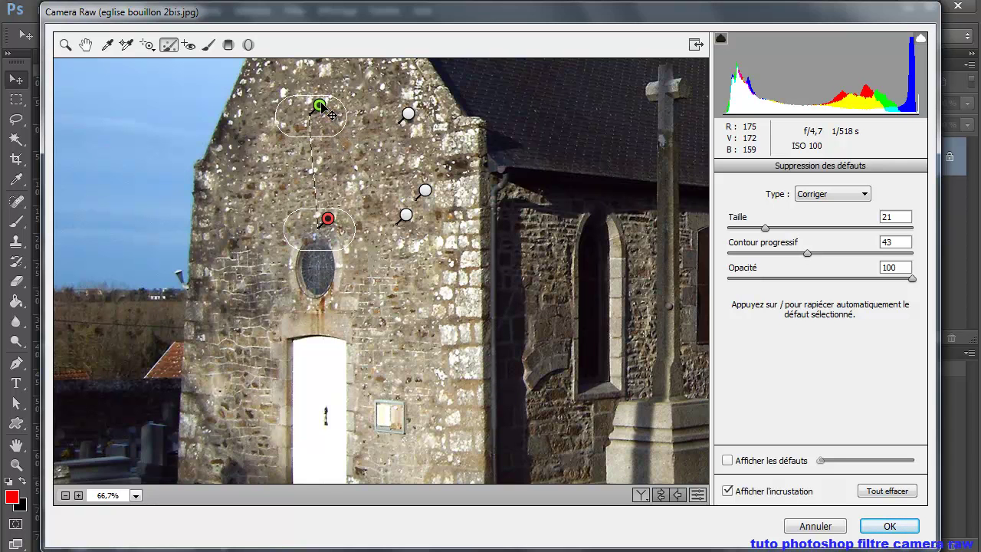
{"action": "key", "text": "Escape"}
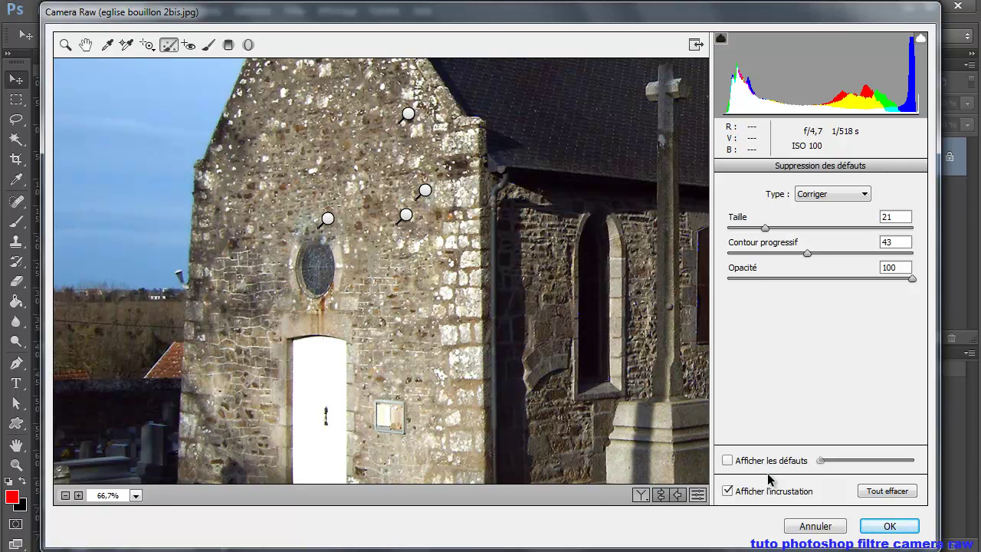
Clear all spot-removal patches and repatch the rod down to the hook from upper-wall stonework.
{"action": "left_click", "coordinate": [887, 491]}
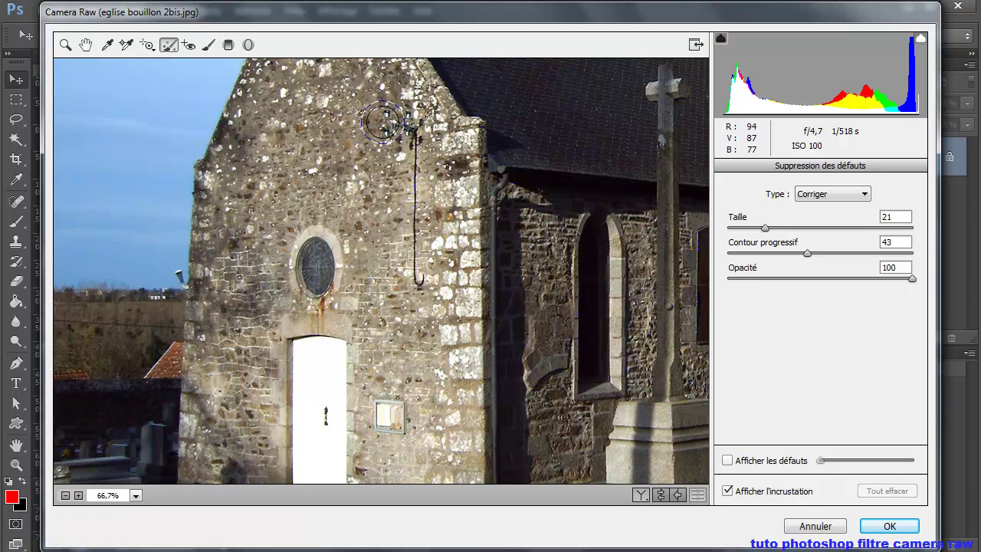
{"action": "left_click_drag", "start_coordinate": [383, 123], "coordinate": [409, 123]}
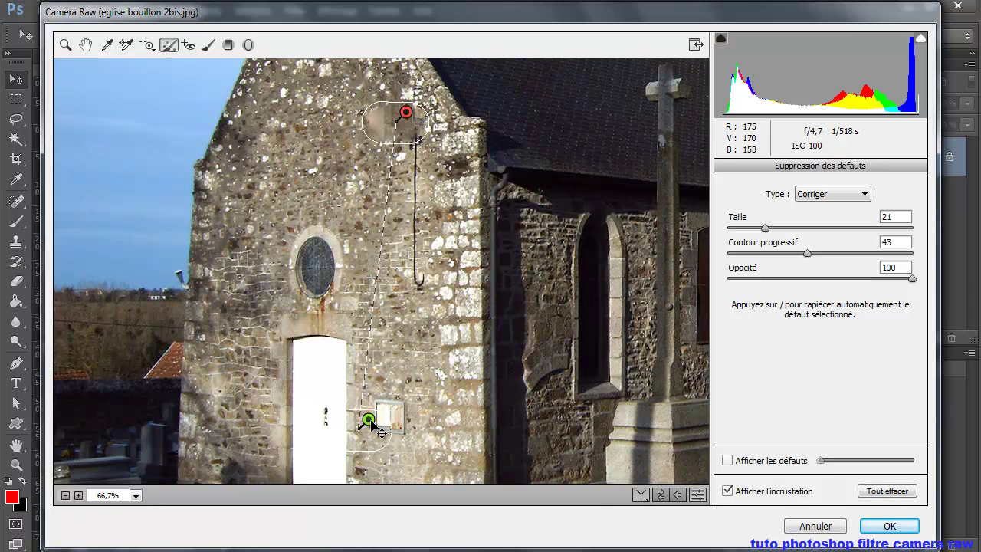
{"action": "left_click_drag", "start_coordinate": [371, 422], "coordinate": [328, 102]}
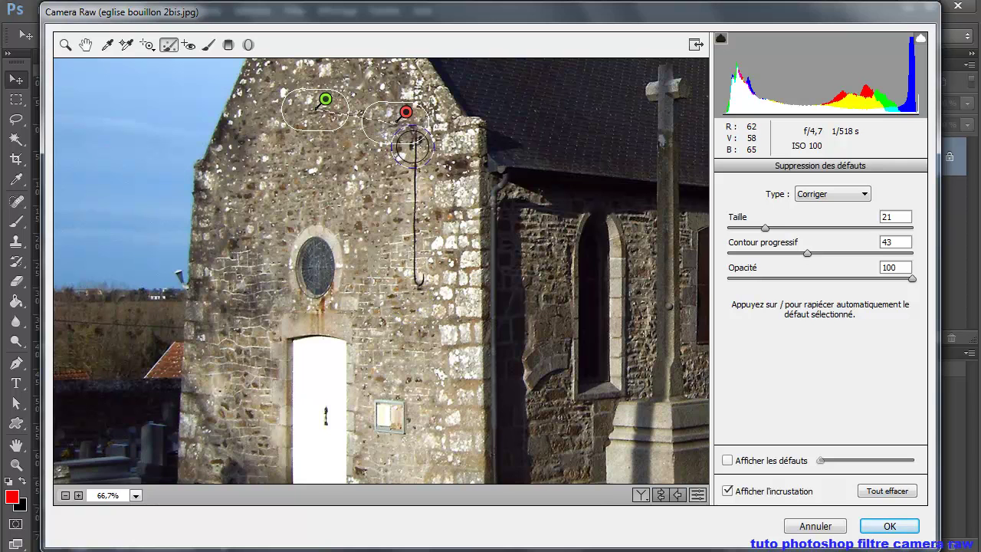
{"action": "left_click_drag", "start_coordinate": [412, 145], "coordinate": [414, 198]}
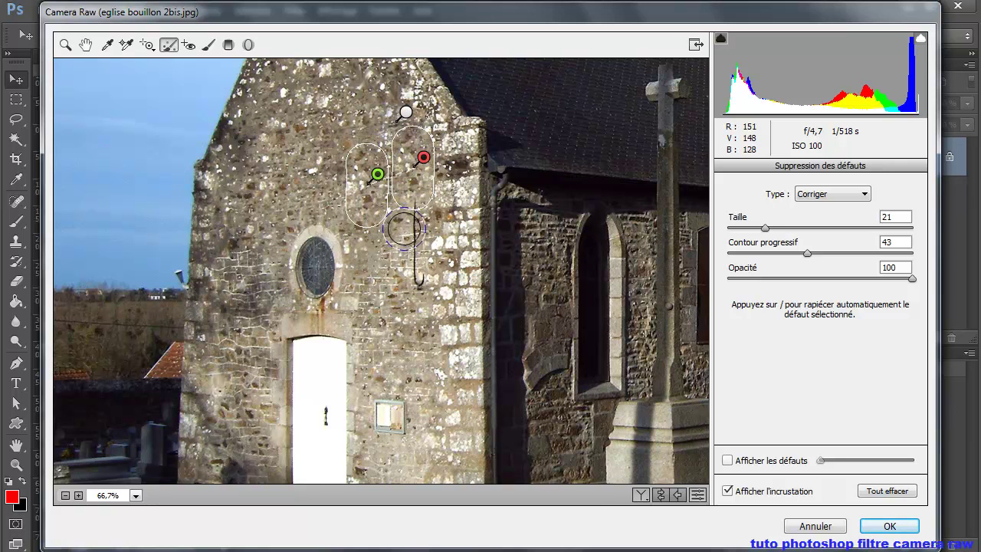
{"action": "left_click_drag", "start_coordinate": [414, 215], "coordinate": [418, 284]}
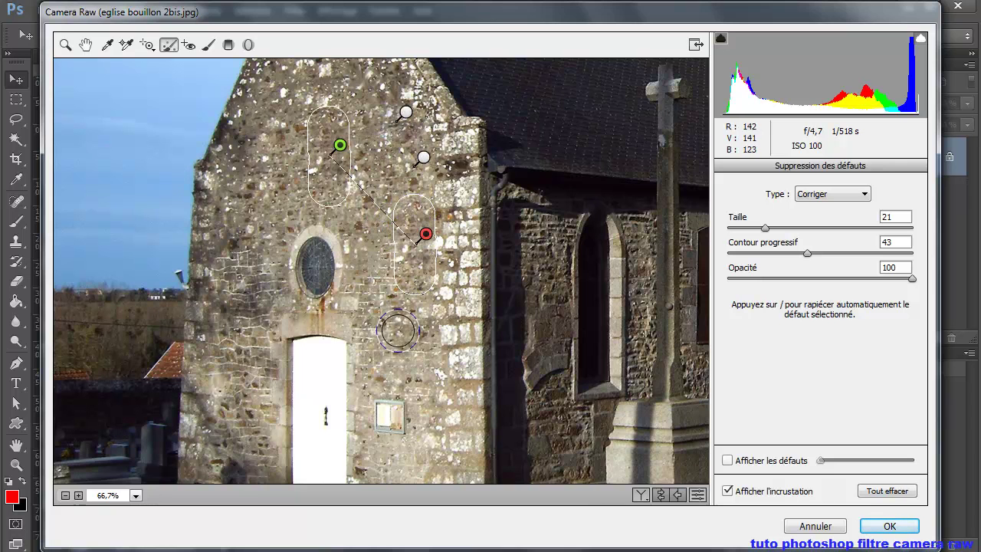
{"action": "key", "text": "Escape"}
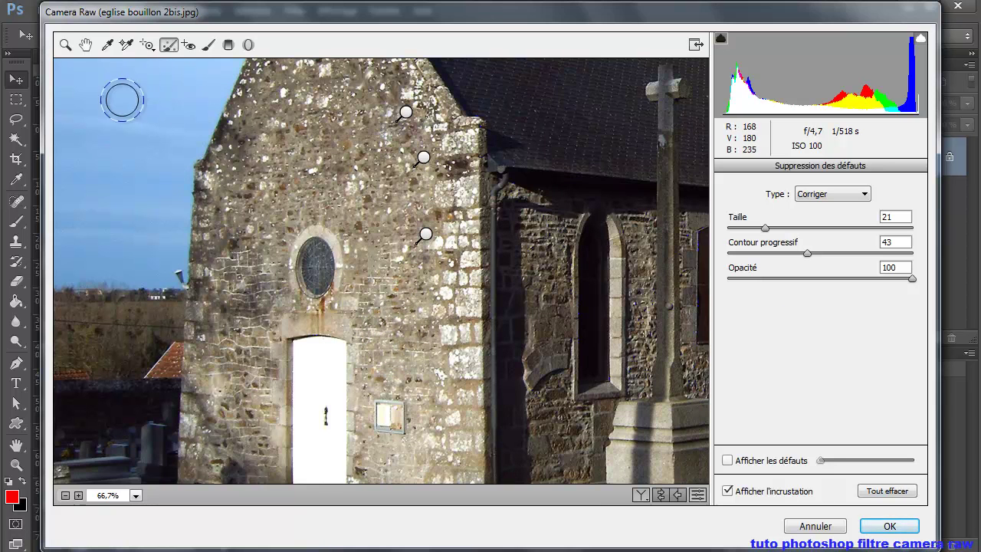
{"action": "key", "text": "alt"}
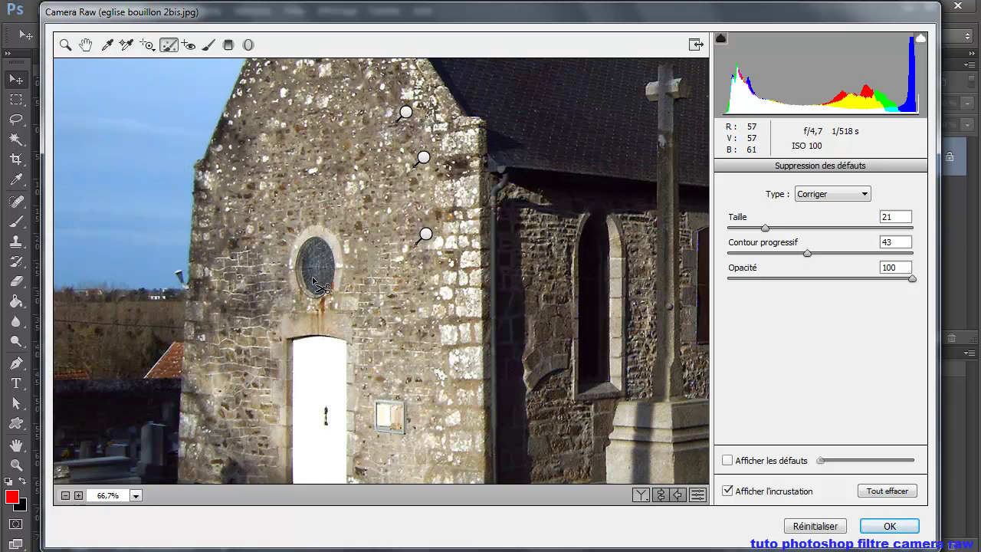
Zoom the preview out to 23.8% to show the whole church, then pick Red Eye Removal.
{"action": "scroll", "coordinate": [315, 282], "scroll_direction": "down", "scroll_amount": 1}
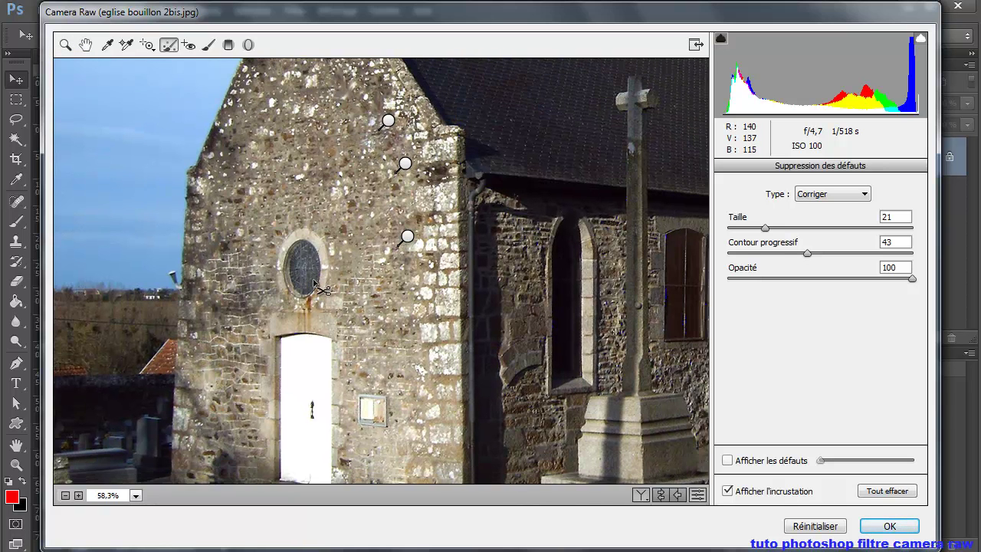
{"action": "scroll", "coordinate": [315, 284], "scroll_direction": "down", "scroll_amount": 1}
{"action": "scroll", "coordinate": [315, 284], "scroll_direction": "down", "scroll_amount": 1}
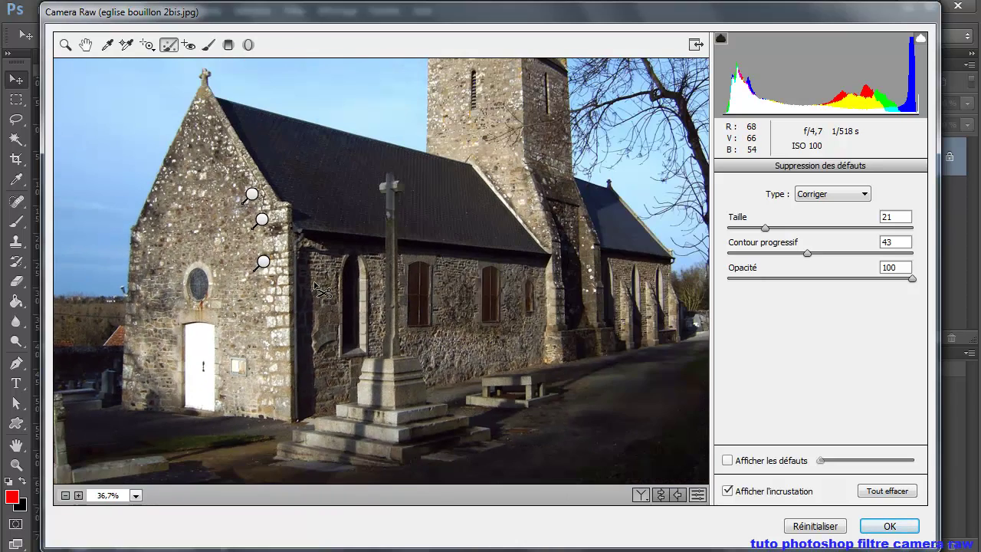
{"action": "scroll", "coordinate": [322, 290], "scroll_direction": "down", "scroll_amount": 1}
{"action": "scroll", "coordinate": [321, 287], "scroll_direction": "down", "scroll_amount": 1}
{"action": "scroll", "coordinate": [319, 285], "scroll_direction": "down", "scroll_amount": 1}
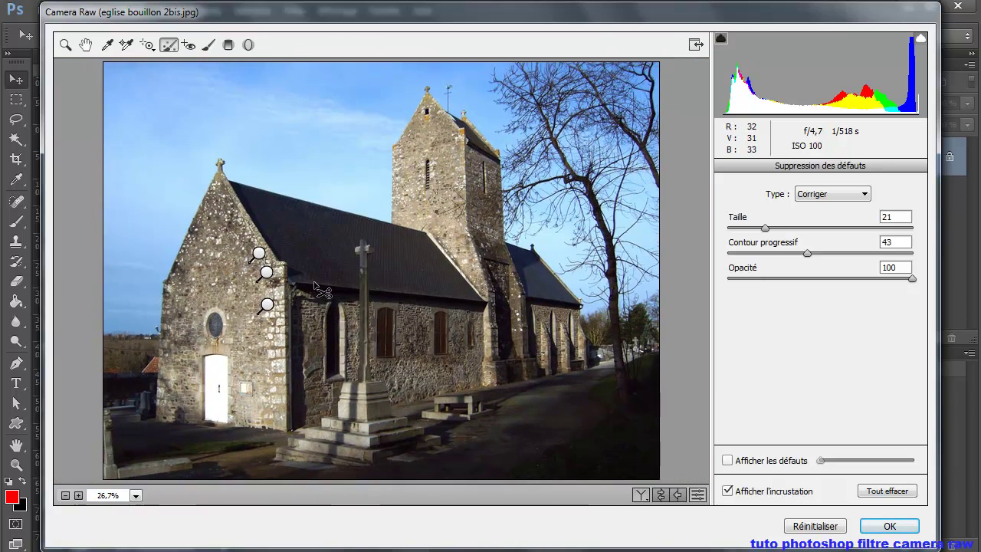
{"action": "scroll", "coordinate": [315, 282], "scroll_direction": "down", "scroll_amount": 2}
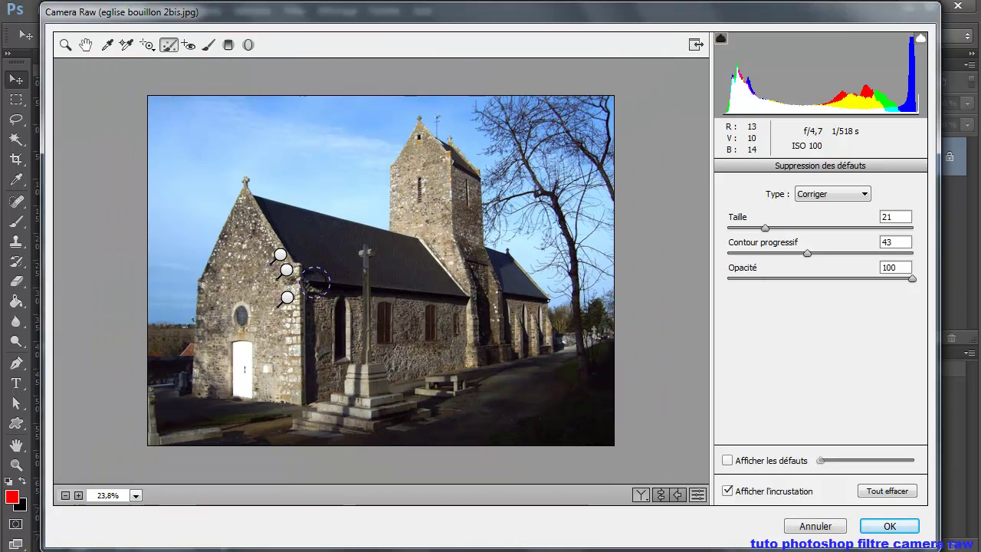
{"action": "left_click", "coordinate": [188, 46]}
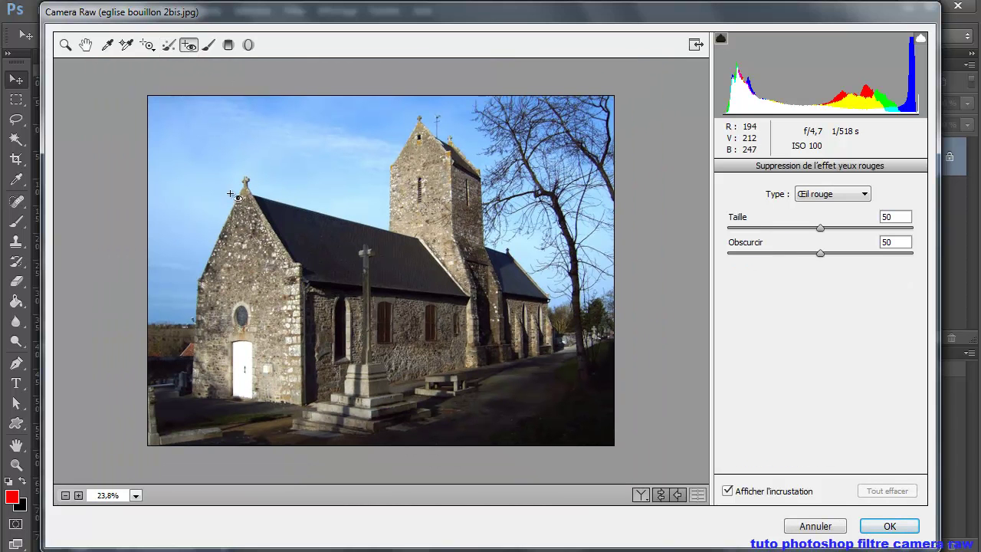
Paint Adjustment Brush strokes darkening the sky across the left gable.
{"action": "left_click", "coordinate": [208, 45]}
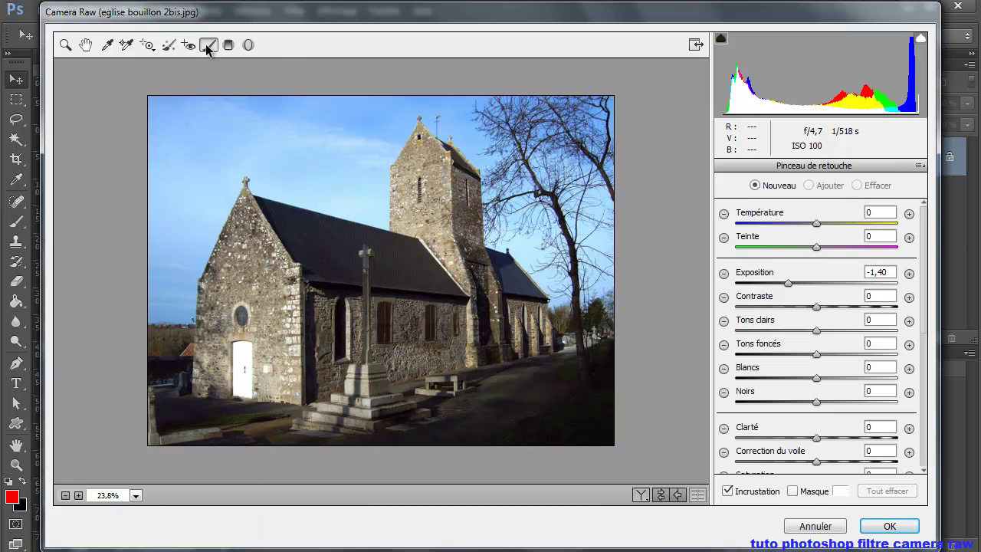
{"action": "left_click", "coordinate": [217, 161]}
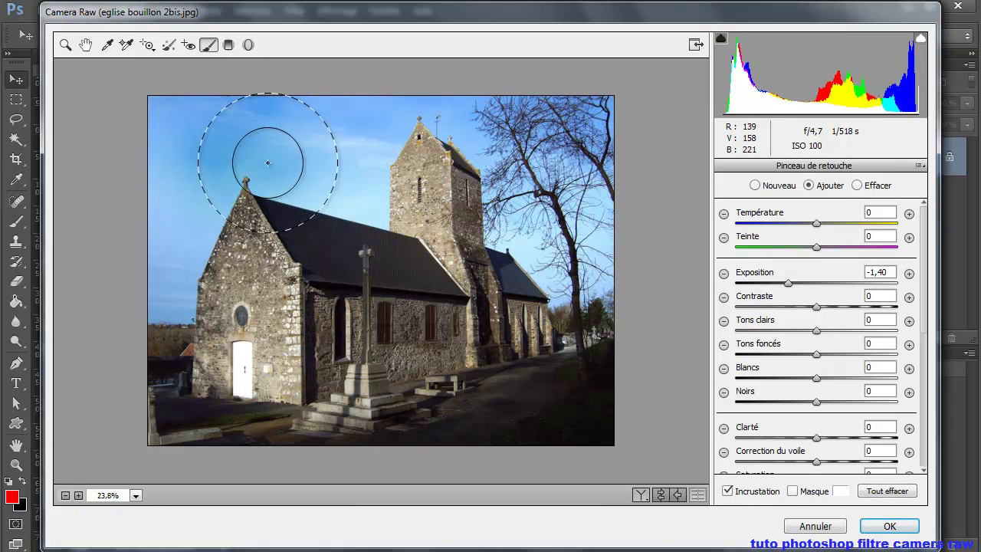
{"action": "left_click_drag", "start_coordinate": [242, 165], "coordinate": [302, 158]}
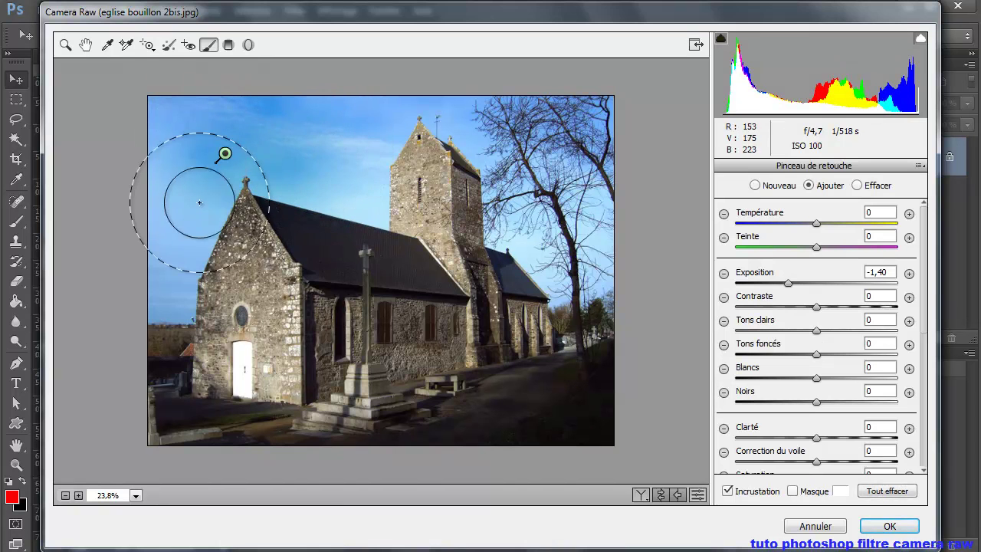
{"action": "mouse_move", "coordinate": [186, 228]}
{"action": "left_mouse_down"}
{"action": "mouse_move", "coordinate": [179, 170]}
{"action": "mouse_move", "coordinate": [379, 113]}
{"action": "mouse_move", "coordinate": [565, 198]}
{"action": "mouse_move", "coordinate": [579, 229]}
{"action": "left_mouse_up"}
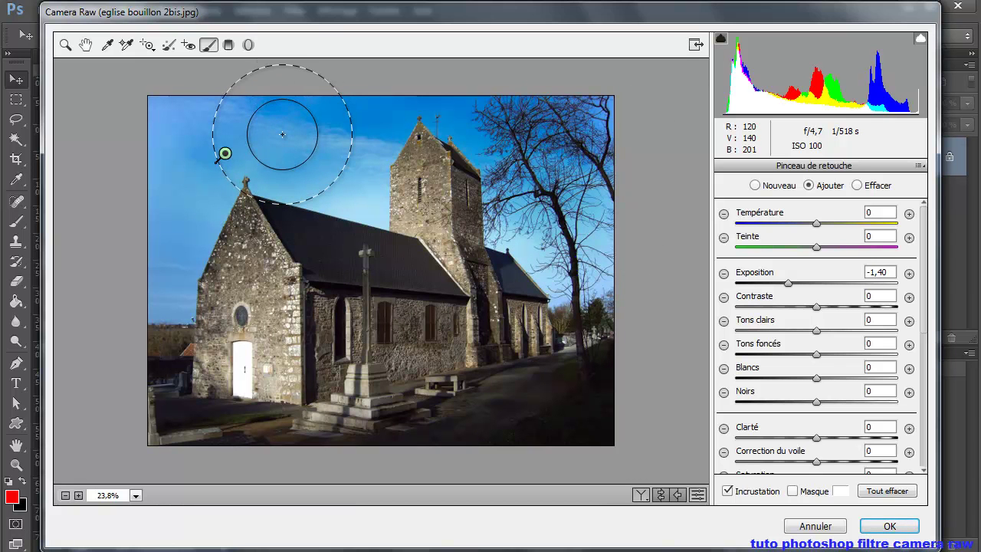
Undo the wide sky stroke and switch the brush to Effacer mode with a larger size.
{"action": "key", "text": "ctrl+z"}
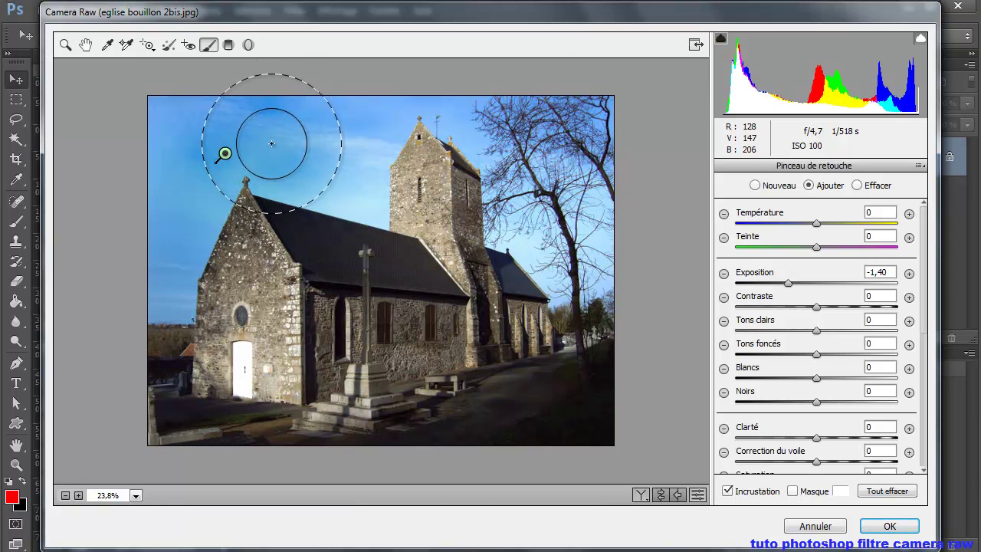
{"action": "key", "text": "alt"}
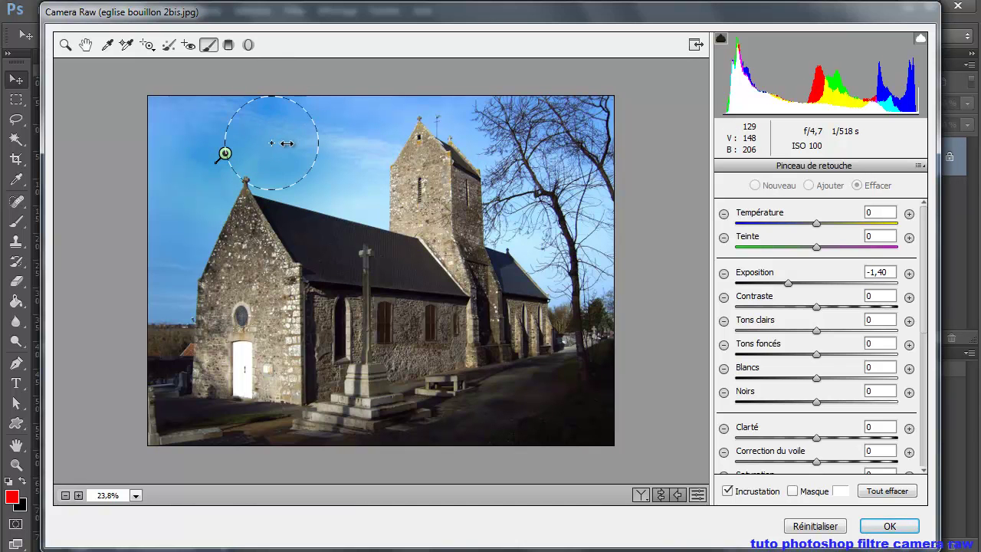
{"action": "left_click_drag", "start_coordinate": [270, 145], "coordinate": [272, 146]}
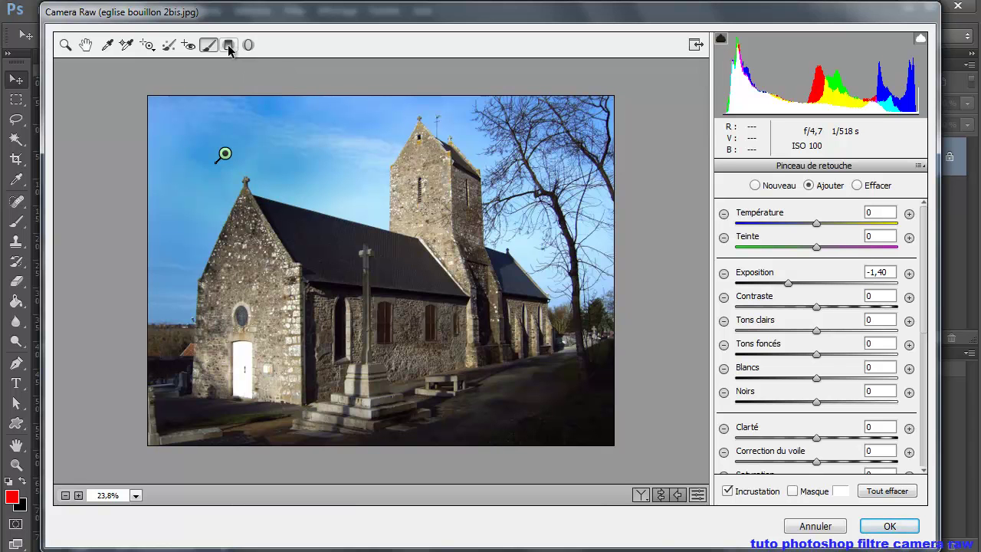
Add two -1,40 graduated filters over the sky, rotating the second shallower and shifting it up-right.
{"action": "left_click", "coordinate": [228, 44]}
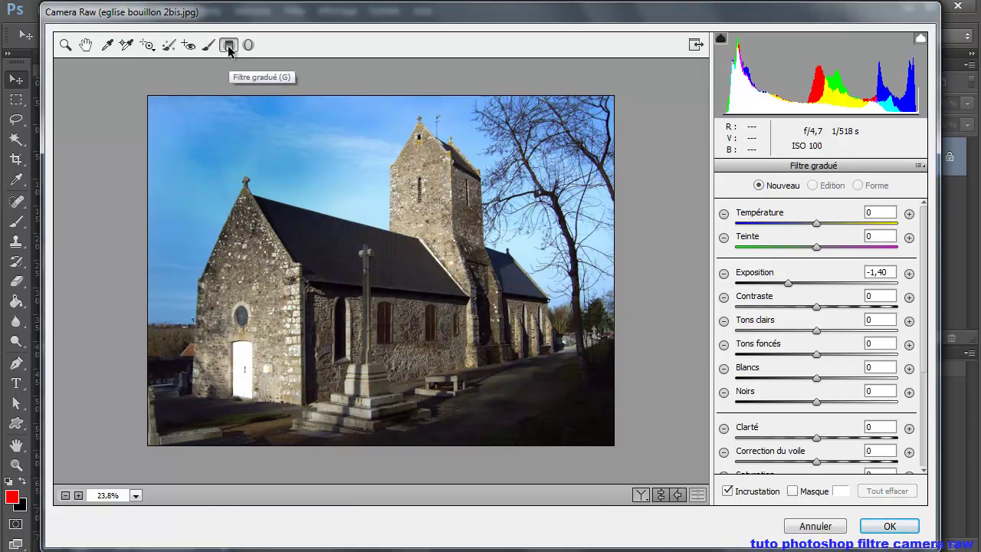
{"action": "mouse_move", "coordinate": [268, 227]}
{"action": "left_mouse_down"}
{"action": "mouse_move", "coordinate": [368, 199]}
{"action": "mouse_move", "coordinate": [339, 181]}
{"action": "mouse_move", "coordinate": [340, 166]}
{"action": "mouse_move", "coordinate": [228, 243]}
{"action": "mouse_move", "coordinate": [234, 236]}
{"action": "left_mouse_up"}
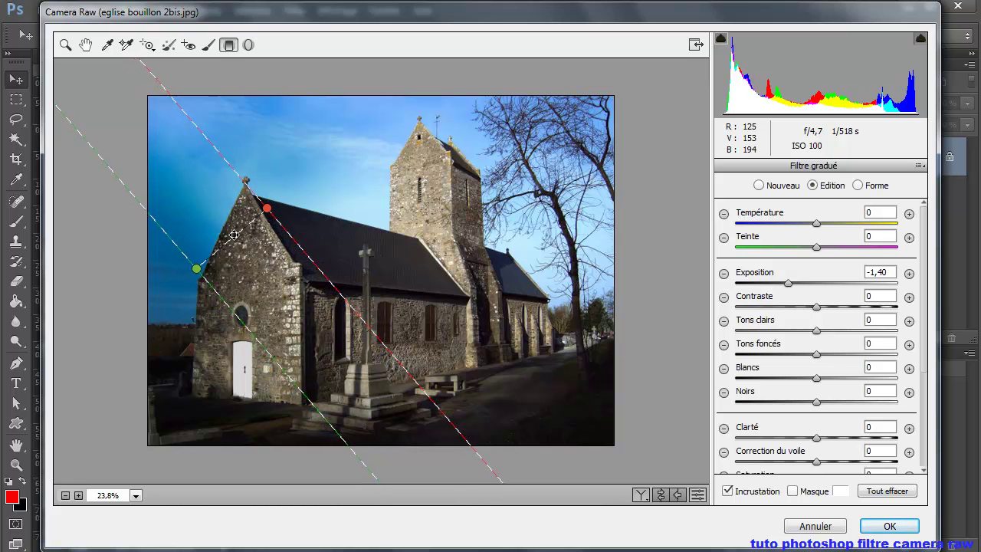
{"action": "left_click_drag", "start_coordinate": [289, 197], "coordinate": [364, 146]}
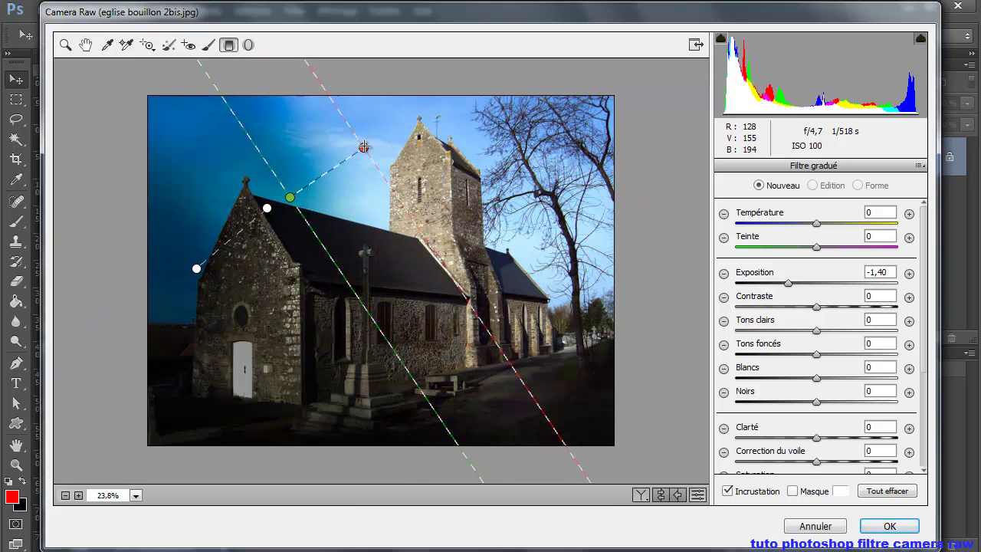
{"action": "mouse_move", "coordinate": [364, 146]}
{"action": "left_mouse_down"}
{"action": "mouse_move", "coordinate": [373, 258]}
{"action": "mouse_move", "coordinate": [316, 306]}
{"action": "mouse_move", "coordinate": [240, 313]}
{"action": "mouse_move", "coordinate": [199, 288]}
{"action": "mouse_move", "coordinate": [218, 253]}
{"action": "left_mouse_up"}
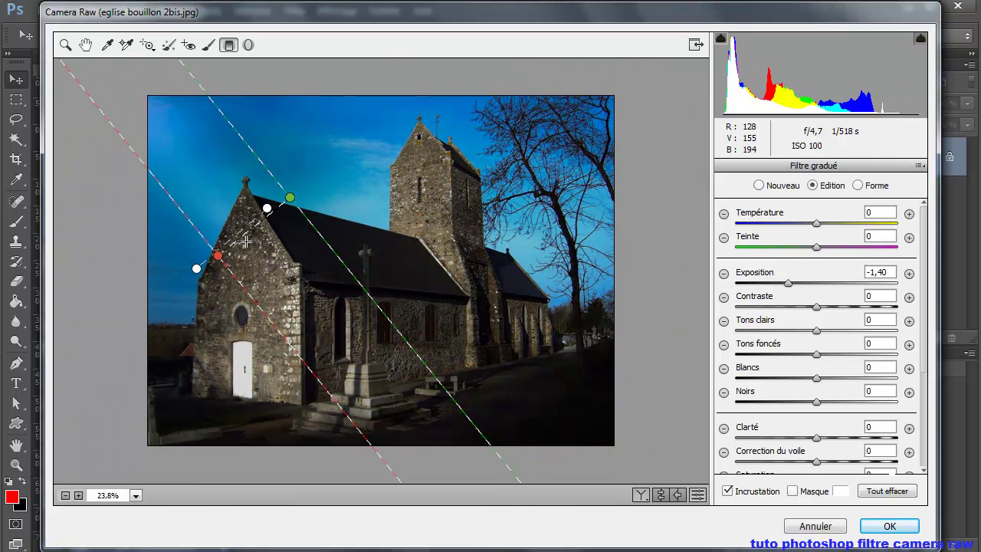
{"action": "left_click_drag", "start_coordinate": [259, 224], "coordinate": [296, 198]}
Add a third gradient stretched toward the upper right and apply the Camera Raw edits.
{"action": "left_click_drag", "start_coordinate": [329, 167], "coordinate": [340, 161]}
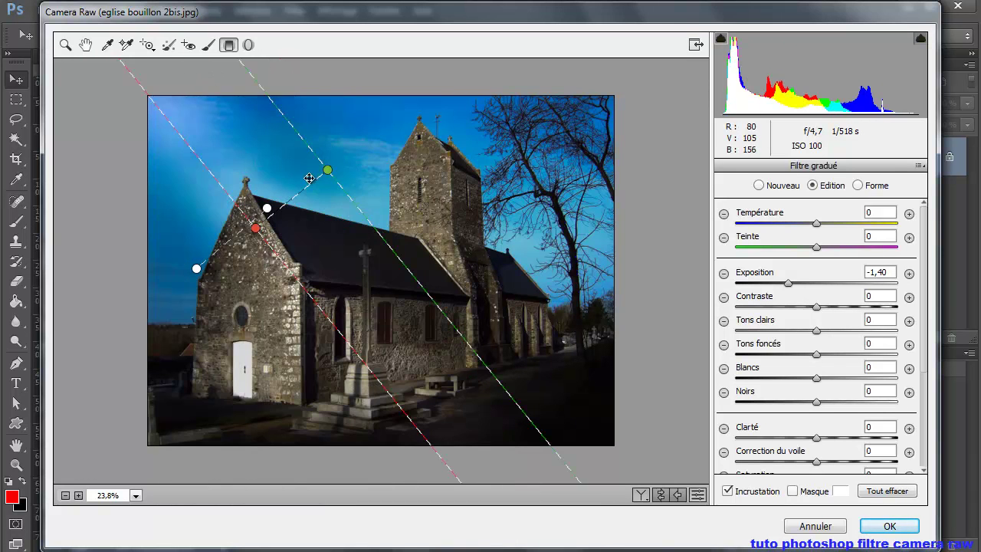
{"action": "mouse_move", "coordinate": [328, 171]}
{"action": "left_mouse_down"}
{"action": "mouse_move", "coordinate": [355, 158]}
{"action": "mouse_move", "coordinate": [362, 131]}
{"action": "mouse_move", "coordinate": [344, 120]}
{"action": "mouse_move", "coordinate": [363, 109]}
{"action": "left_mouse_up"}
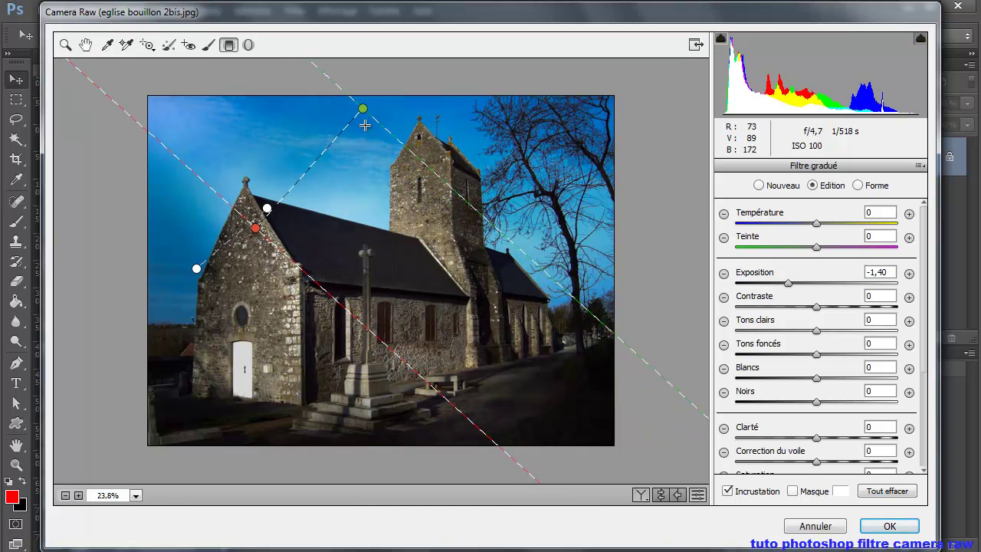
{"action": "left_click", "coordinate": [596, 391]}
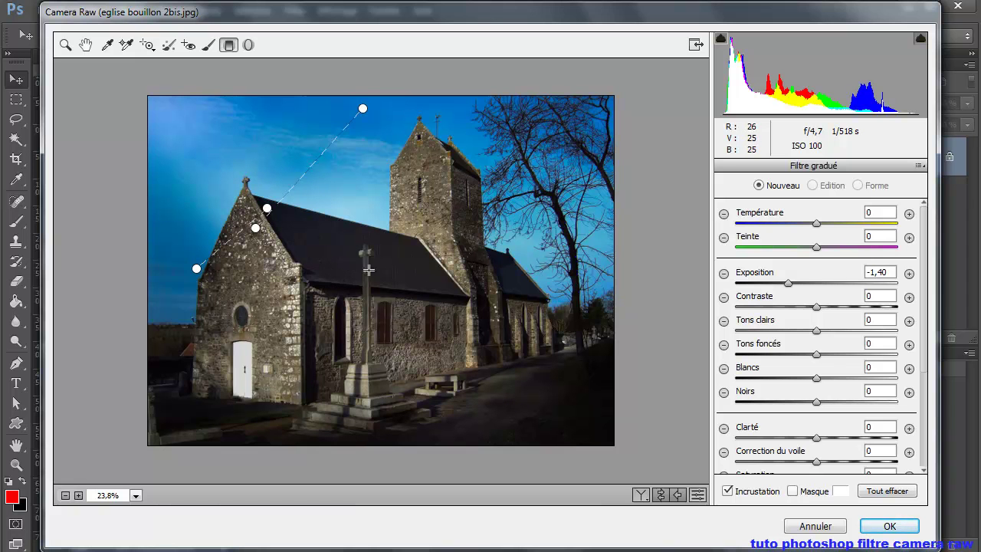
{"action": "left_click", "coordinate": [887, 527]}
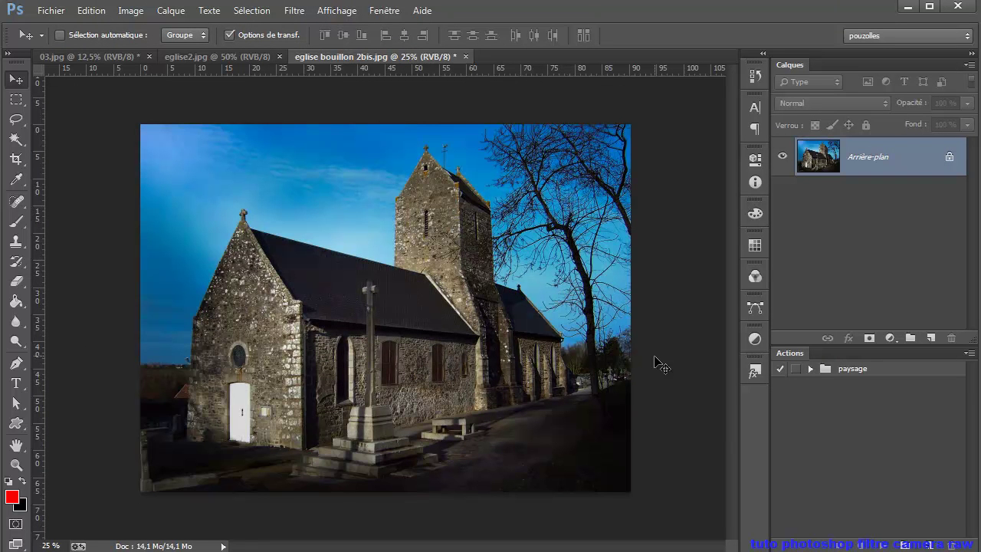
Compare the photo with and without the filter, undo it, and reopen Filtre Camera Raw.
{"action": "key", "text": "ctrl+z"}
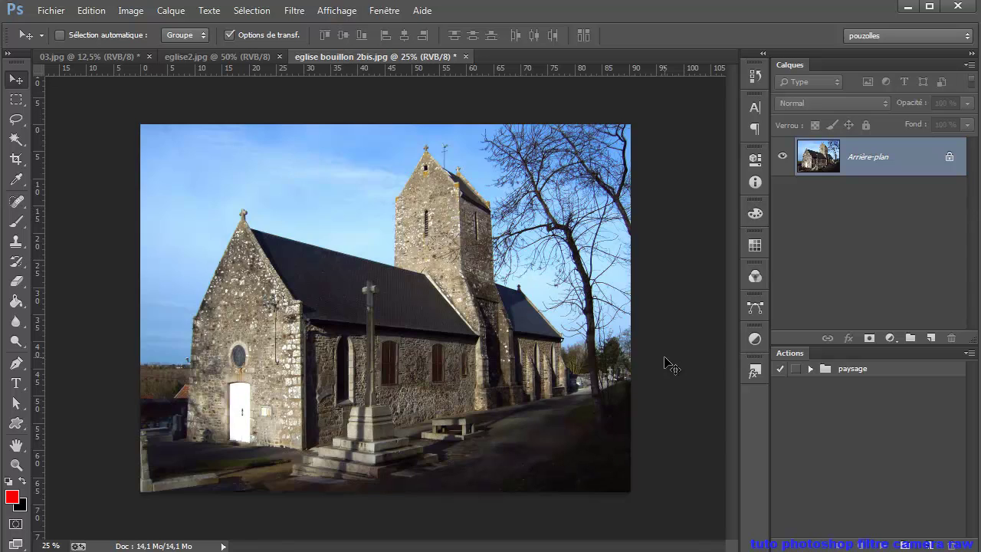
{"action": "key", "text": "ctrl+z"}
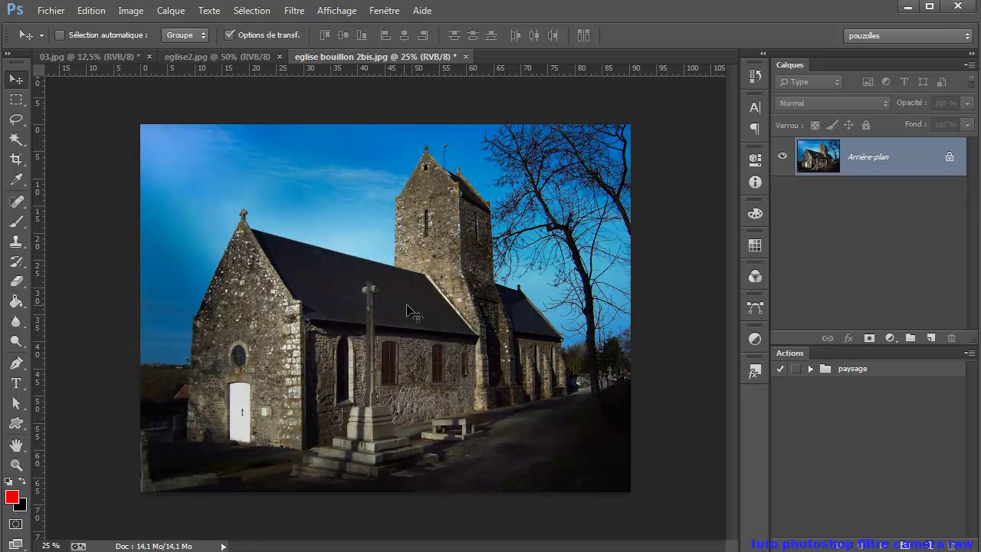
{"action": "key", "text": "ctrl+z"}
{"action": "left_click", "coordinate": [294, 10]}
{"action": "left_click", "coordinate": [318, 98]}
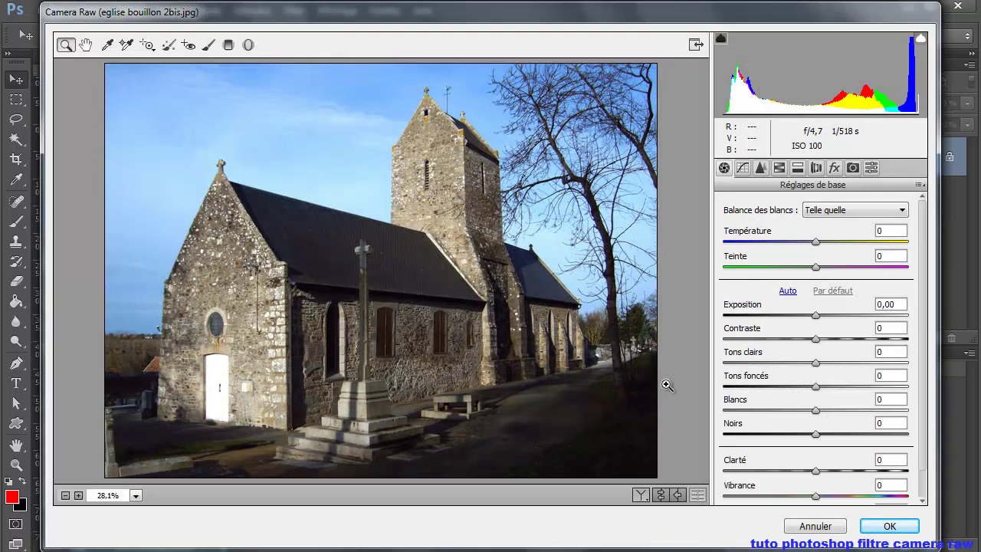
Draw a -1,40 radial filter over the sky, then move it to the gable, widen and rotate it.
{"action": "left_click", "coordinate": [248, 46]}
{"action": "mouse_move", "coordinate": [211, 123]}
{"action": "left_mouse_down"}
{"action": "mouse_move", "coordinate": [291, 167]}
{"action": "mouse_move", "coordinate": [331, 223]}
{"action": "mouse_move", "coordinate": [317, 227]}
{"action": "left_mouse_up"}
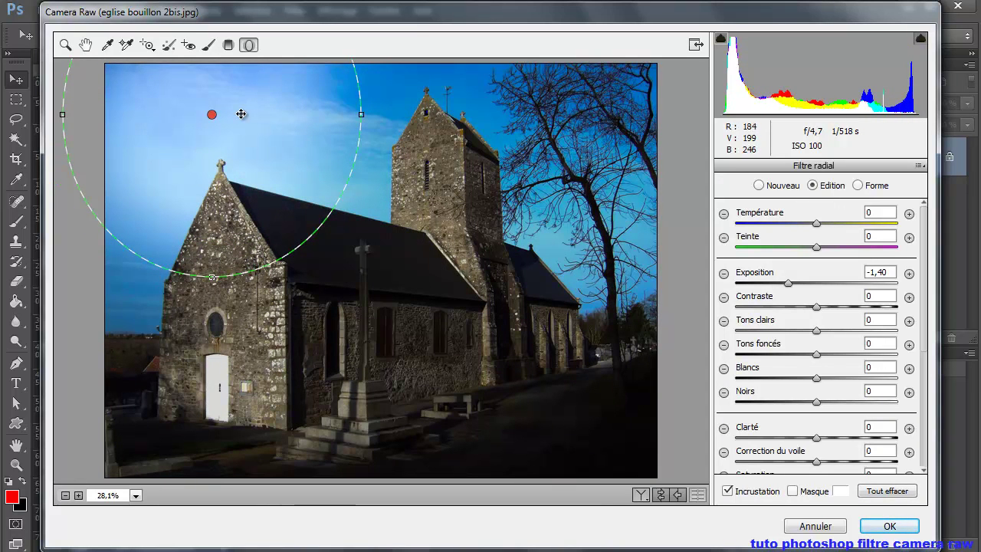
{"action": "mouse_move", "coordinate": [211, 115]}
{"action": "left_mouse_down"}
{"action": "mouse_move", "coordinate": [274, 239]}
{"action": "mouse_move", "coordinate": [221, 283]}
{"action": "left_mouse_up"}
{"action": "mouse_move", "coordinate": [371, 286]}
{"action": "left_mouse_down"}
{"action": "mouse_move", "coordinate": [449, 172]}
{"action": "mouse_move", "coordinate": [493, 173]}
{"action": "left_mouse_up"}
{"action": "left_click_drag", "start_coordinate": [512, 285], "coordinate": [463, 211]}
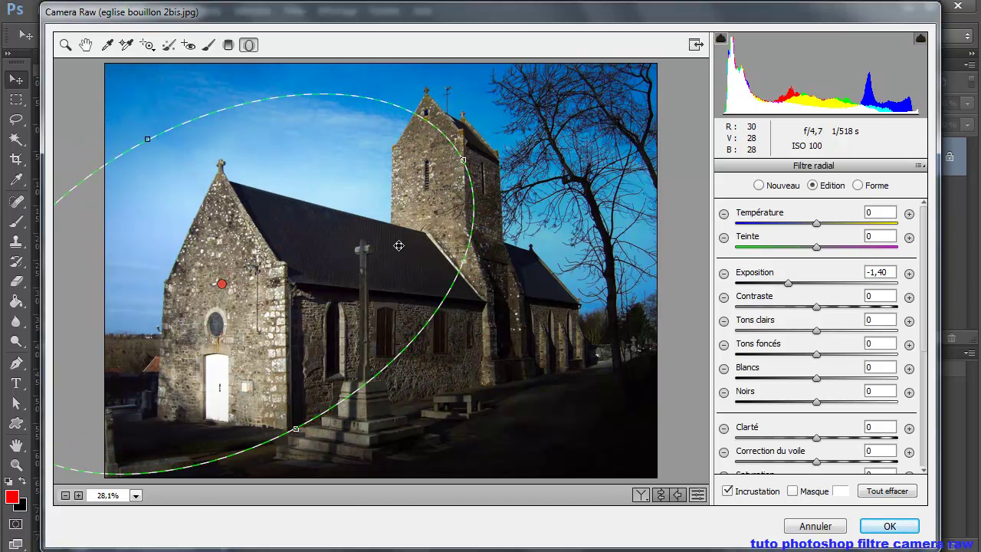
Clear the radial filter with Tout effacer and close the panel options unchanged.
{"action": "left_click", "coordinate": [887, 491]}
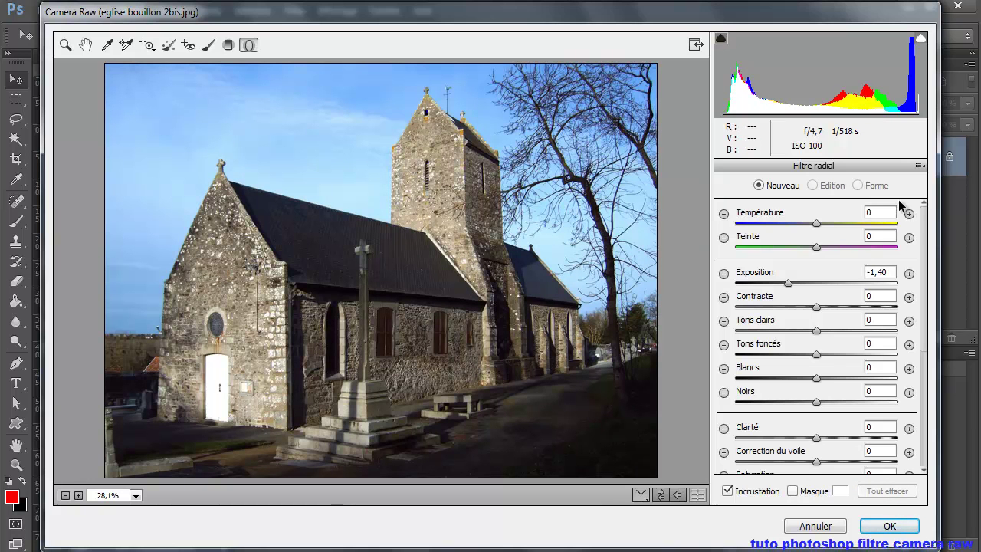
{"action": "left_click", "coordinate": [920, 167]}
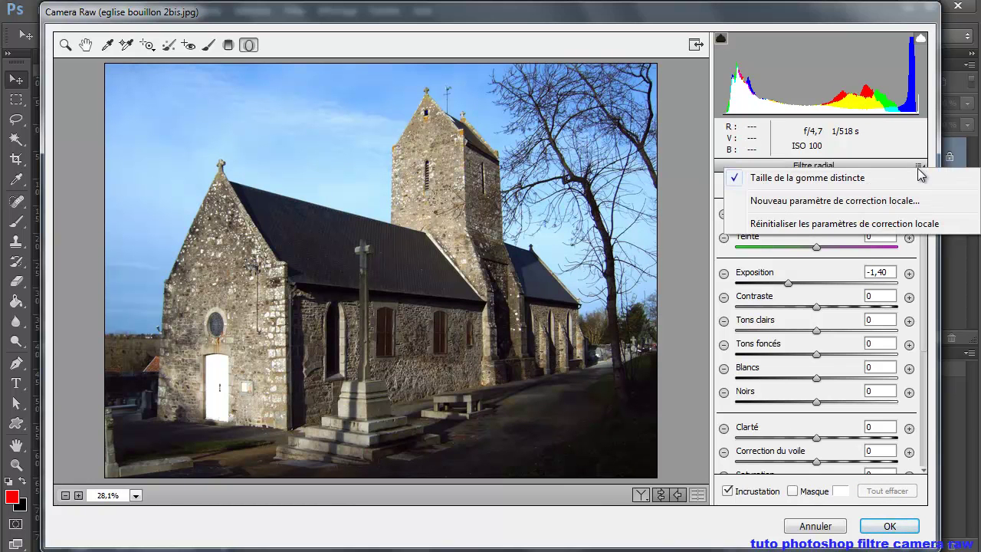
{"action": "left_click", "coordinate": [922, 166]}
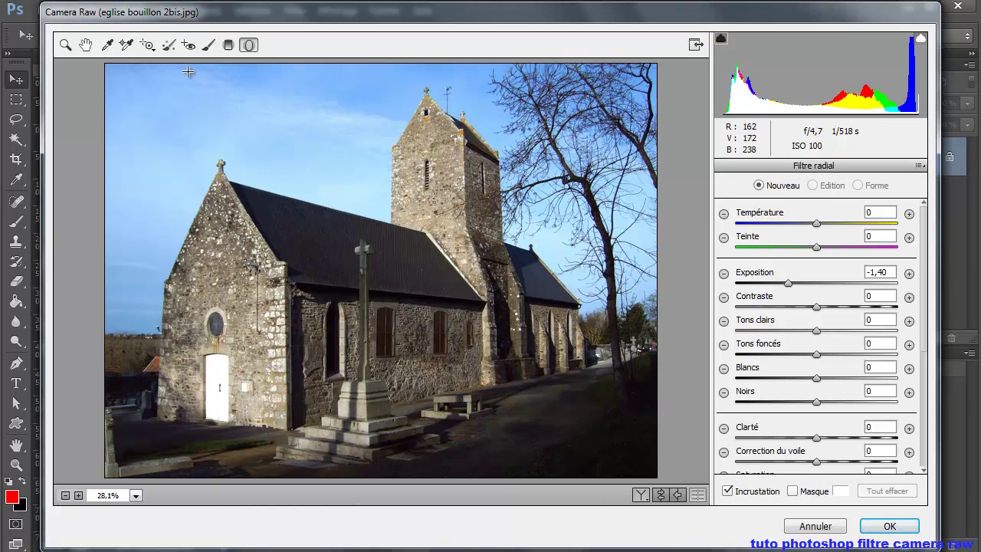
Return to Réglages de base and dismiss the settings flyout, keeping every slider at 0.
{"action": "left_click", "coordinate": [65, 44]}
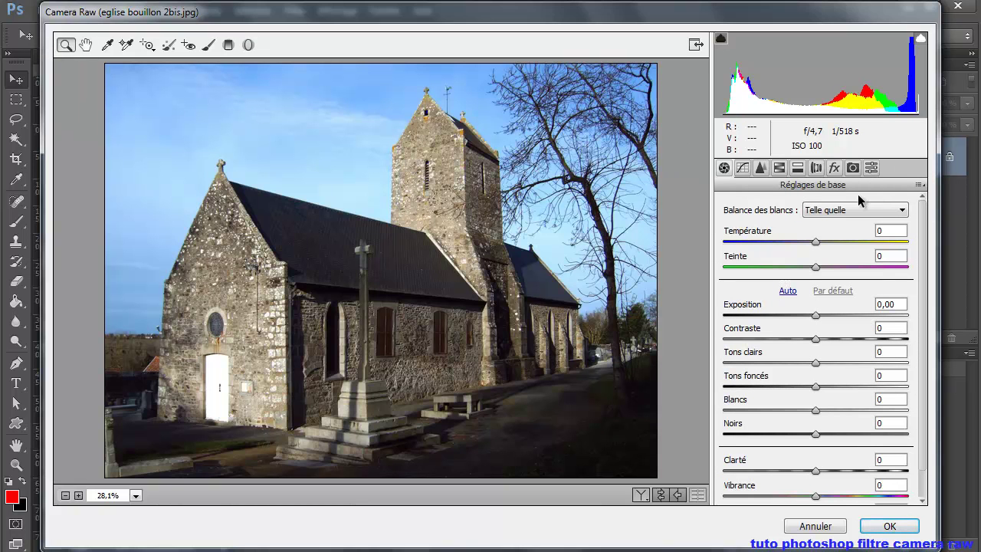
{"action": "left_click", "coordinate": [919, 185]}
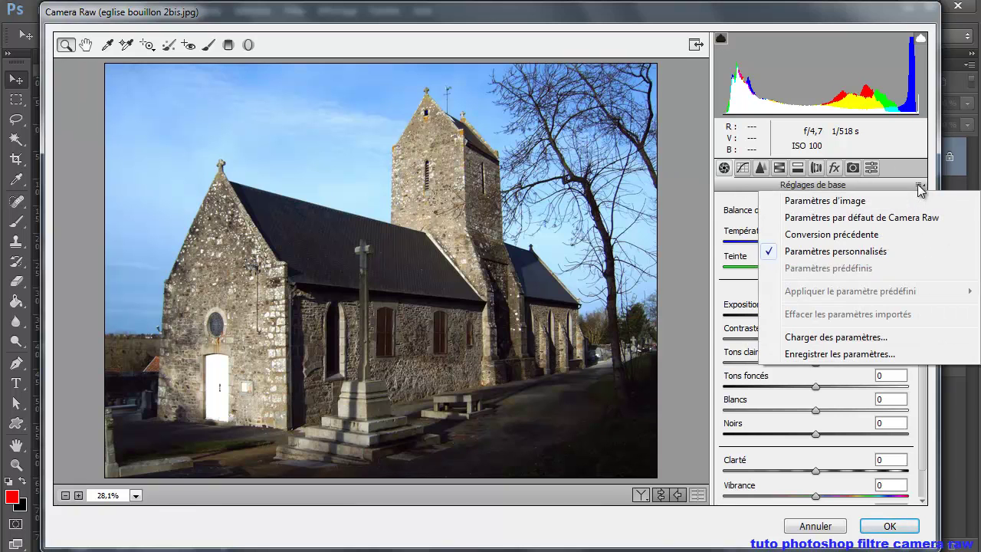
{"action": "left_click", "coordinate": [894, 217]}
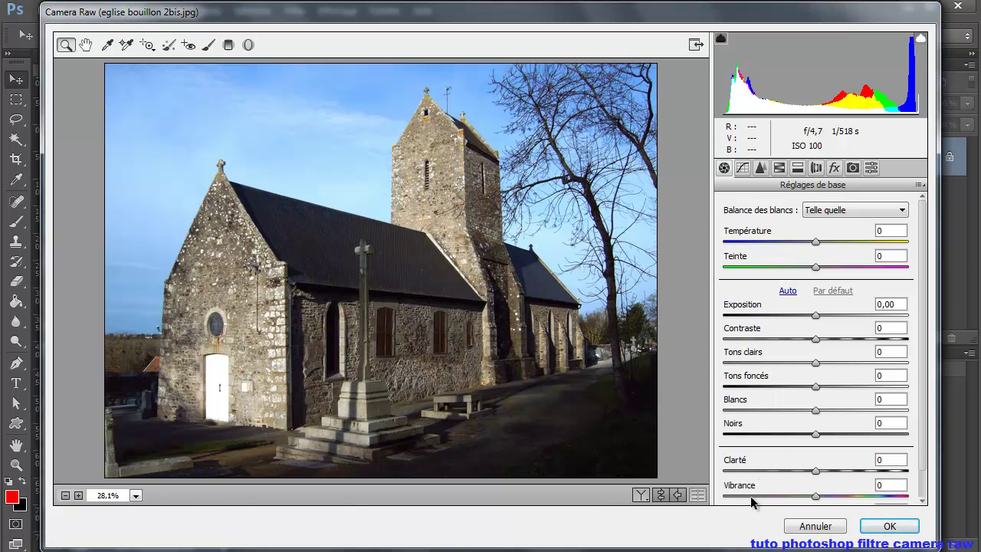
Raise Vibrance to +3 and Saturation to +5.
{"action": "left_click_drag", "start_coordinate": [922, 447], "coordinate": [926, 485]}
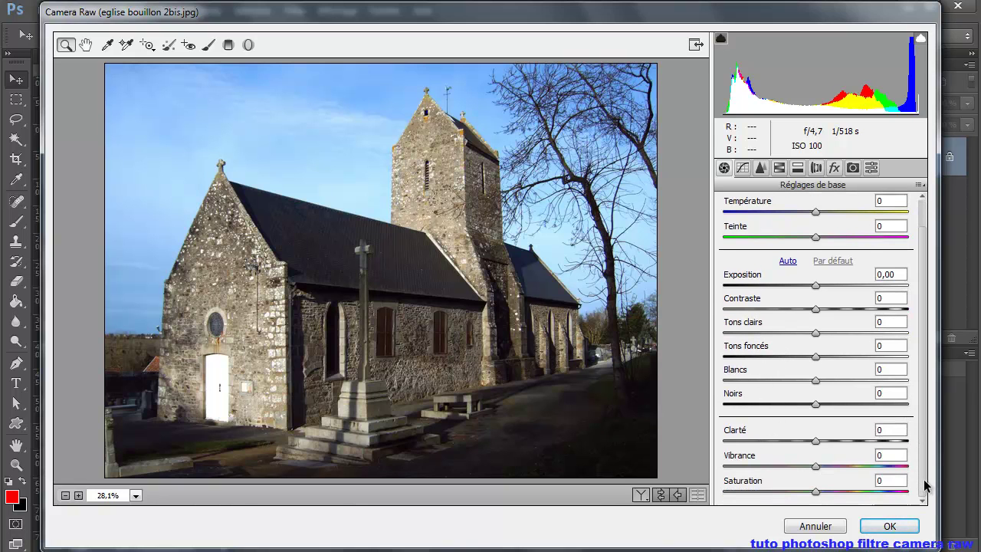
{"action": "left_click_drag", "start_coordinate": [925, 480], "coordinate": [926, 487]}
{"action": "mouse_move", "coordinate": [815, 466]}
{"action": "left_mouse_down"}
{"action": "mouse_move", "coordinate": [894, 470]}
{"action": "mouse_move", "coordinate": [820, 477]}
{"action": "left_mouse_up"}
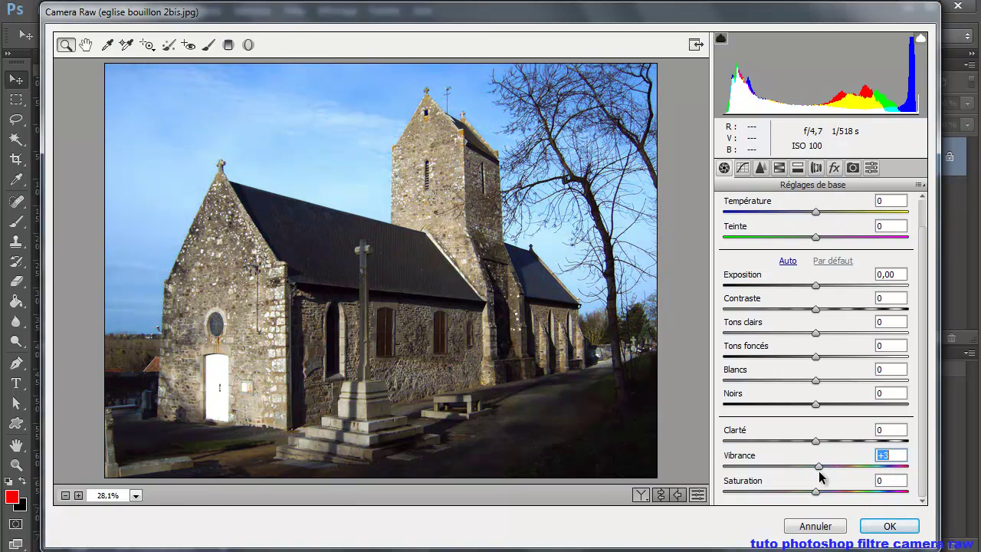
{"action": "mouse_move", "coordinate": [816, 493]}
{"action": "left_mouse_down"}
{"action": "mouse_move", "coordinate": [900, 492]}
{"action": "mouse_move", "coordinate": [823, 496]}
{"action": "left_mouse_up"}
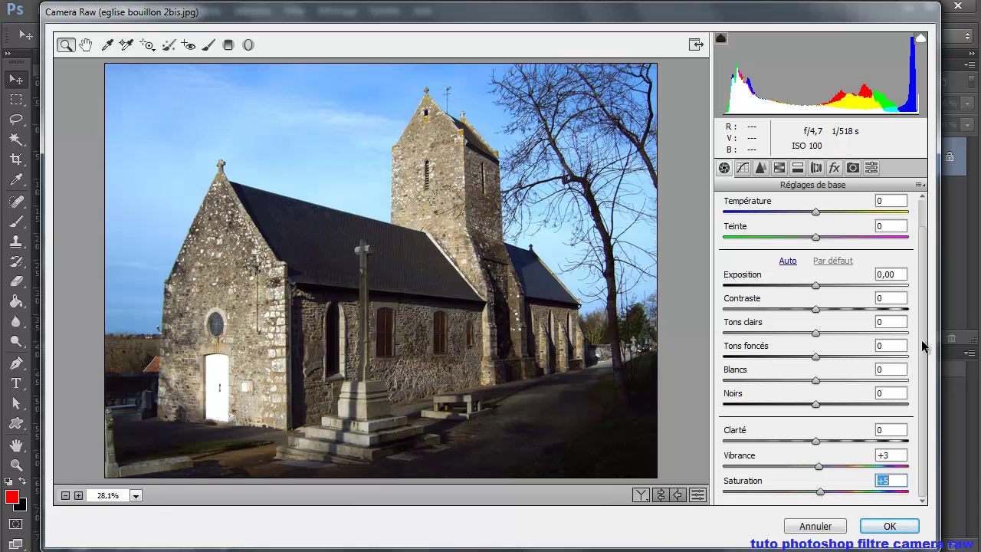
Test a shifted Température, then return it to near neutral.
{"action": "scroll", "coordinate": [922, 346], "scroll_direction": "up", "scroll_amount": 1}
{"action": "scroll", "coordinate": [920, 329], "scroll_direction": "up", "scroll_amount": 1}
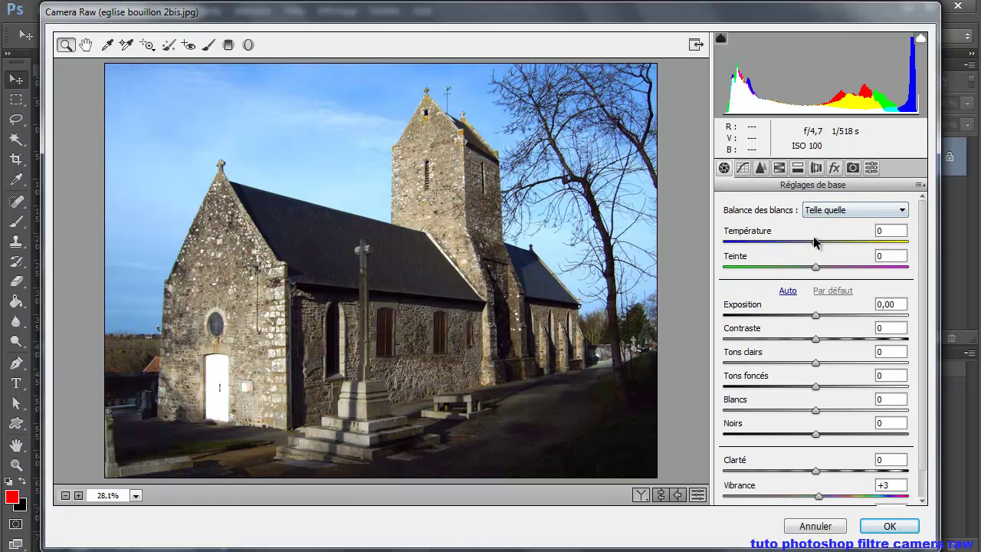
{"action": "mouse_move", "coordinate": [816, 243]}
{"action": "left_mouse_down"}
{"action": "mouse_move", "coordinate": [768, 244]}
{"action": "mouse_move", "coordinate": [889, 243]}
{"action": "left_mouse_up"}
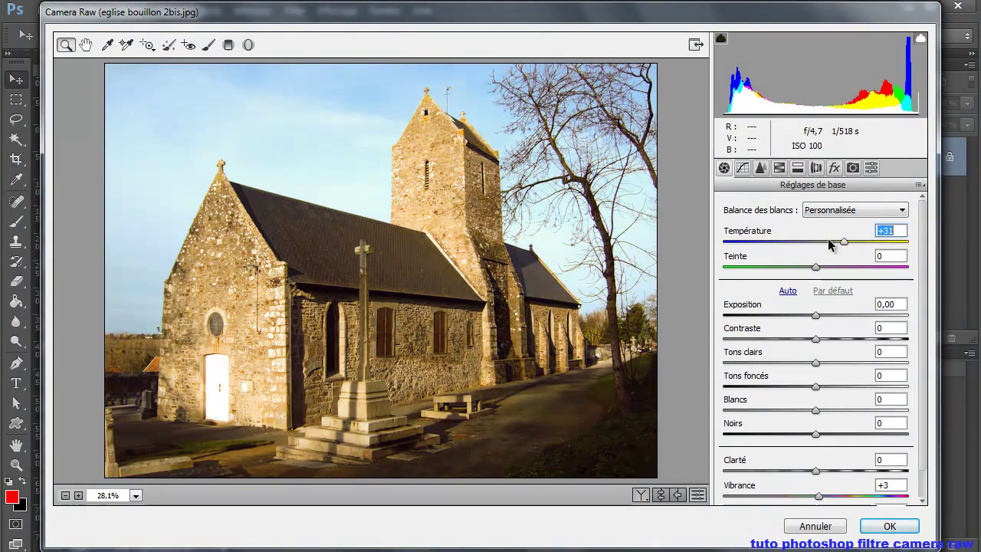
{"action": "mouse_move", "coordinate": [889, 243]}
{"action": "left_mouse_down"}
{"action": "mouse_move", "coordinate": [814, 243]}
{"action": "mouse_move", "coordinate": [768, 268]}
{"action": "mouse_move", "coordinate": [889, 274]}
{"action": "mouse_move", "coordinate": [815, 274]}
{"action": "left_mouse_up"}
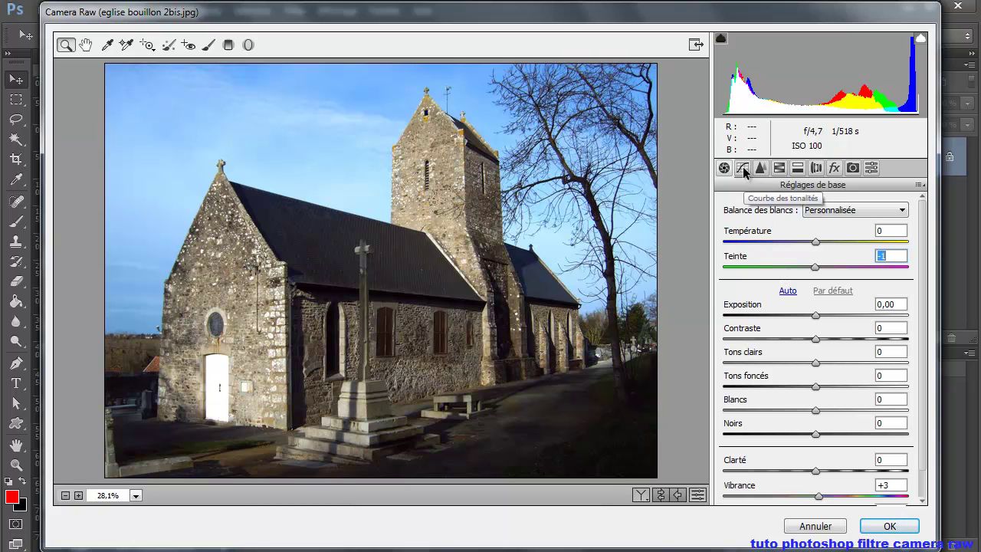
Add two points on the Tone Curve's Point tab, lifting input 66 to output 84.
{"action": "left_click", "coordinate": [743, 167]}
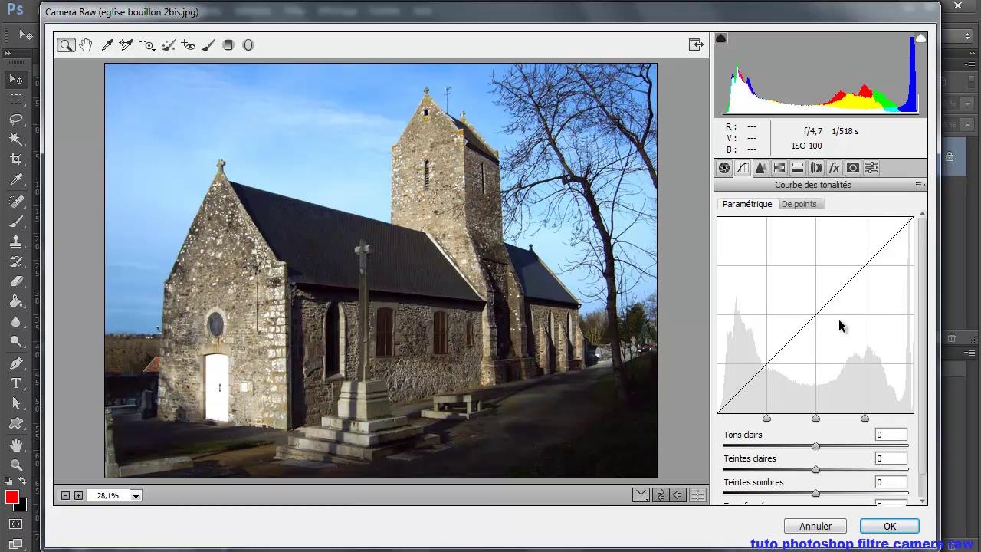
{"action": "scroll", "coordinate": [925, 302], "scroll_direction": "down", "scroll_amount": 1}
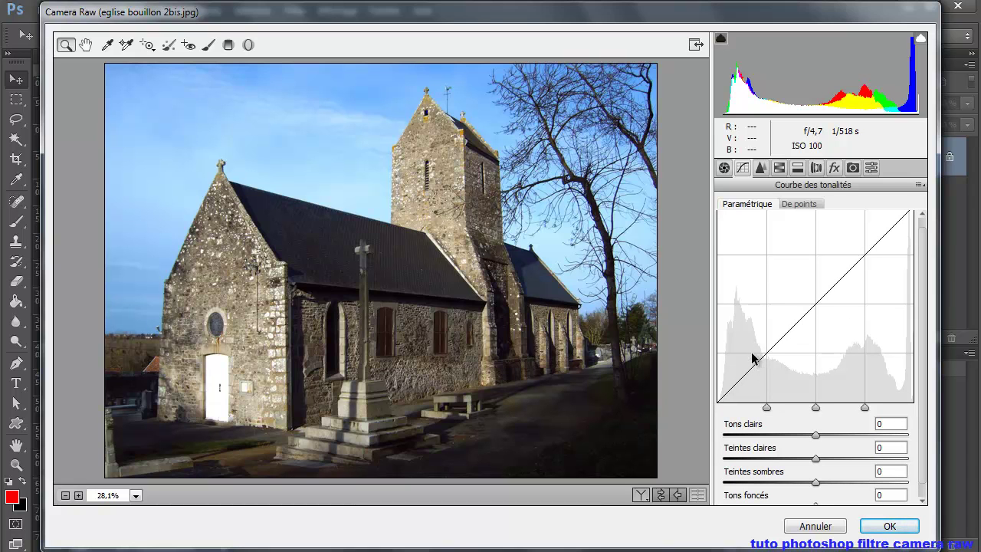
{"action": "left_click", "coordinate": [794, 205]}
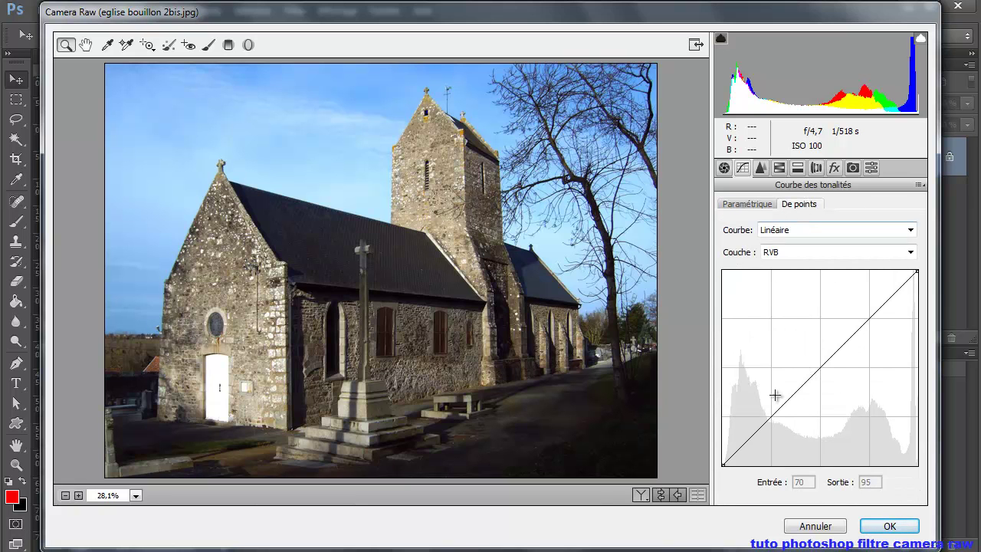
{"action": "mouse_move", "coordinate": [772, 417]}
{"action": "left_mouse_down"}
{"action": "mouse_move", "coordinate": [760, 389]}
{"action": "mouse_move", "coordinate": [787, 418]}
{"action": "left_mouse_up"}
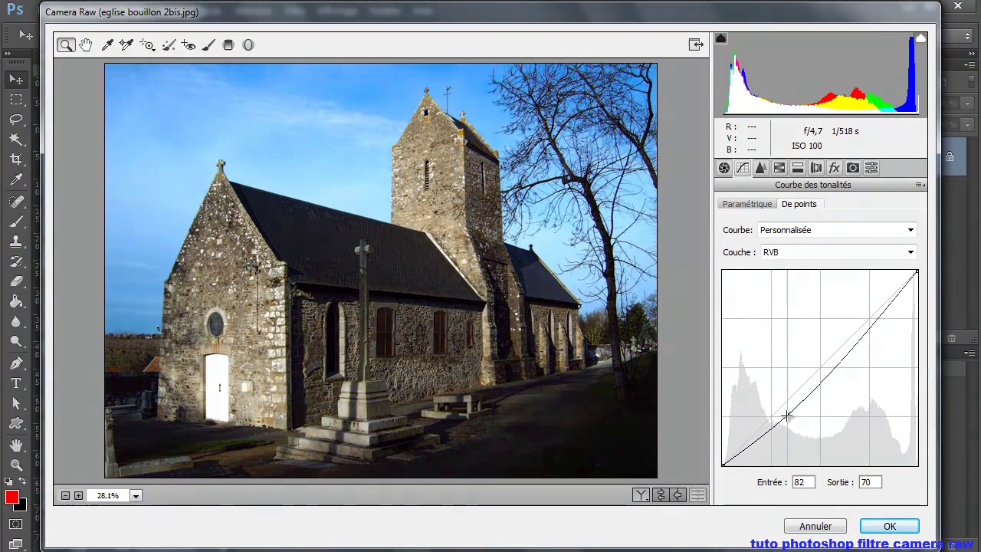
{"action": "mouse_move", "coordinate": [894, 304]}
{"action": "left_mouse_down"}
{"action": "mouse_move", "coordinate": [856, 292]}
{"action": "mouse_move", "coordinate": [872, 304]}
{"action": "left_mouse_up"}
{"action": "left_click_drag", "start_coordinate": [788, 419], "coordinate": [773, 401]}
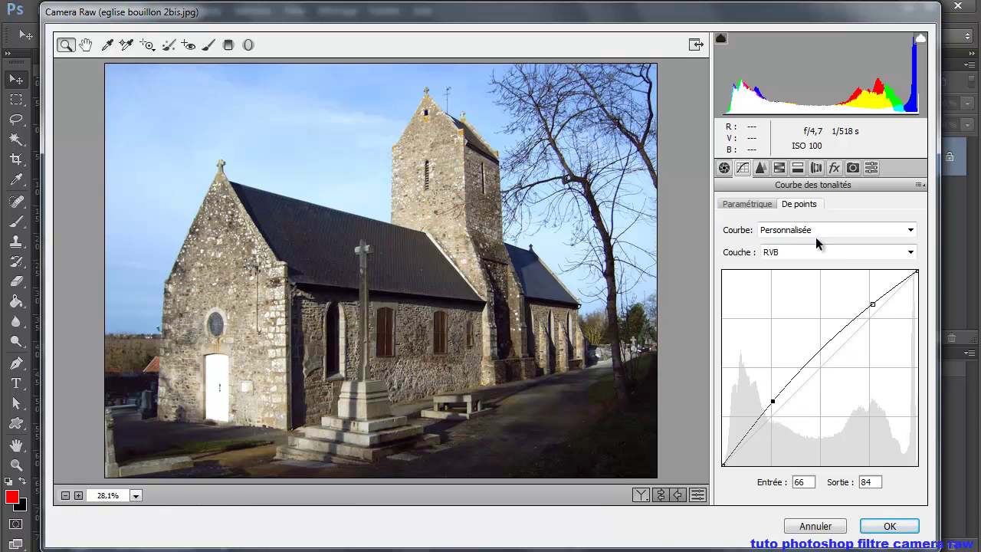
{"action": "left_click", "coordinate": [753, 208]}
Drag the parametric sliders to highlights +14, lights -18 and darks +10.
{"action": "scroll", "coordinate": [817, 410], "scroll_direction": "down", "scroll_amount": 1}
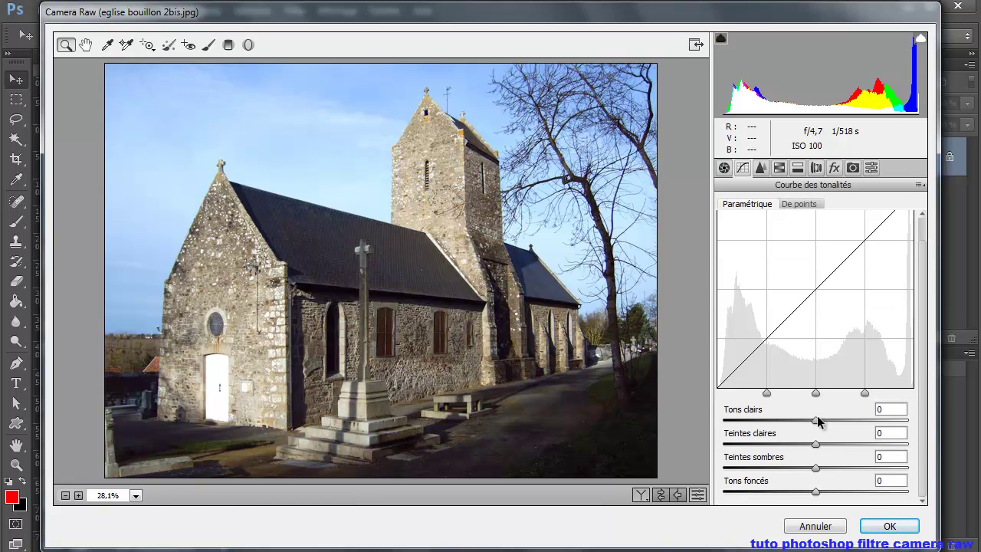
{"action": "mouse_move", "coordinate": [817, 420]}
{"action": "left_mouse_down"}
{"action": "mouse_move", "coordinate": [725, 421]}
{"action": "mouse_move", "coordinate": [917, 423]}
{"action": "mouse_move", "coordinate": [829, 420]}
{"action": "left_mouse_up"}
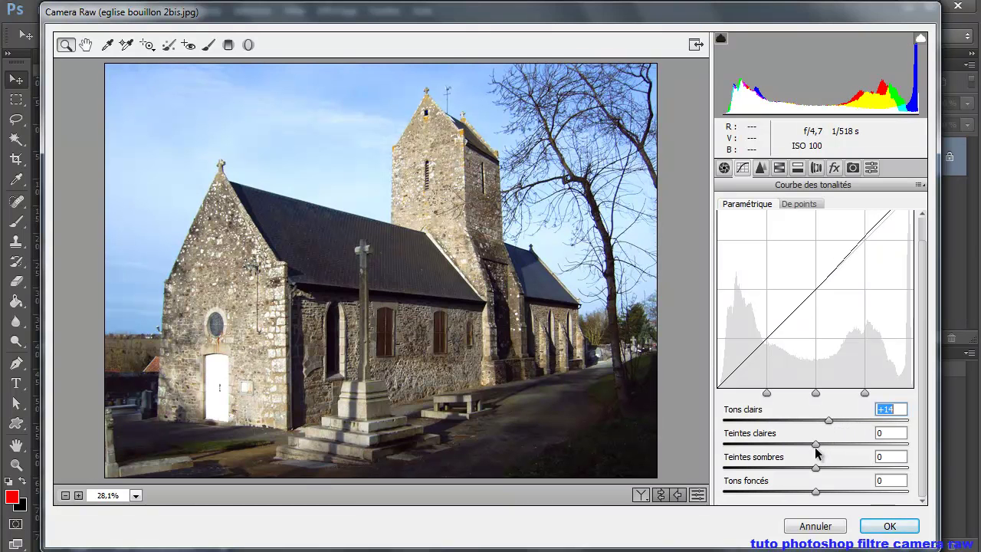
{"action": "mouse_move", "coordinate": [817, 444]}
{"action": "left_mouse_down"}
{"action": "mouse_move", "coordinate": [908, 443]}
{"action": "mouse_move", "coordinate": [800, 451]}
{"action": "left_mouse_up"}
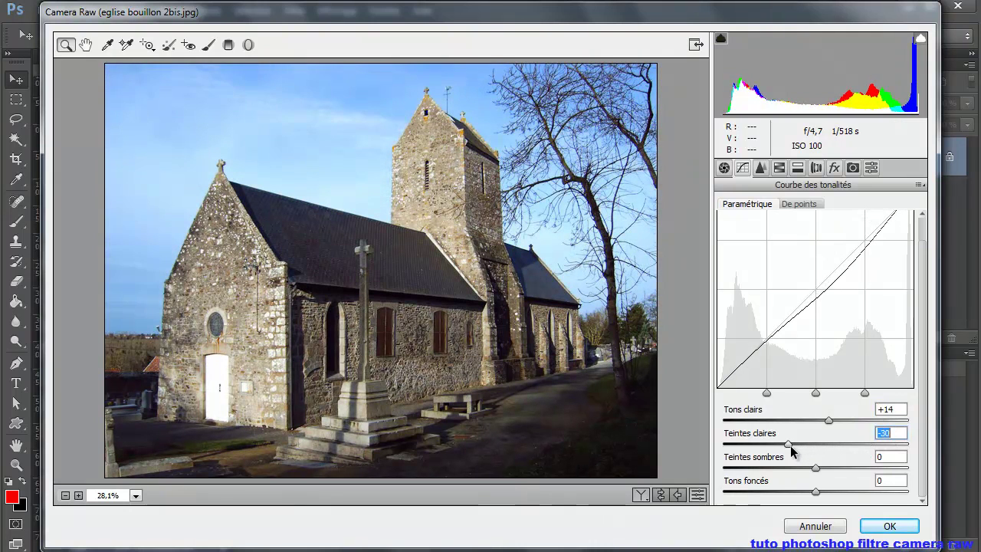
{"action": "mouse_move", "coordinate": [819, 472]}
{"action": "left_mouse_down"}
{"action": "mouse_move", "coordinate": [835, 471]}
{"action": "mouse_move", "coordinate": [826, 470]}
{"action": "left_mouse_up"}
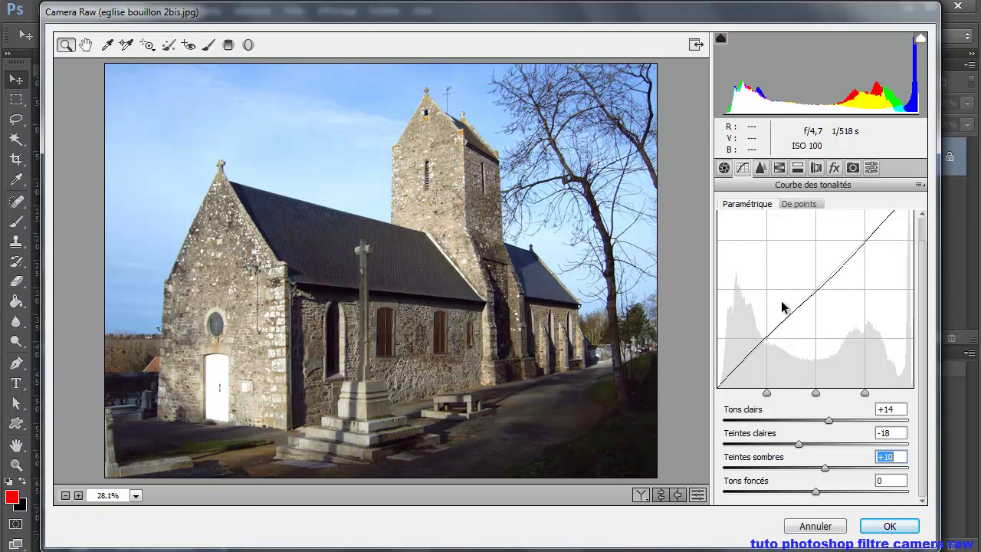
In the Detail panel, set sharpening Amount to 23 and Masking to about 3.
{"action": "left_click", "coordinate": [761, 166]}
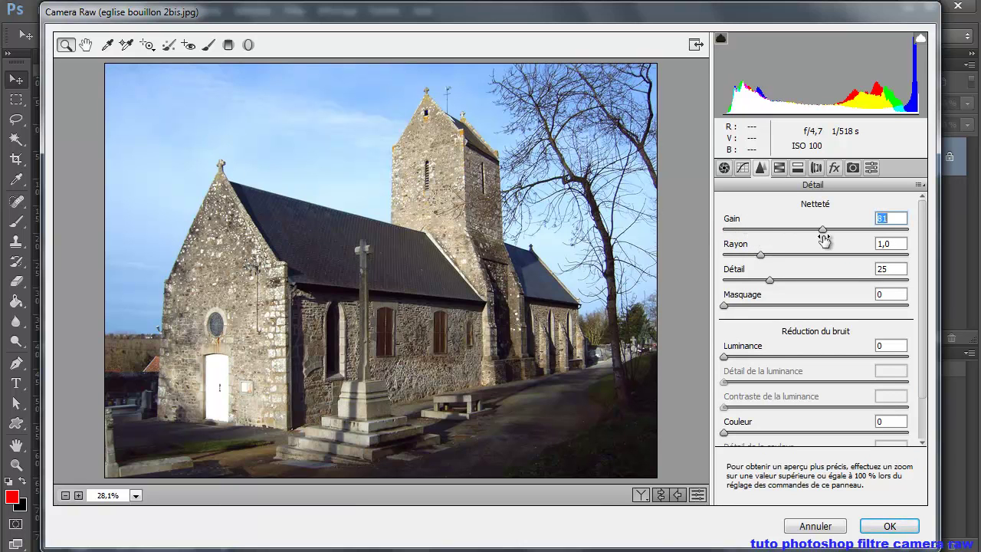
{"action": "left_click_drag", "start_coordinate": [823, 231], "coordinate": [752, 231]}
{"action": "left_click_drag", "start_coordinate": [729, 309], "coordinate": [776, 314]}
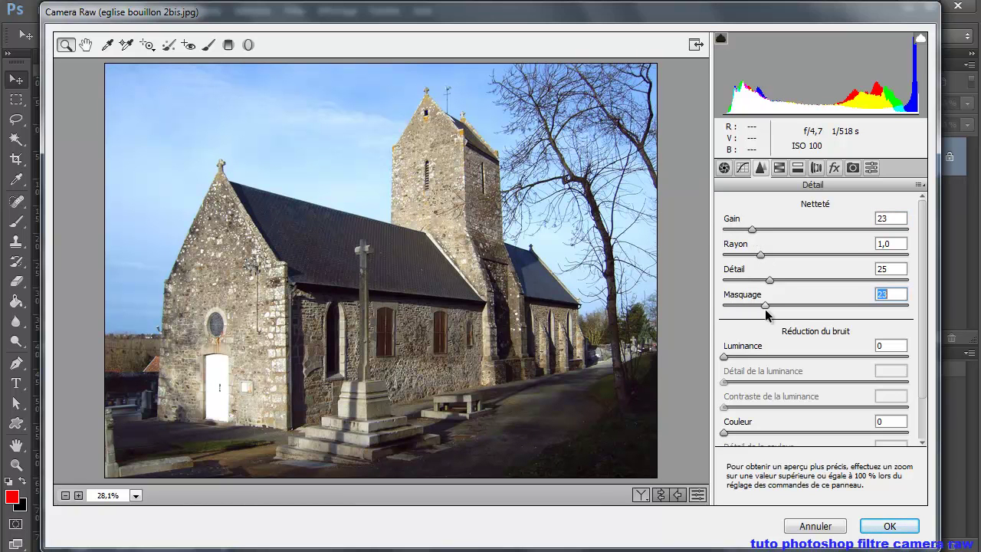
{"action": "left_click_drag", "start_coordinate": [777, 308], "coordinate": [740, 309]}
Convert the photo to grayscale in HSL/Grayscale and adjust the Reds mix slider.
{"action": "left_click", "coordinate": [779, 168]}
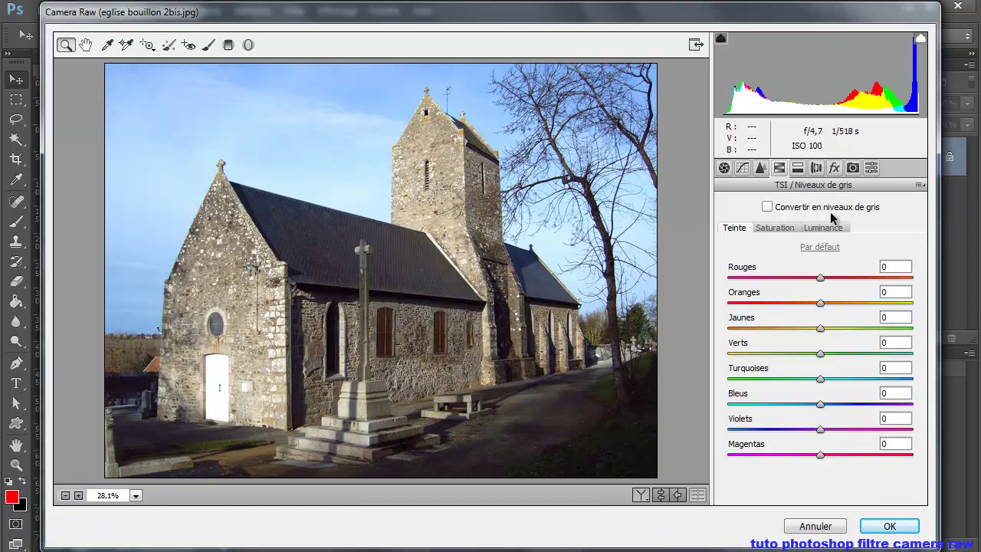
{"action": "left_click", "coordinate": [767, 207]}
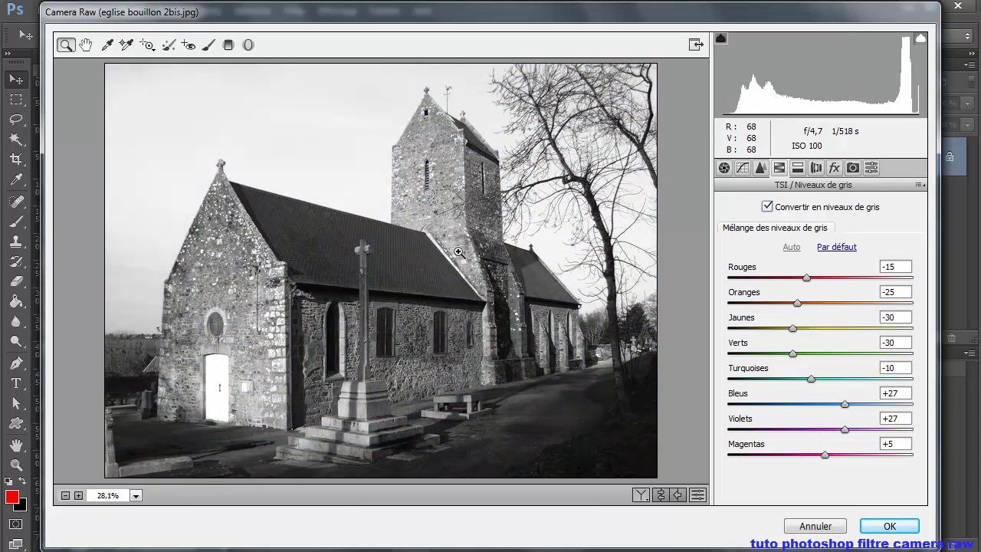
{"action": "left_click", "coordinate": [808, 279]}
{"action": "left_click_drag", "start_coordinate": [809, 281], "coordinate": [838, 283]}
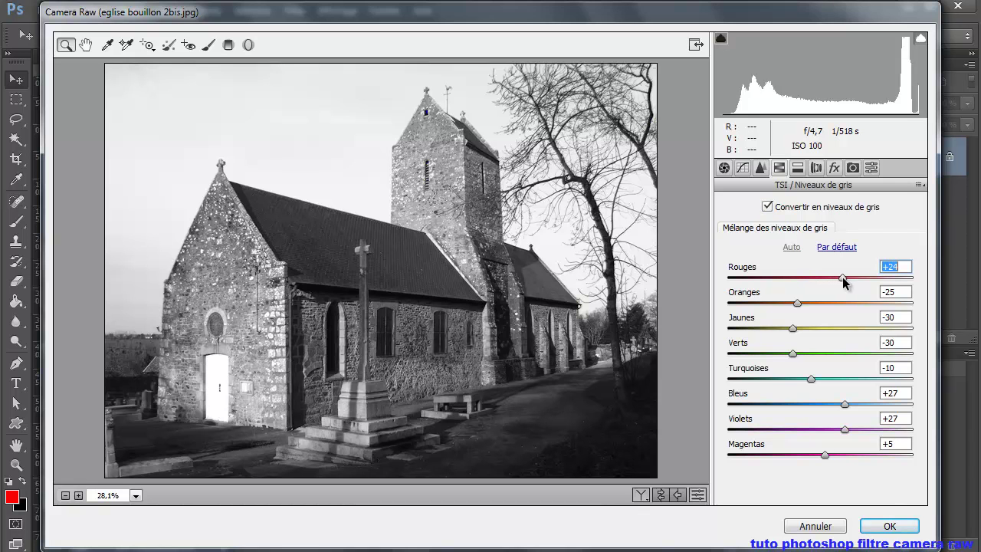
{"action": "mouse_move", "coordinate": [842, 280]}
{"action": "left_mouse_down"}
{"action": "mouse_move", "coordinate": [852, 282]}
{"action": "mouse_move", "coordinate": [765, 287]}
{"action": "left_mouse_up"}
{"action": "mouse_move", "coordinate": [769, 284]}
{"action": "left_mouse_down"}
{"action": "mouse_move", "coordinate": [803, 284]}
{"action": "mouse_move", "coordinate": [803, 307]}
{"action": "left_mouse_up"}
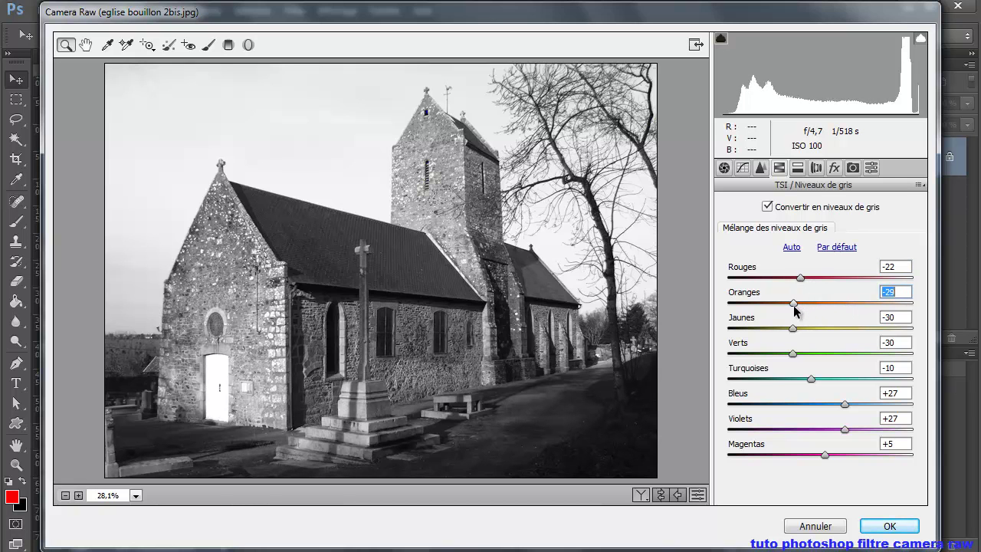
Apply the Auto grayscale mix, darken the Reds, then turn grayscale off to restore colour.
{"action": "left_click", "coordinate": [792, 248]}
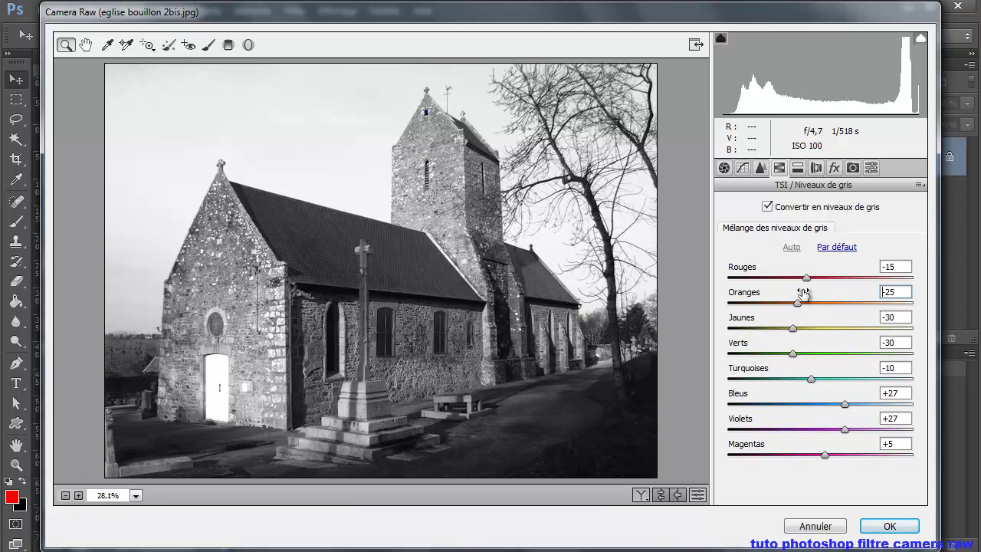
{"action": "mouse_move", "coordinate": [802, 276]}
{"action": "left_mouse_down"}
{"action": "mouse_move", "coordinate": [731, 285]}
{"action": "mouse_move", "coordinate": [853, 279]}
{"action": "mouse_move", "coordinate": [802, 281]}
{"action": "left_mouse_up"}
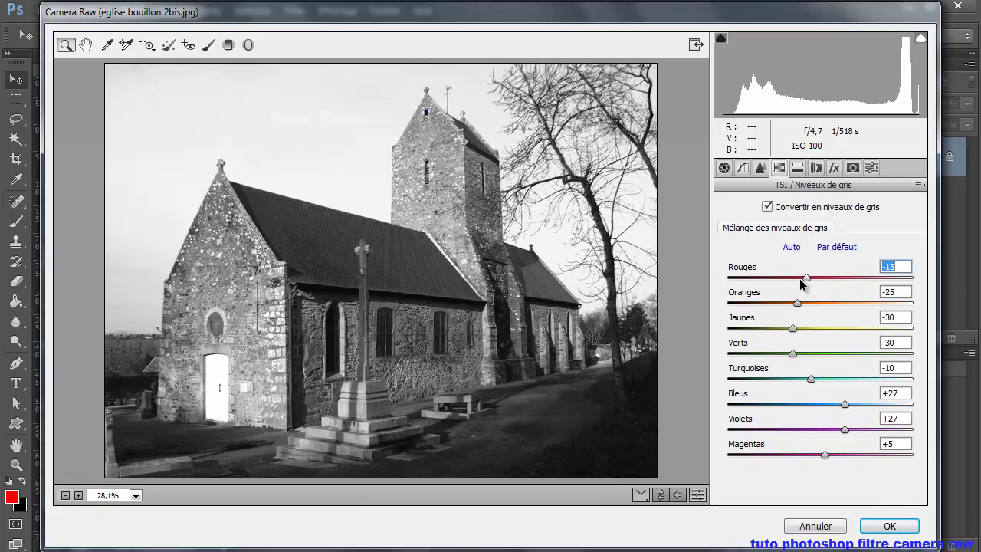
{"action": "left_click", "coordinate": [768, 207]}
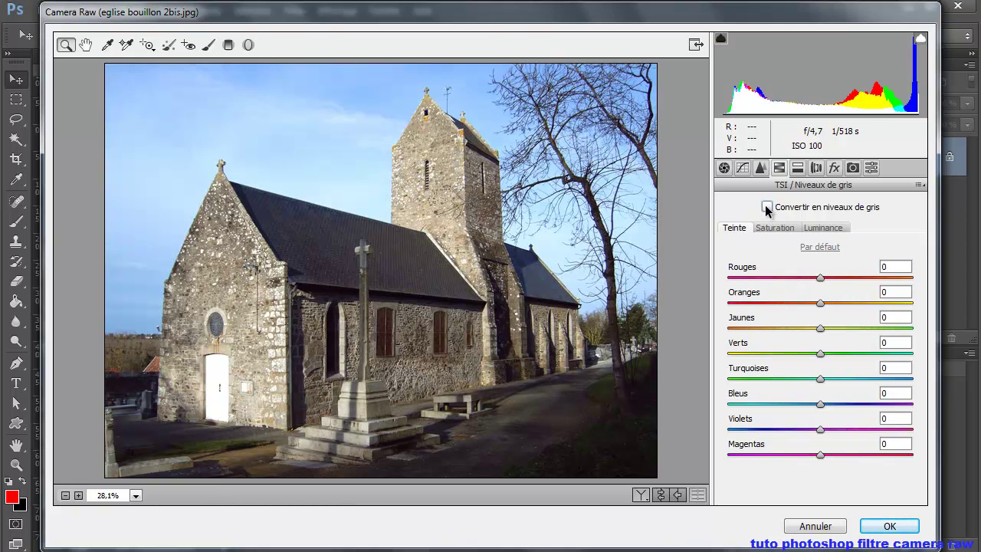
In Split Toning, set Highlights Hue 68, Saturation 43 and Balance -74.
{"action": "left_click", "coordinate": [798, 168]}
{"action": "left_click_drag", "start_coordinate": [729, 228], "coordinate": [861, 230]}
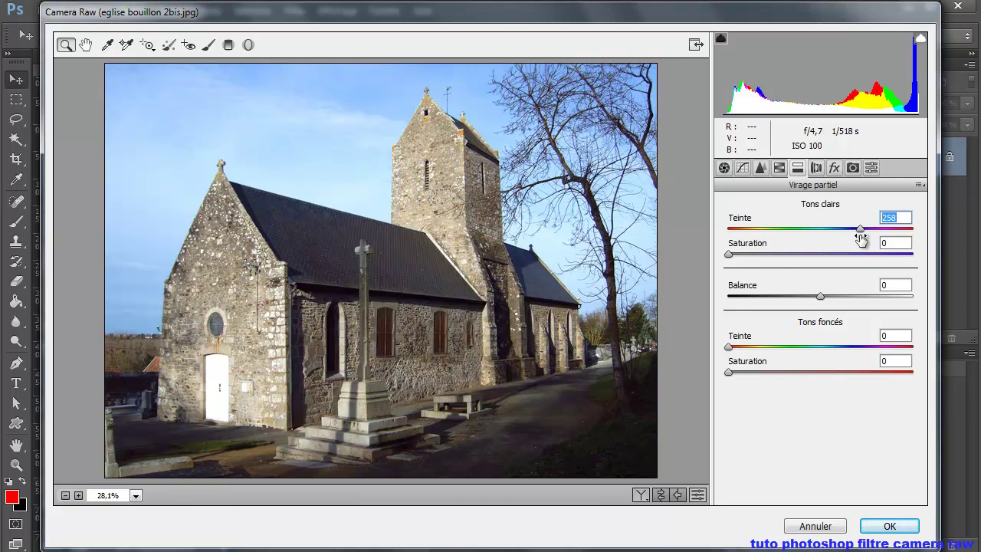
{"action": "left_click_drag", "start_coordinate": [729, 255], "coordinate": [814, 259]}
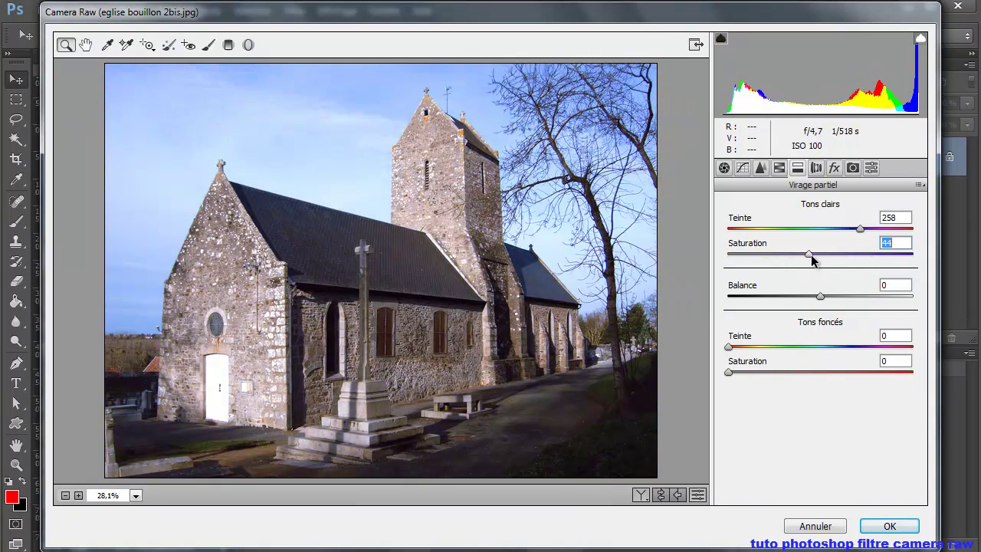
{"action": "left_click_drag", "start_coordinate": [814, 259], "coordinate": [729, 259]}
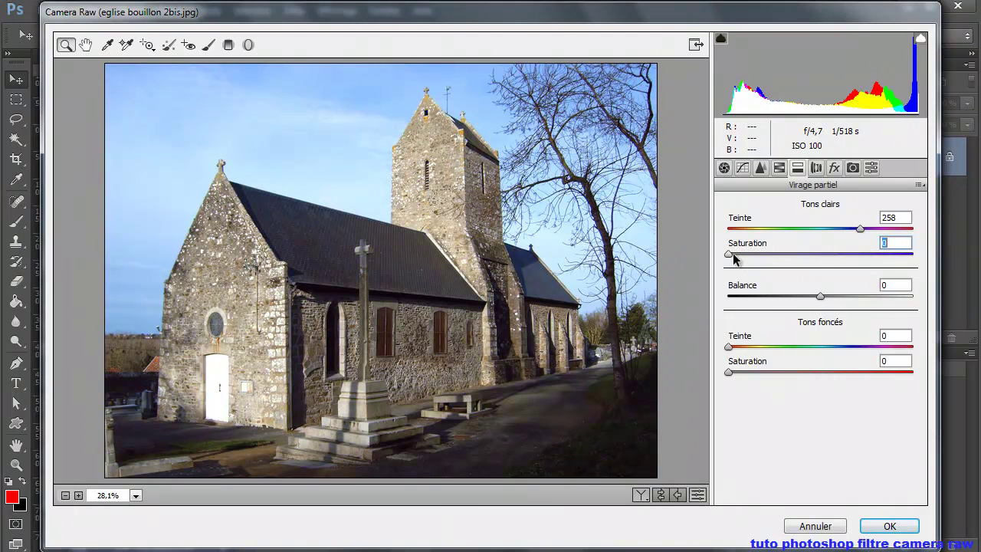
{"action": "left_click", "coordinate": [861, 230]}
{"action": "mouse_move", "coordinate": [861, 230]}
{"action": "left_mouse_down"}
{"action": "mouse_move", "coordinate": [745, 230]}
{"action": "mouse_move", "coordinate": [811, 232]}
{"action": "mouse_move", "coordinate": [800, 234]}
{"action": "left_mouse_up"}
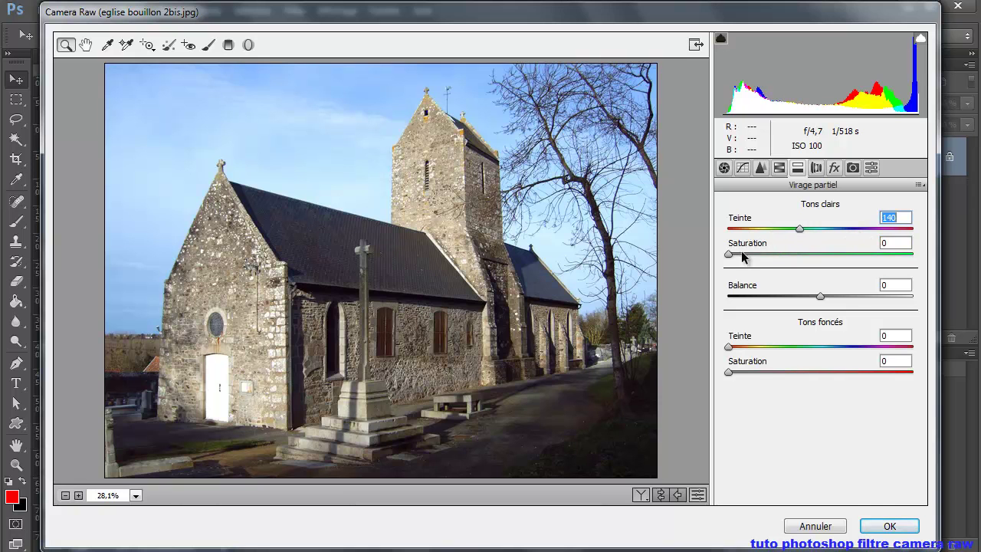
{"action": "mouse_move", "coordinate": [730, 259]}
{"action": "left_mouse_down"}
{"action": "mouse_move", "coordinate": [809, 256]}
{"action": "mouse_move", "coordinate": [796, 229]}
{"action": "mouse_move", "coordinate": [741, 230]}
{"action": "mouse_move", "coordinate": [762, 231]}
{"action": "left_mouse_up"}
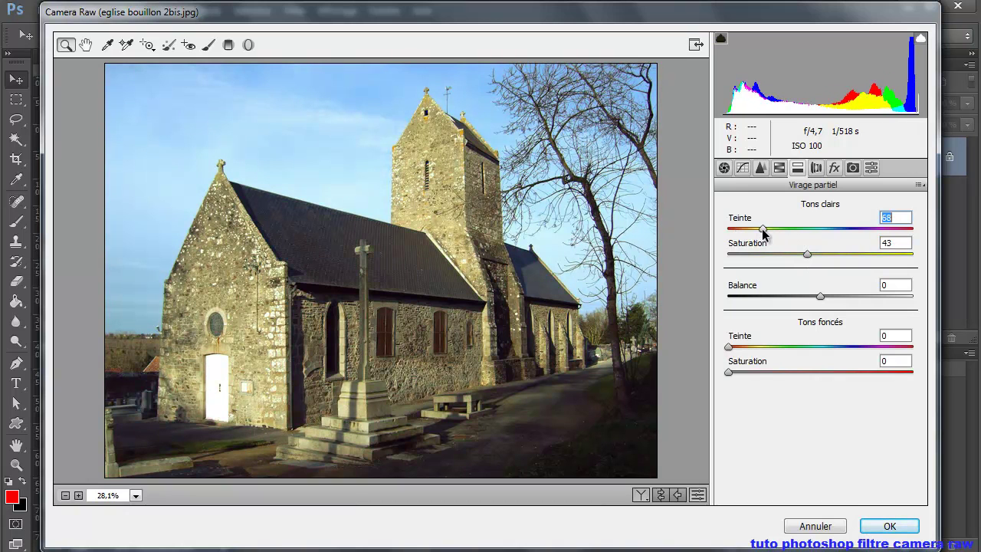
{"action": "mouse_move", "coordinate": [821, 299]}
{"action": "left_mouse_down"}
{"action": "mouse_move", "coordinate": [734, 299]}
{"action": "mouse_move", "coordinate": [753, 299]}
{"action": "left_mouse_up"}
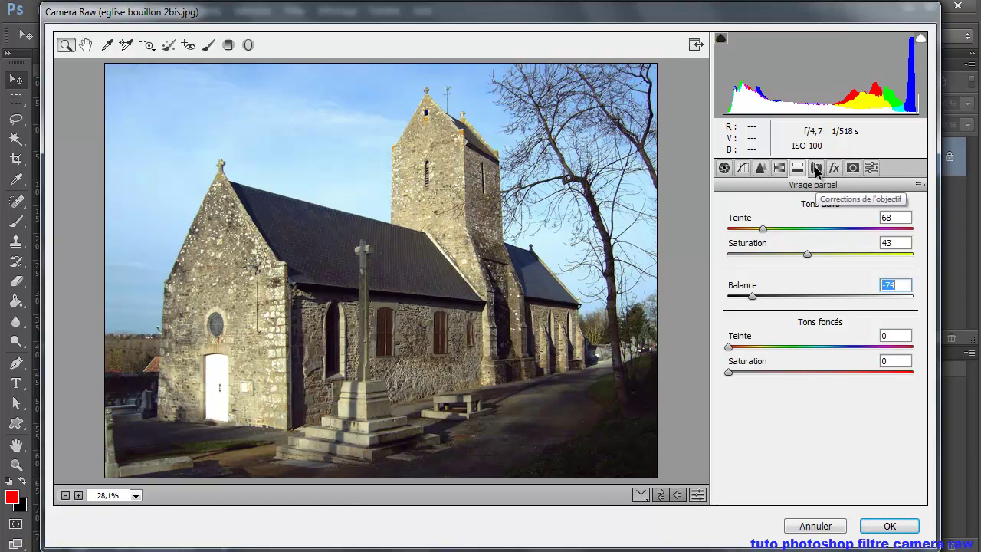
Try a strong Distortion warp in Lens Corrections, then reset to Camera Raw defaults.
{"action": "left_click", "coordinate": [817, 169]}
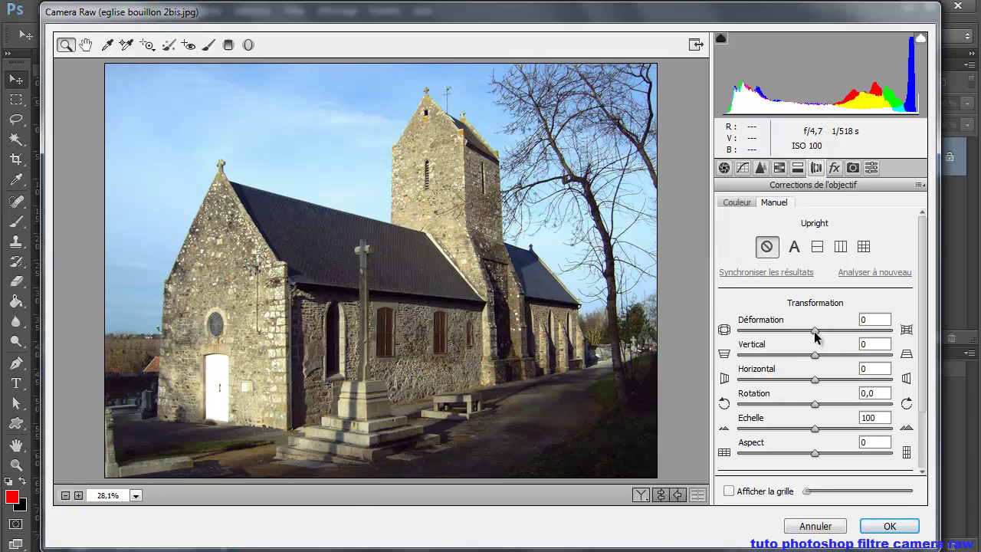
{"action": "left_click_drag", "start_coordinate": [815, 330], "coordinate": [757, 335]}
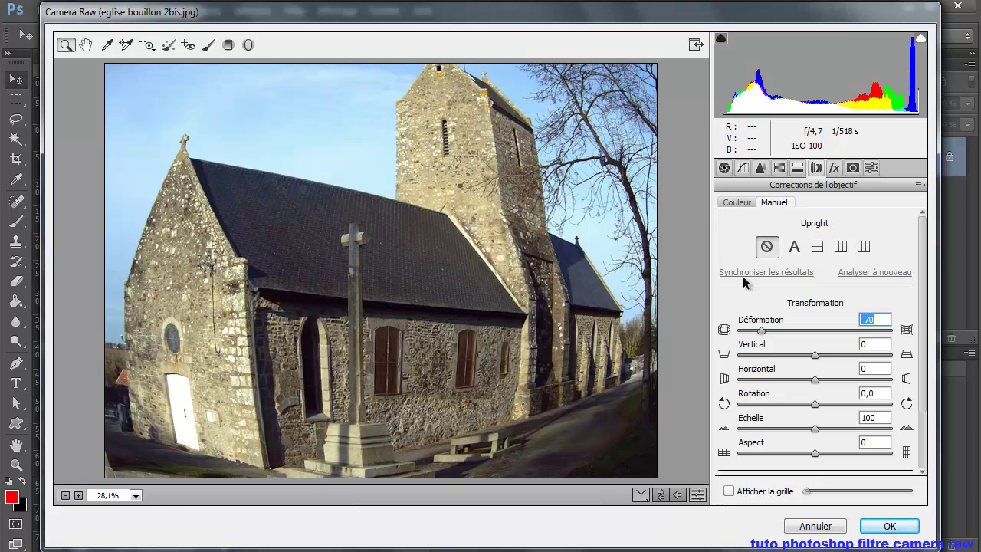
{"action": "left_click", "coordinate": [919, 185]}
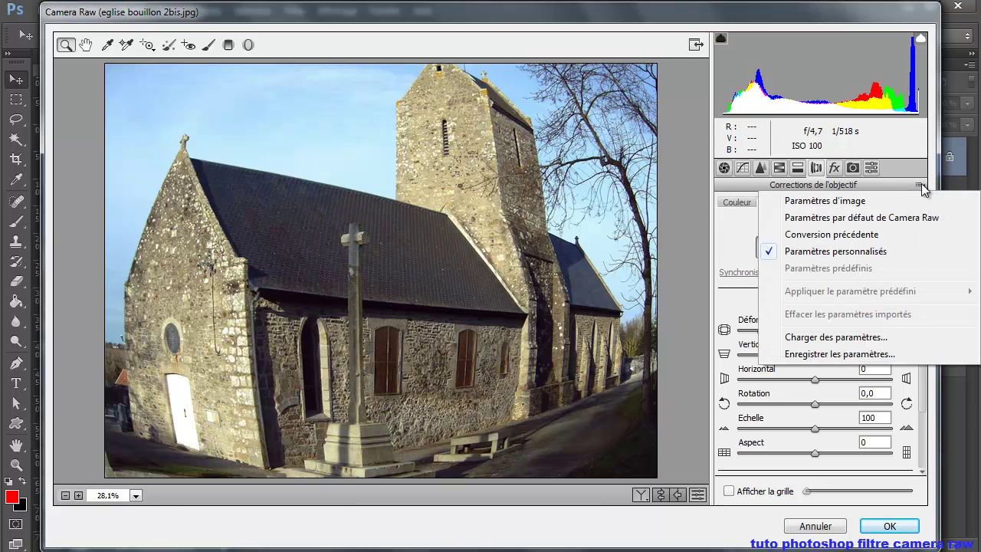
{"action": "left_click", "coordinate": [905, 216]}
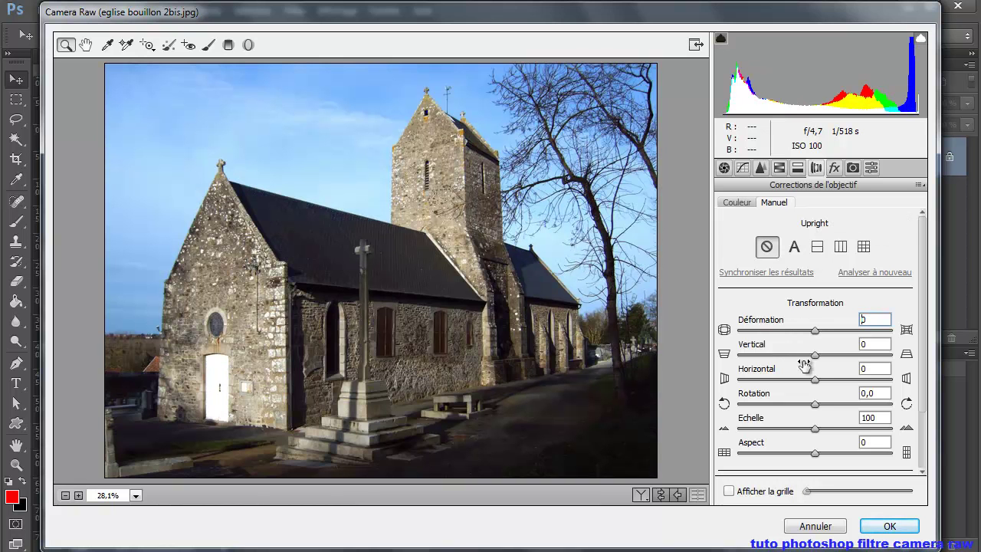
Set the manual transform to Vertical +1, Scale 95 and Aspect -7.
{"action": "mouse_move", "coordinate": [816, 357]}
{"action": "left_mouse_down"}
{"action": "mouse_move", "coordinate": [760, 357]}
{"action": "mouse_move", "coordinate": [819, 368]}
{"action": "left_mouse_up"}
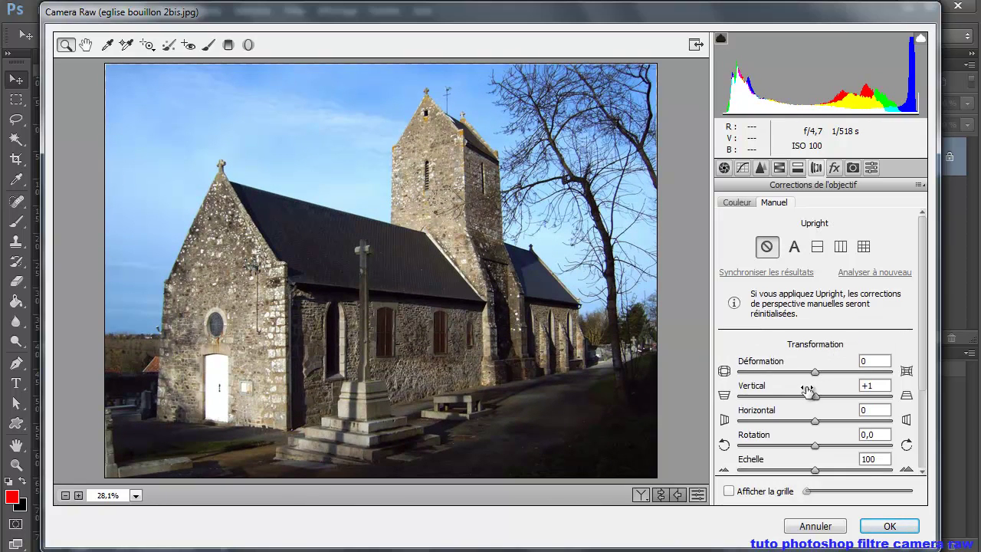
{"action": "scroll", "coordinate": [808, 391], "scroll_direction": "down", "scroll_amount": 1}
{"action": "scroll", "coordinate": [811, 391], "scroll_direction": "down", "scroll_amount": 1}
{"action": "scroll", "coordinate": [814, 390], "scroll_direction": "down", "scroll_amount": 1}
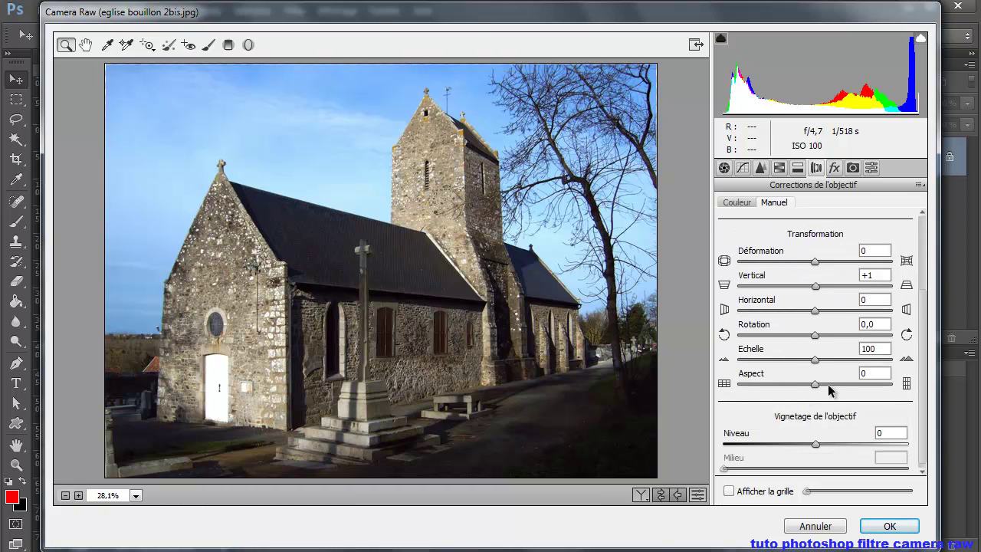
{"action": "left_click_drag", "start_coordinate": [815, 360], "coordinate": [806, 361]}
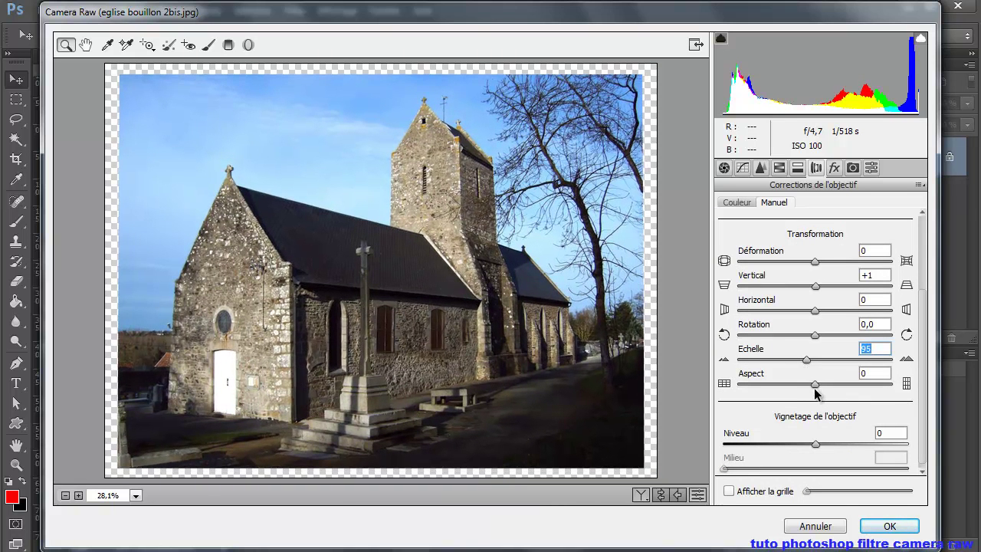
{"action": "left_click_drag", "start_coordinate": [815, 385], "coordinate": [810, 384]}
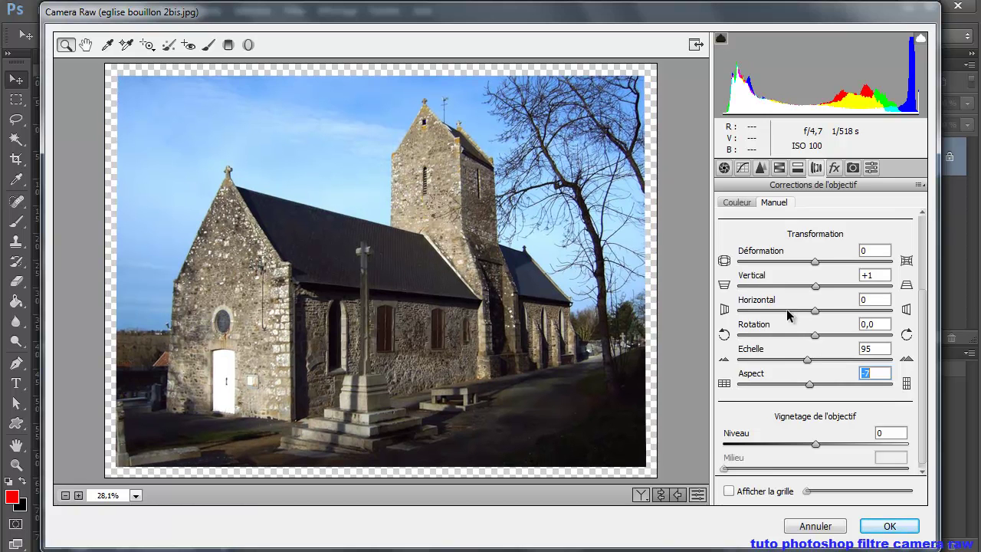
{"action": "scroll", "coordinate": [786, 309], "scroll_direction": "up", "scroll_amount": 2}
{"action": "scroll", "coordinate": [786, 309], "scroll_direction": "up", "scroll_amount": 1}
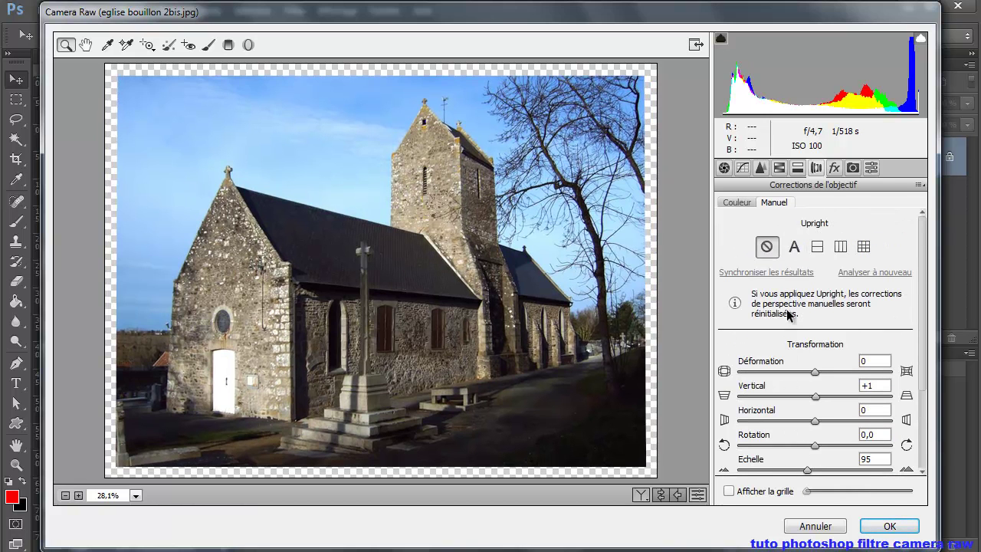
Cycle the Upright modes Auto, Level and Vertical, settling on Full correction.
{"action": "left_click", "coordinate": [793, 249]}
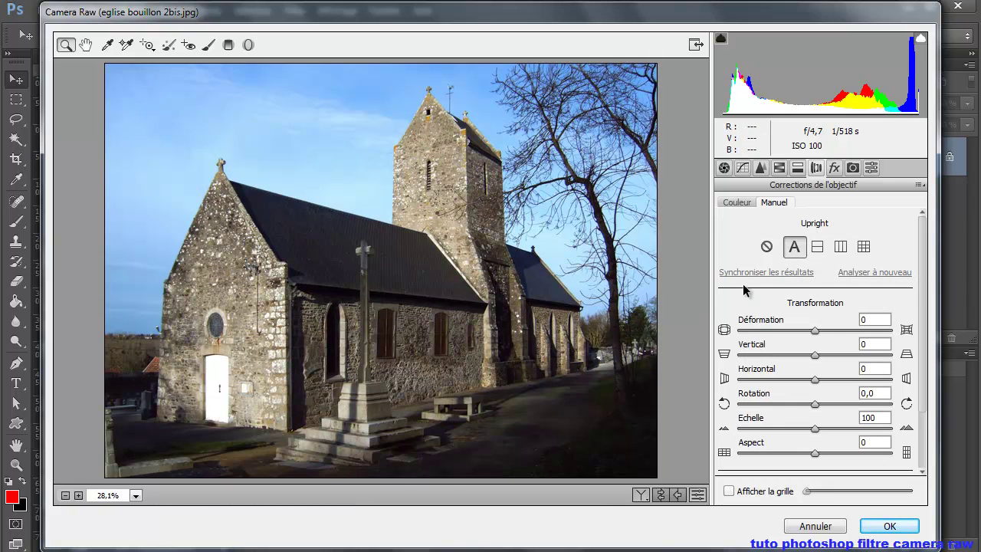
{"action": "left_click", "coordinate": [817, 246]}
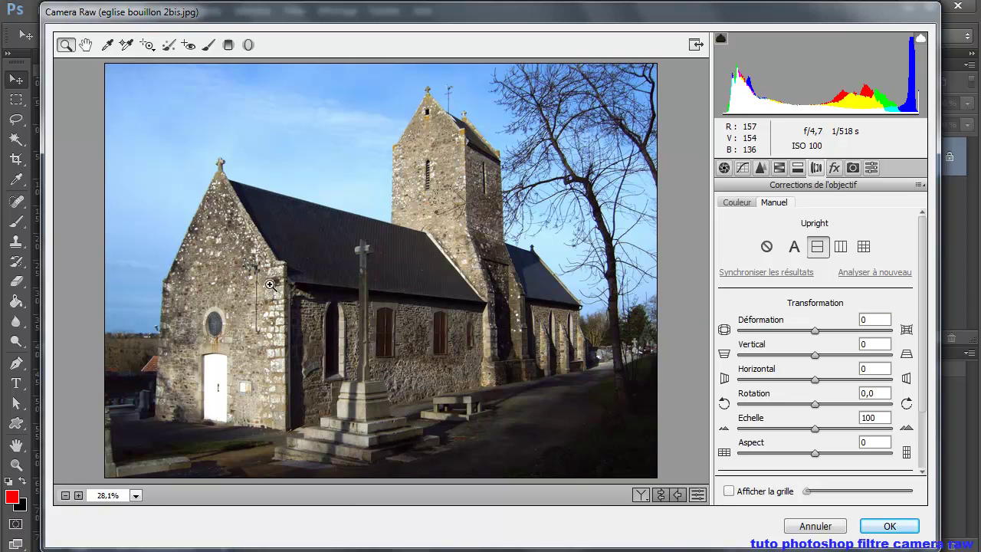
{"action": "left_click", "coordinate": [840, 247]}
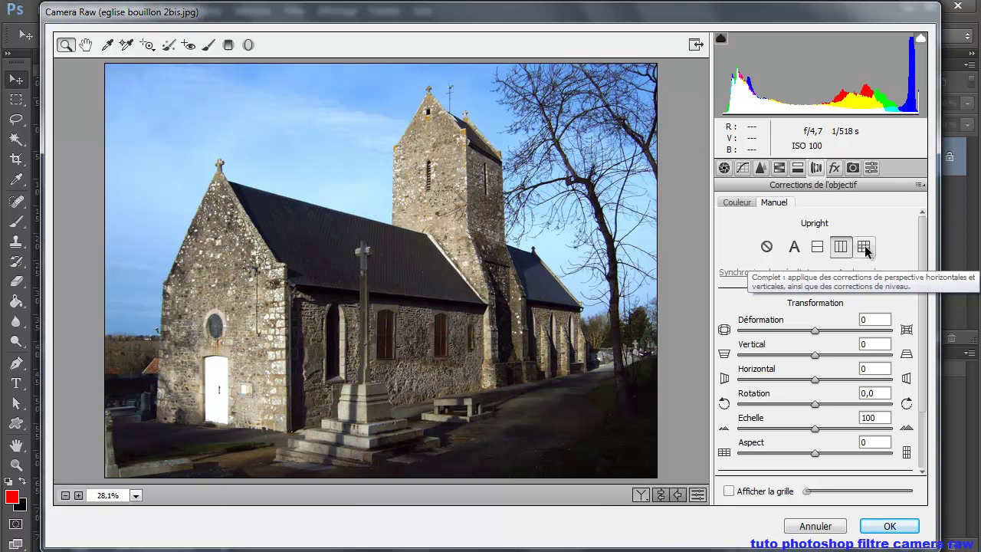
{"action": "left_click", "coordinate": [864, 247]}
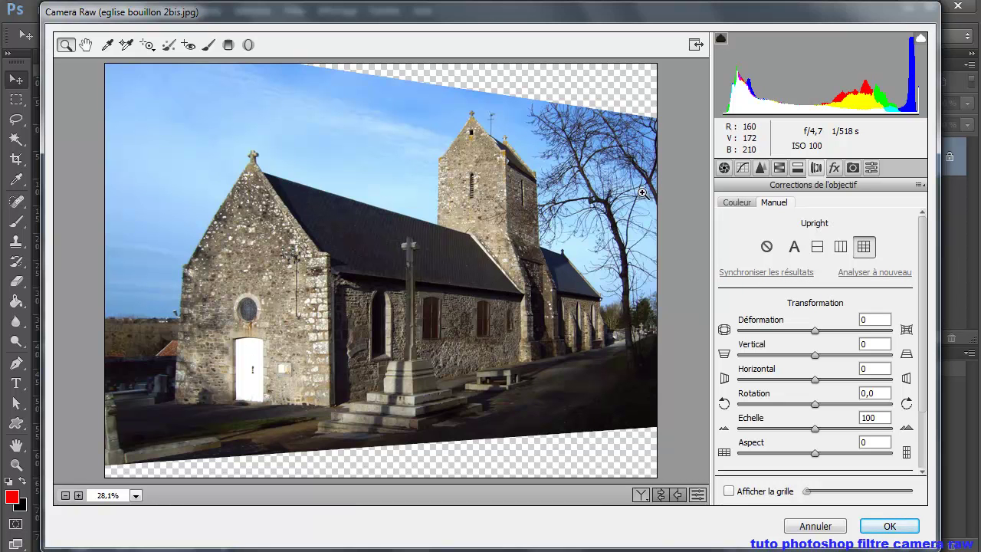
Set the transform to Distortion +100, Vertical +20, Horizontal -30 and Scale 70.
{"action": "mouse_move", "coordinate": [815, 330]}
{"action": "left_mouse_down"}
{"action": "mouse_move", "coordinate": [778, 330]}
{"action": "mouse_move", "coordinate": [905, 339]}
{"action": "left_mouse_up"}
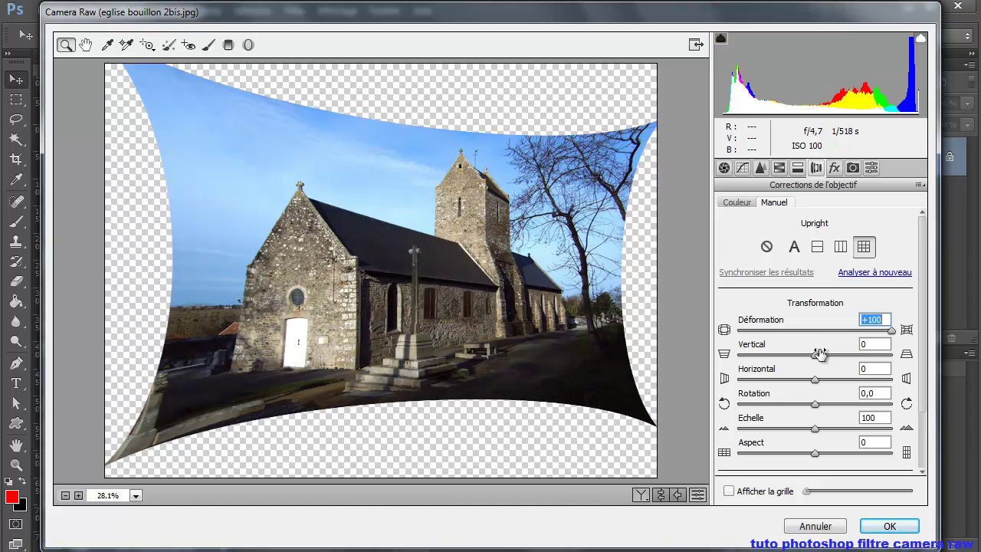
{"action": "mouse_move", "coordinate": [816, 358]}
{"action": "left_mouse_down"}
{"action": "mouse_move", "coordinate": [801, 362]}
{"action": "mouse_move", "coordinate": [831, 361]}
{"action": "left_mouse_up"}
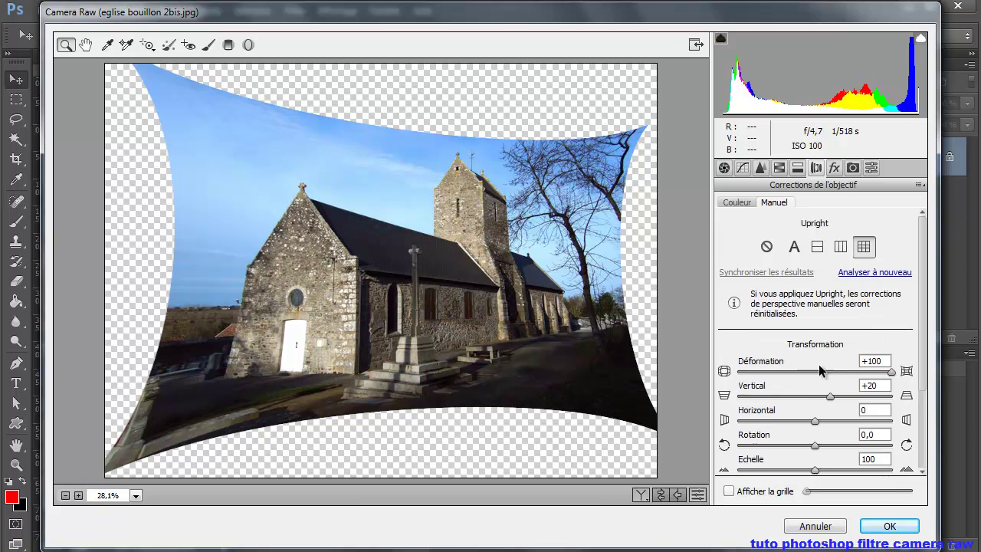
{"action": "scroll", "coordinate": [815, 410], "scroll_direction": "down", "scroll_amount": 3}
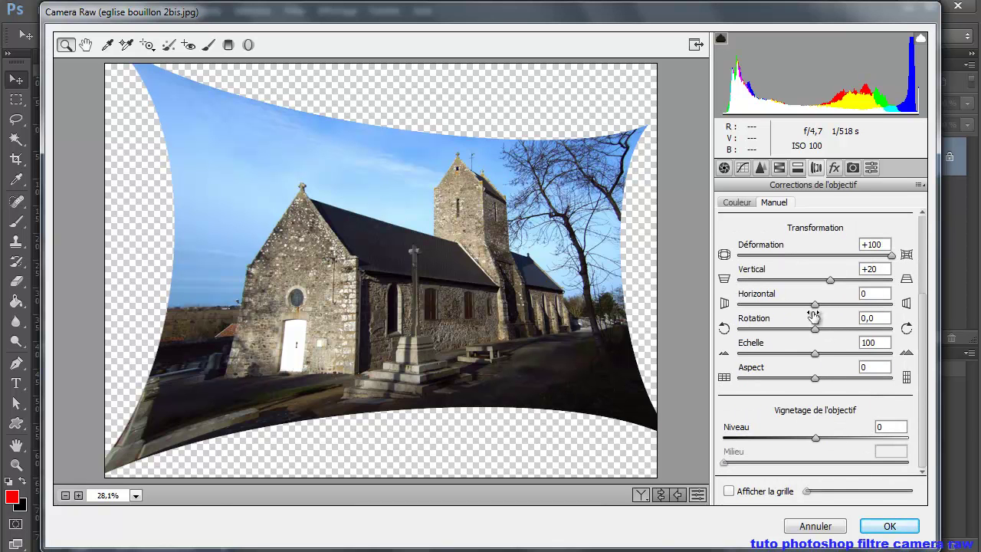
{"action": "left_click_drag", "start_coordinate": [814, 306], "coordinate": [794, 305]}
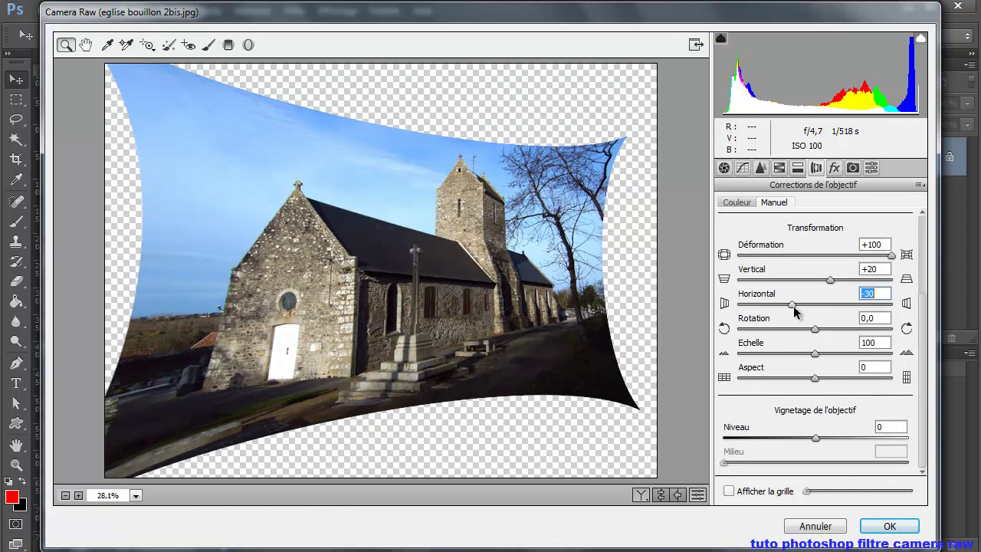
{"action": "left_click_drag", "start_coordinate": [815, 355], "coordinate": [768, 359]}
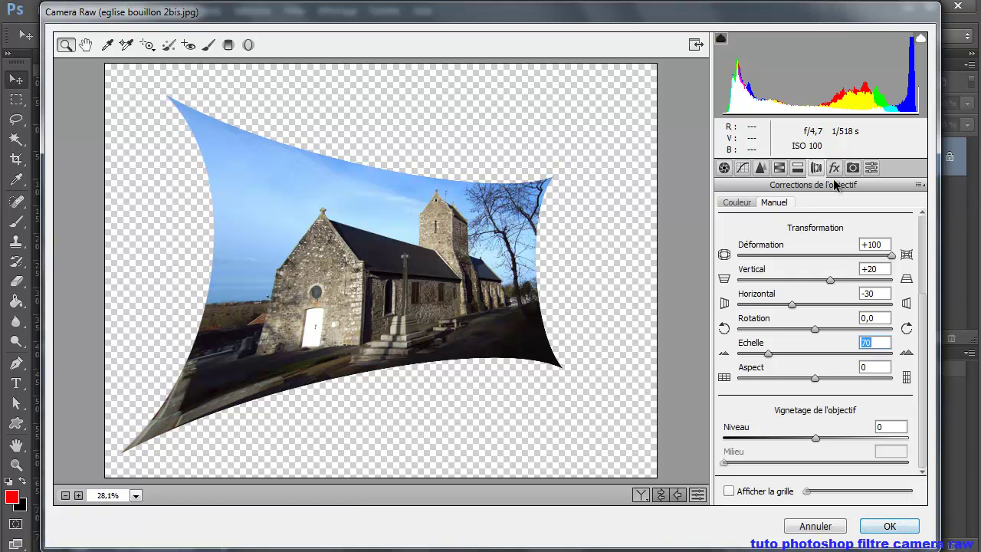
{"action": "left_click", "coordinate": [834, 168]}
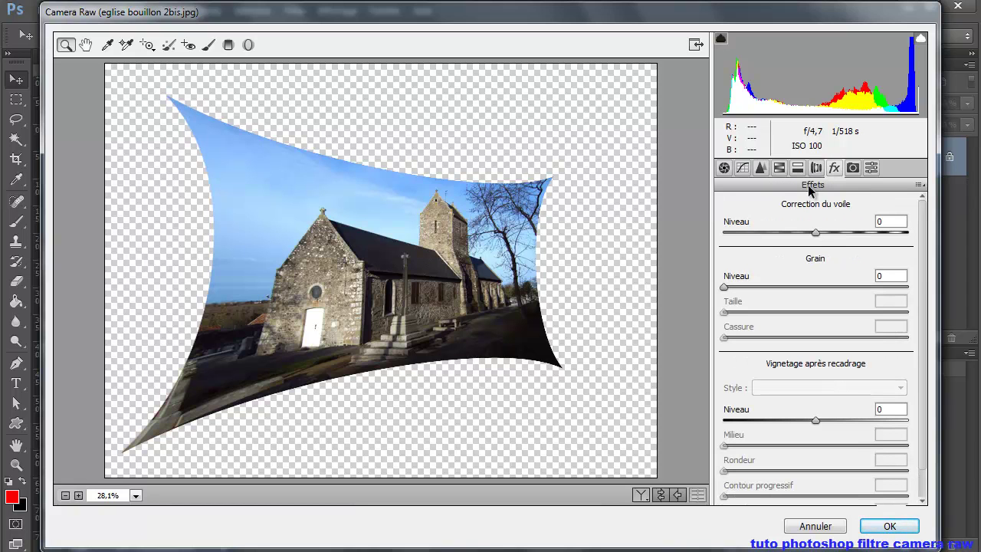
Test Dehaze and settle it at +1, then try Grain 50 and reset it to 0.
{"action": "left_click_drag", "start_coordinate": [816, 232], "coordinate": [761, 232]}
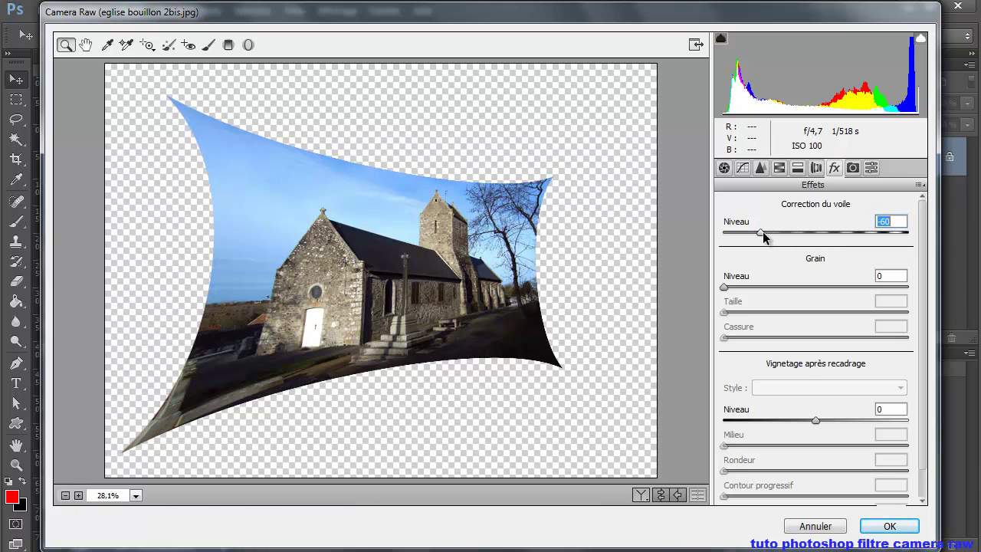
{"action": "mouse_move", "coordinate": [763, 238]}
{"action": "left_mouse_down"}
{"action": "mouse_move", "coordinate": [742, 238]}
{"action": "mouse_move", "coordinate": [912, 243]}
{"action": "left_mouse_up"}
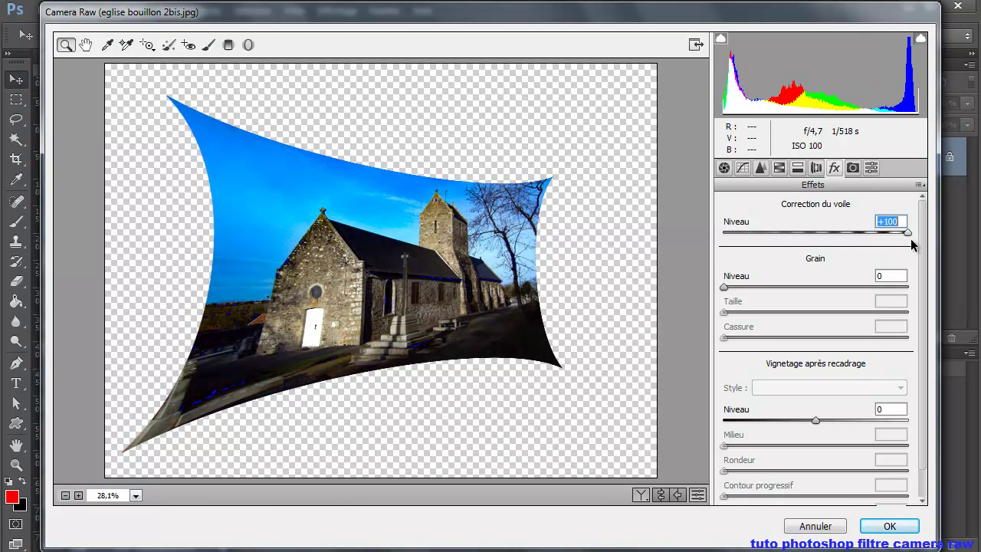
{"action": "left_click_drag", "start_coordinate": [905, 238], "coordinate": [819, 247]}
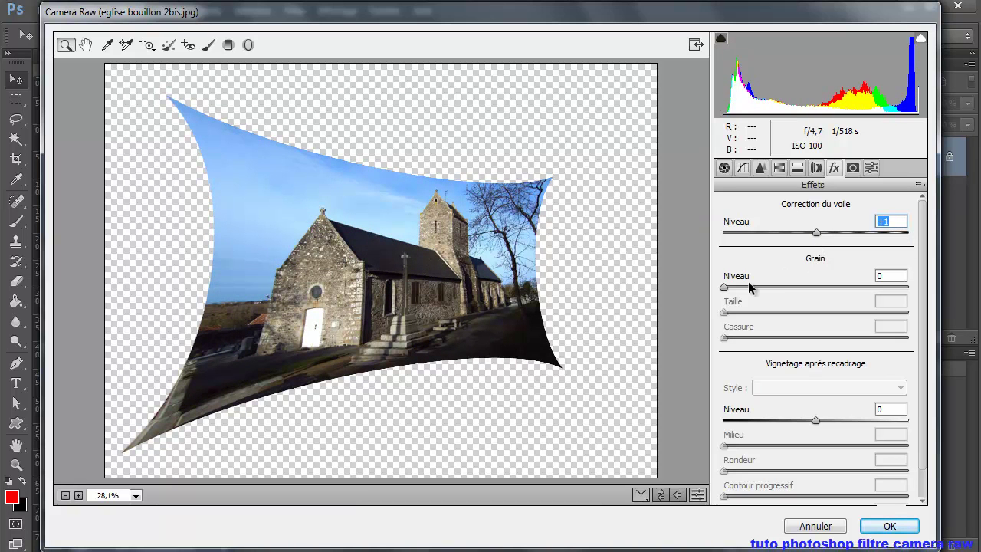
{"action": "left_click_drag", "start_coordinate": [725, 290], "coordinate": [816, 297]}
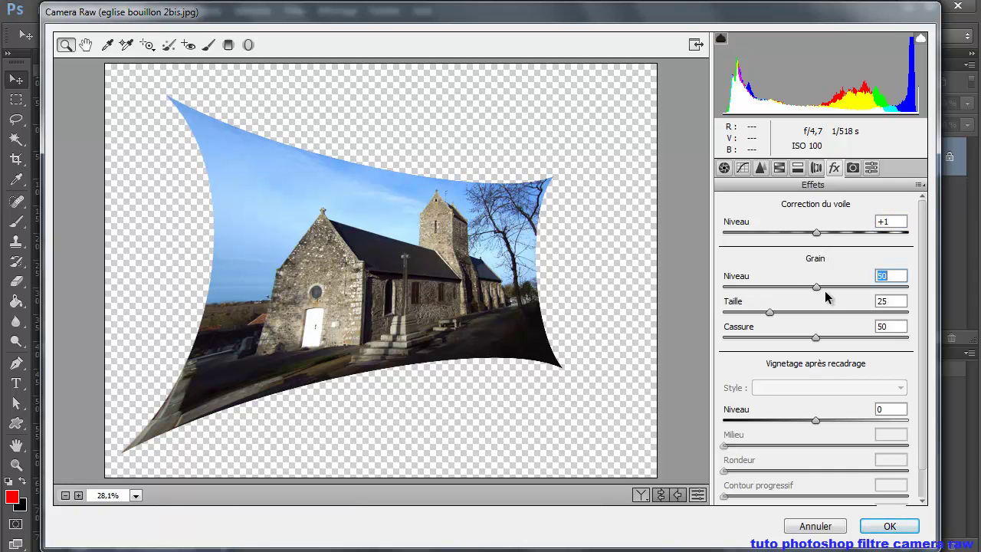
{"action": "left_click_drag", "start_coordinate": [726, 283], "coordinate": [721, 287]}
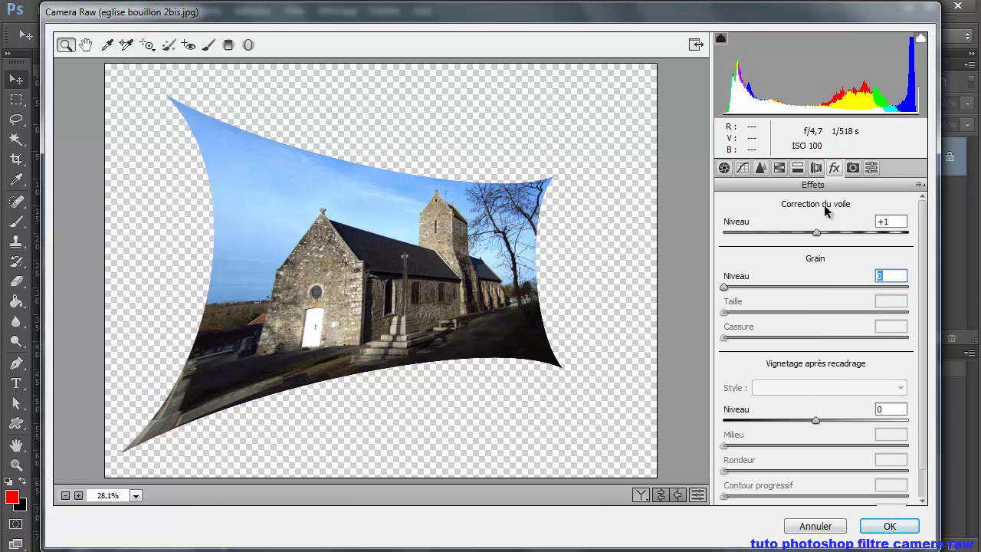
{"action": "left_click", "coordinate": [853, 169]}
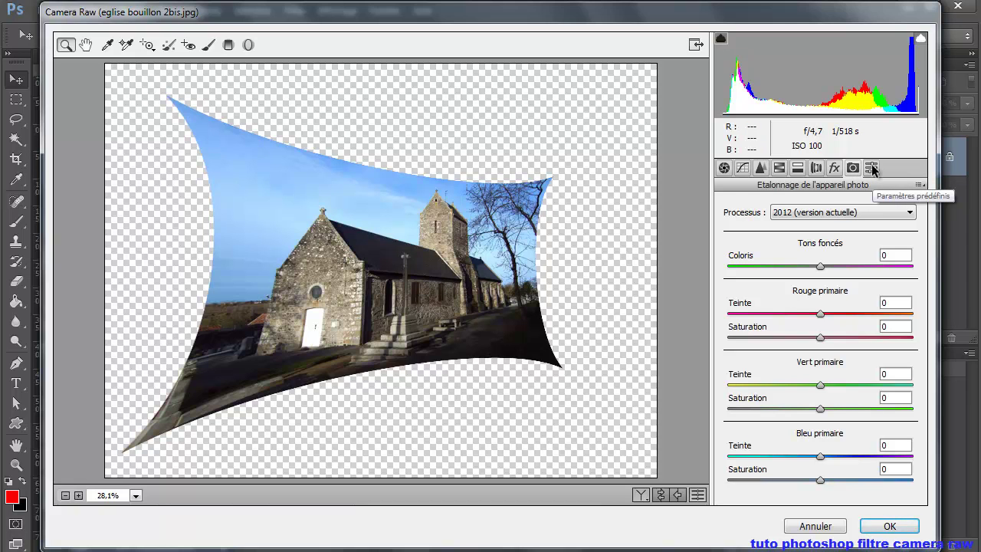
View the Presets tab, then apply the Camera Raw edits with OK.
{"action": "left_click", "coordinate": [871, 169]}
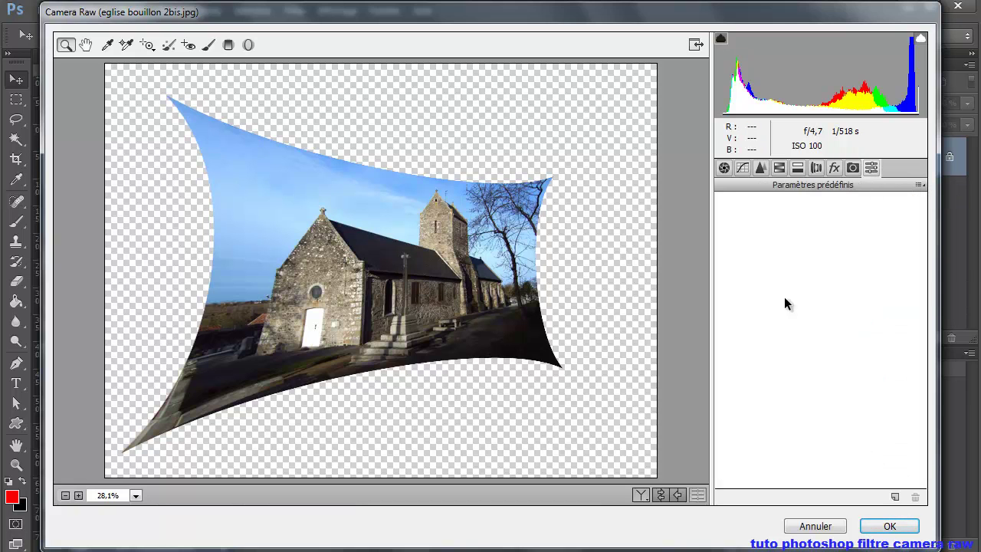
{"action": "left_click", "coordinate": [888, 528]}
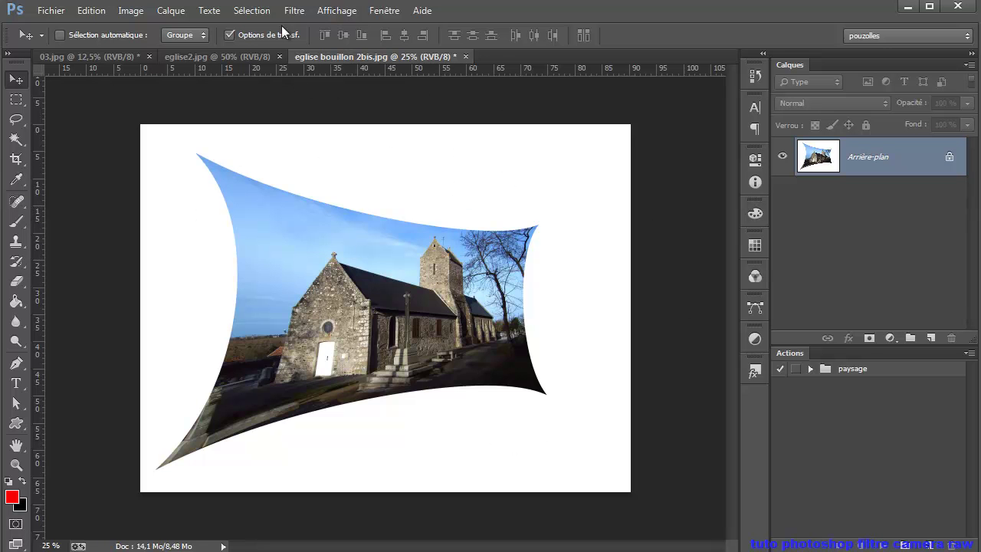
{"action": "left_click", "coordinate": [300, 11]}
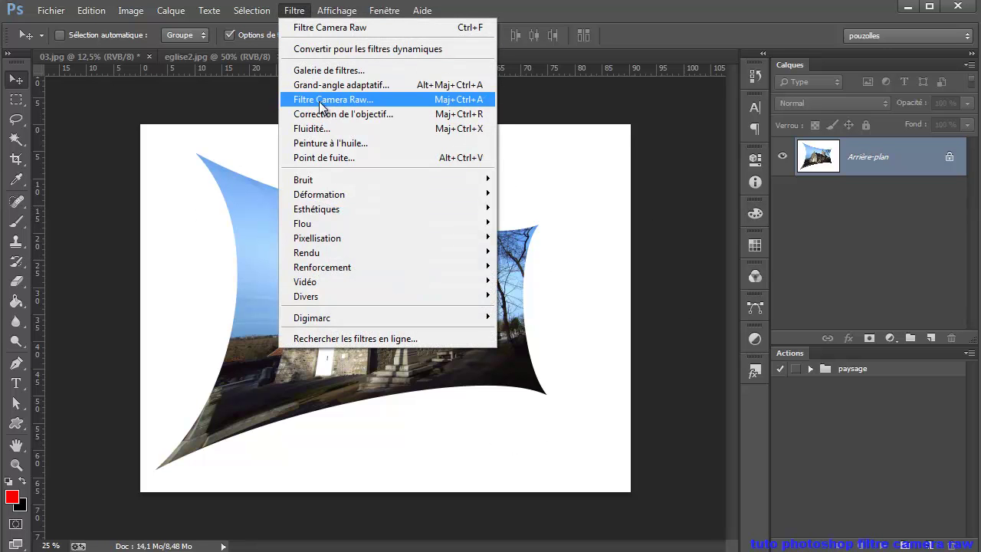
{"action": "left_click", "coordinate": [323, 100]}
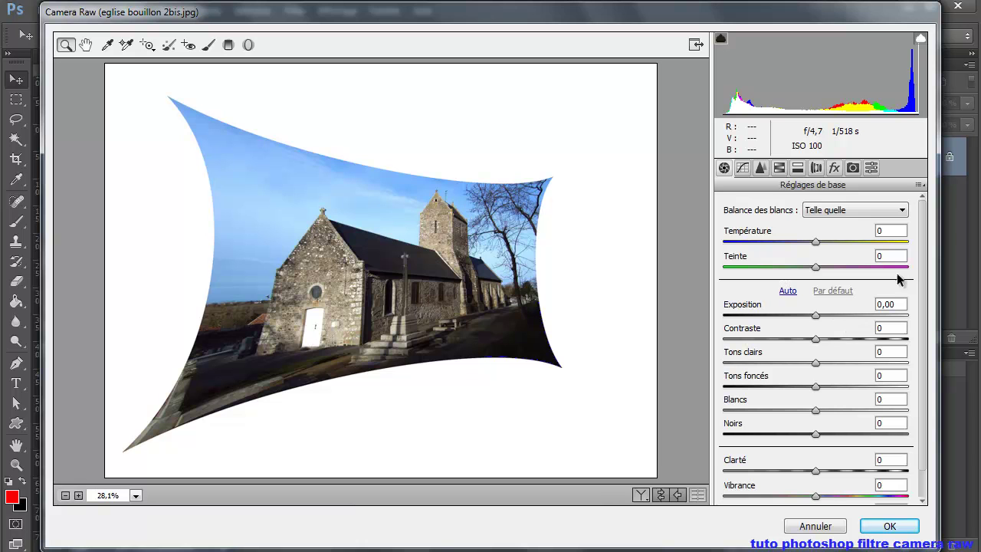
{"action": "left_click", "coordinate": [919, 186]}
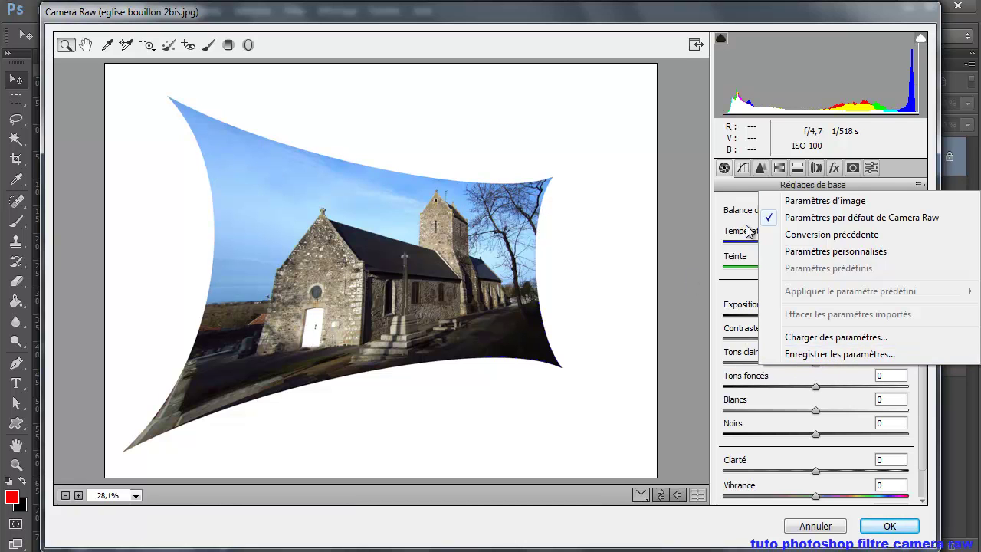
{"action": "left_click", "coordinate": [871, 168]}
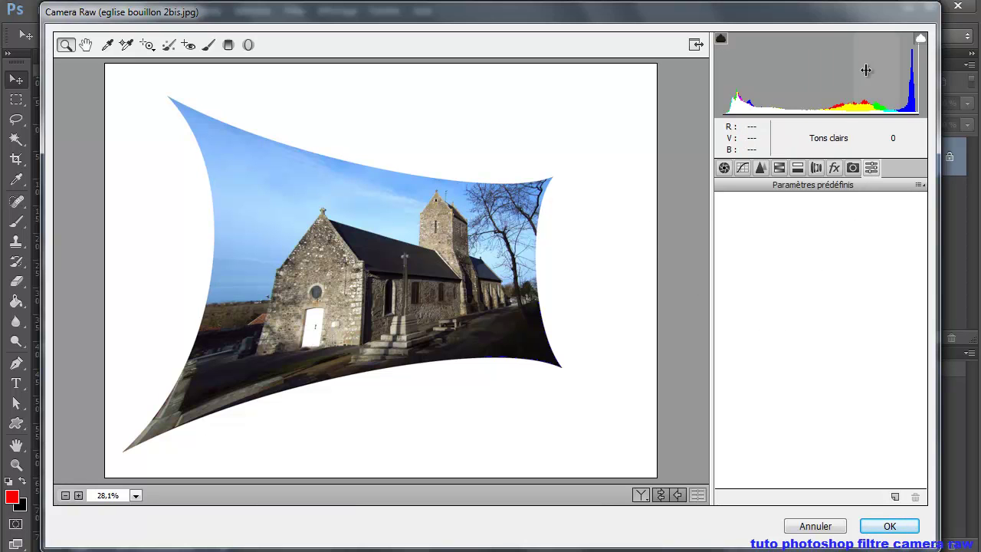
{"action": "left_click", "coordinate": [887, 527]}
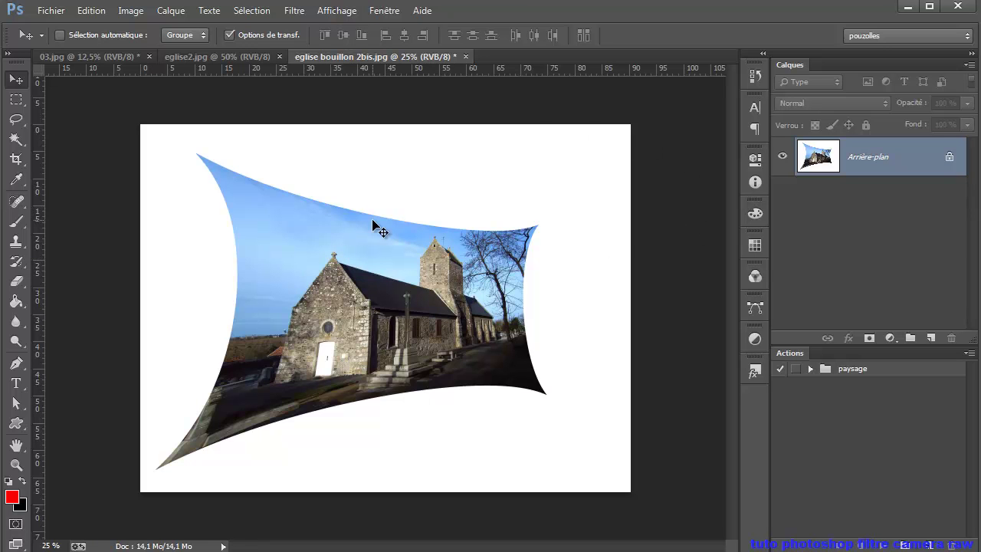
Run Filtre > Grand-angle adaptatif on the church photo.
{"action": "left_click", "coordinate": [296, 10]}
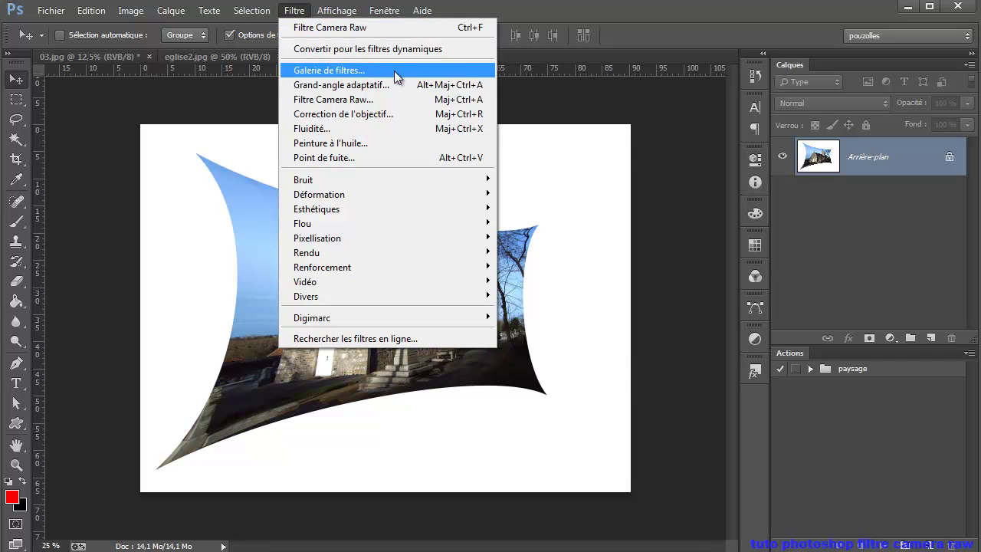
{"action": "left_click", "coordinate": [353, 85]}
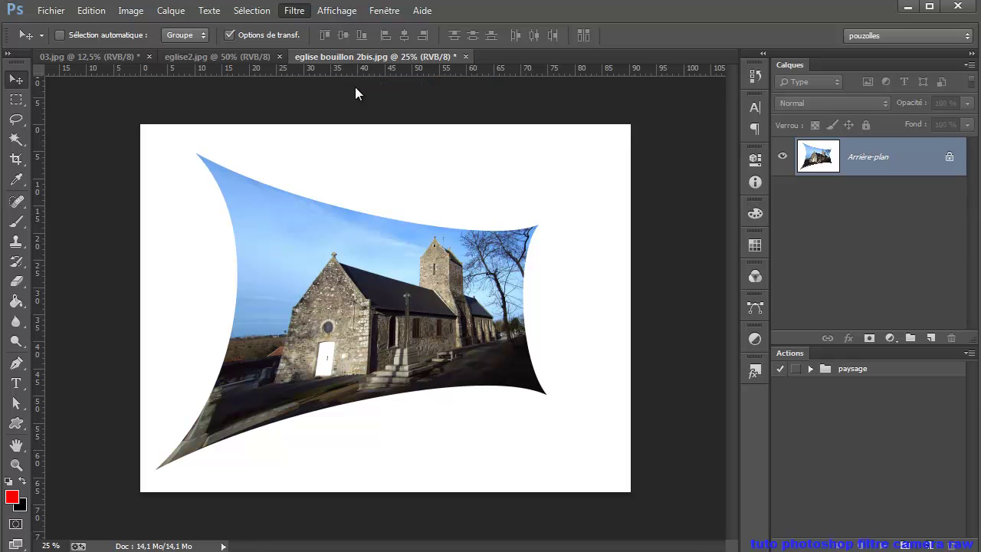